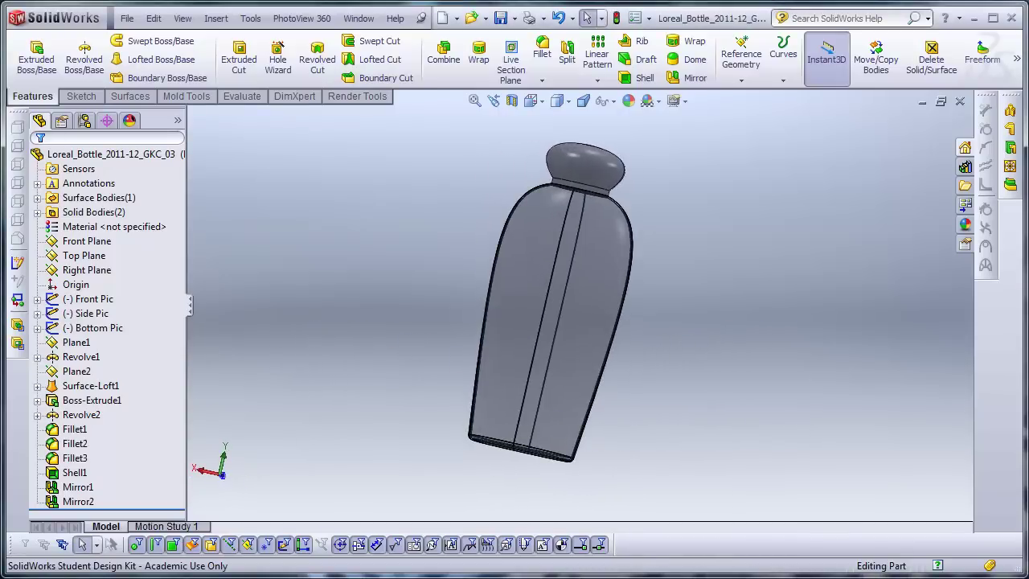
Check the bottle's front reference photo and create a new part from the Part_IN template.
left_click(381, 578)
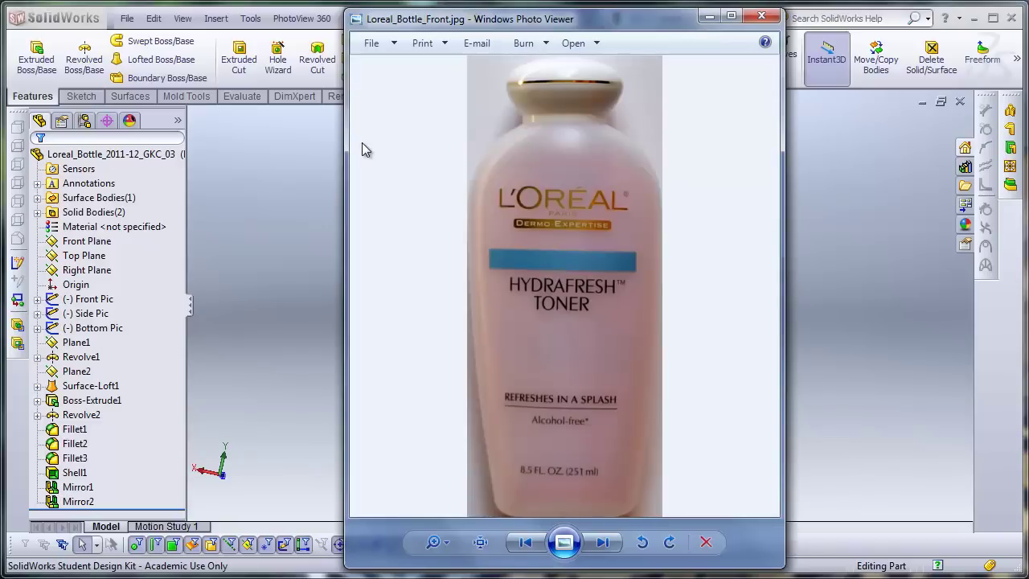
left_click(709, 16)
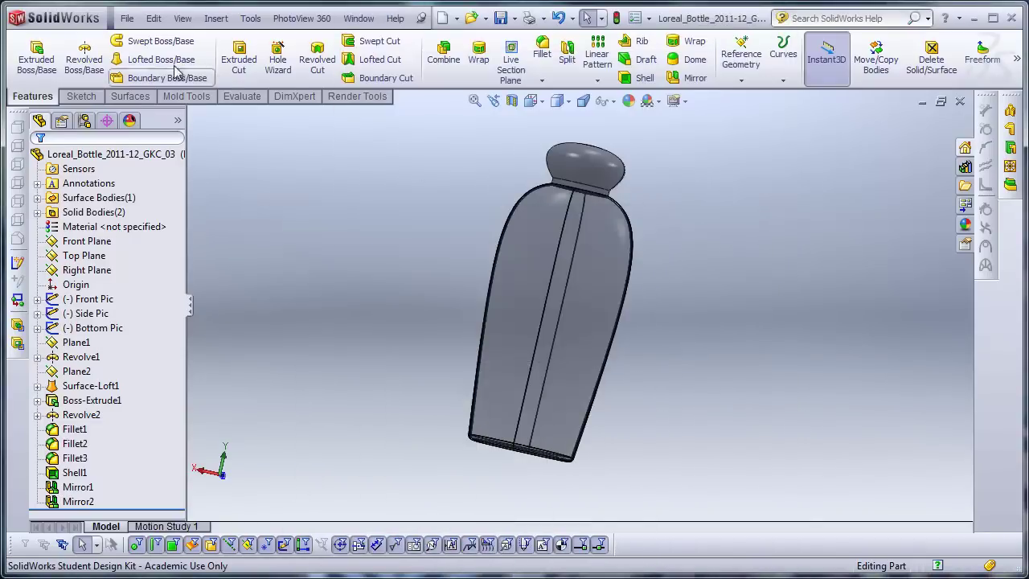
left_click(127, 18)
left_click(145, 40)
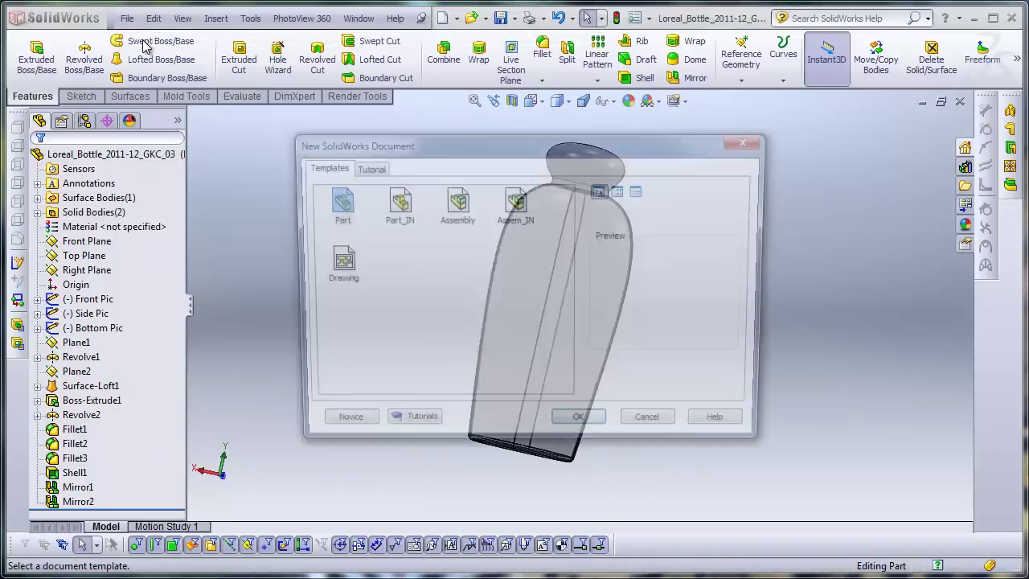
left_click(402, 203)
left_click(586, 428)
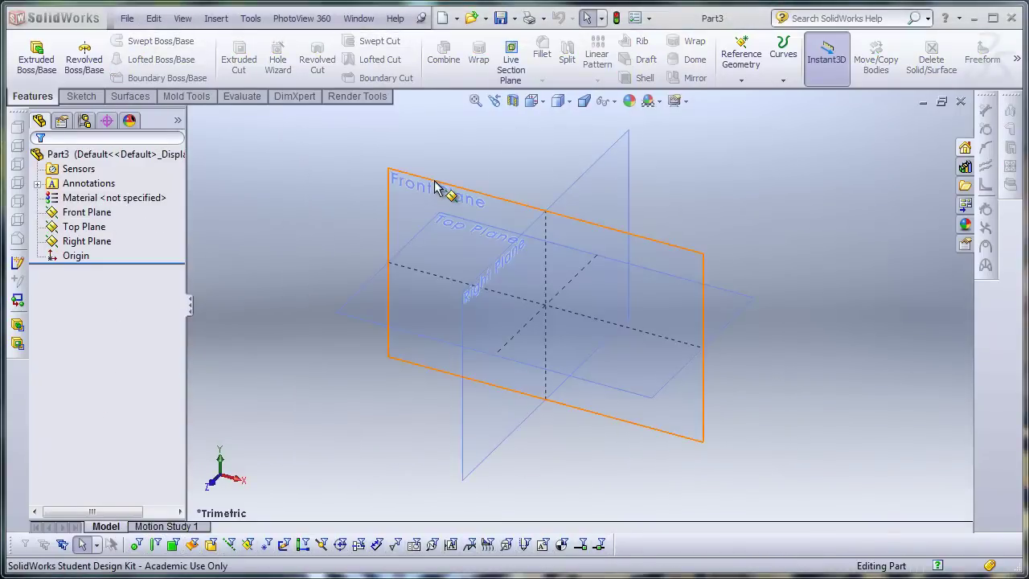
Start a sketch on the Front Plane and insert Loreal_Bottle_Front.jpg as a sketch picture.
left_click(434, 187)
left_click(496, 134)
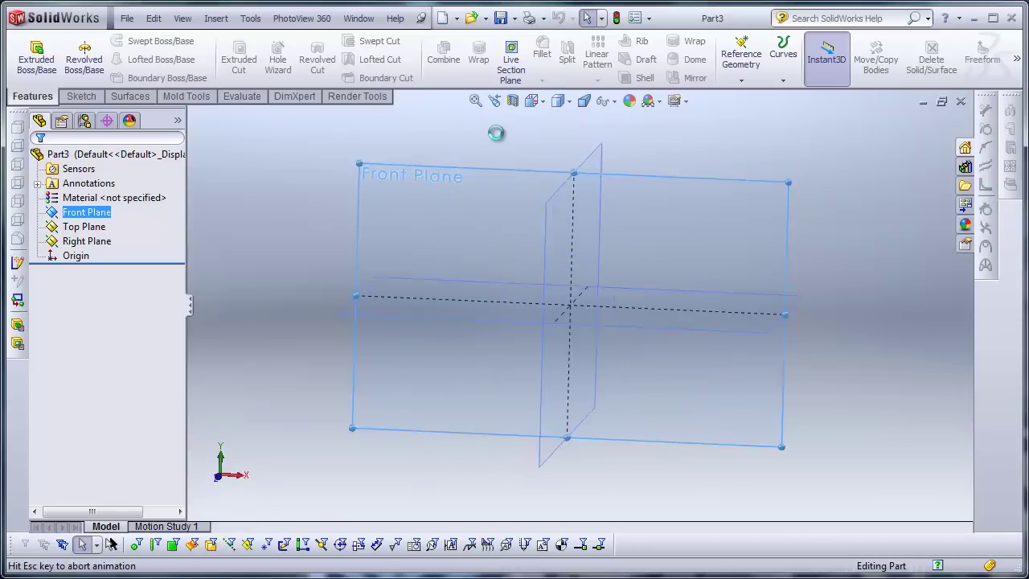
left_click(634, 59)
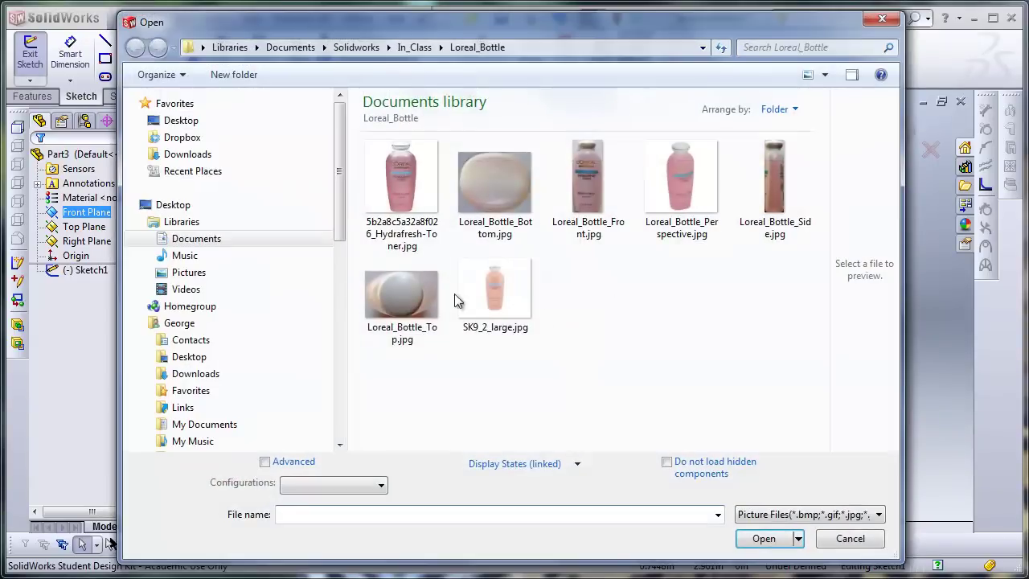
left_click(588, 182)
left_click(764, 538)
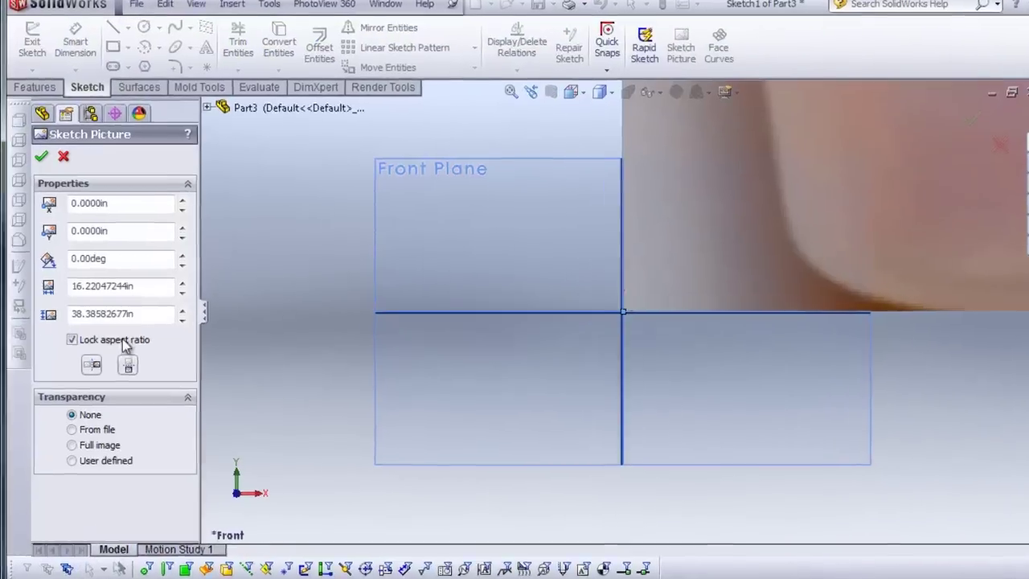
Size the front picture to 6.45 in high and 2.75 in wide with the aspect ratio unlocked.
left_click(112, 307)
type("6.45")
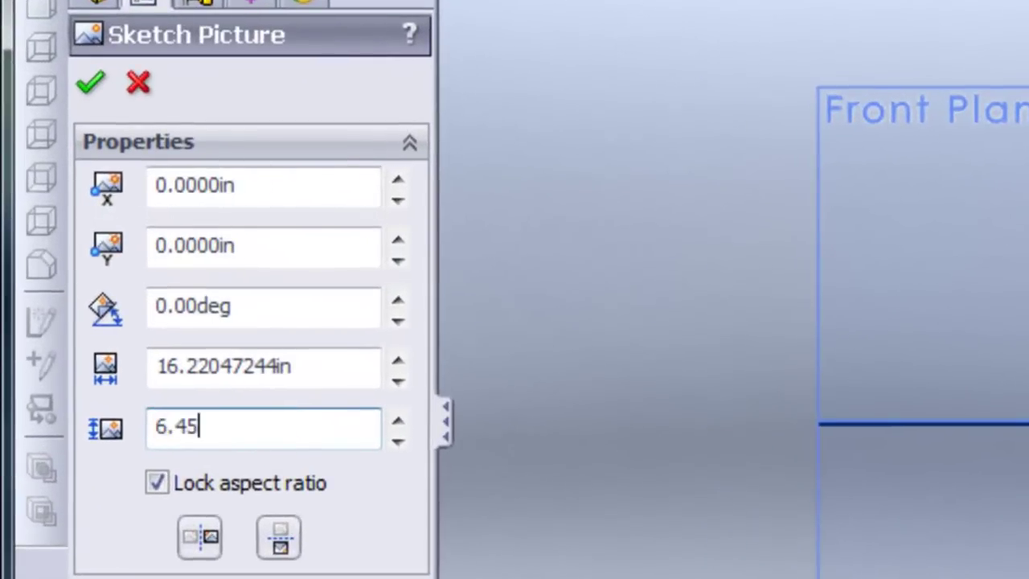
key("Return")
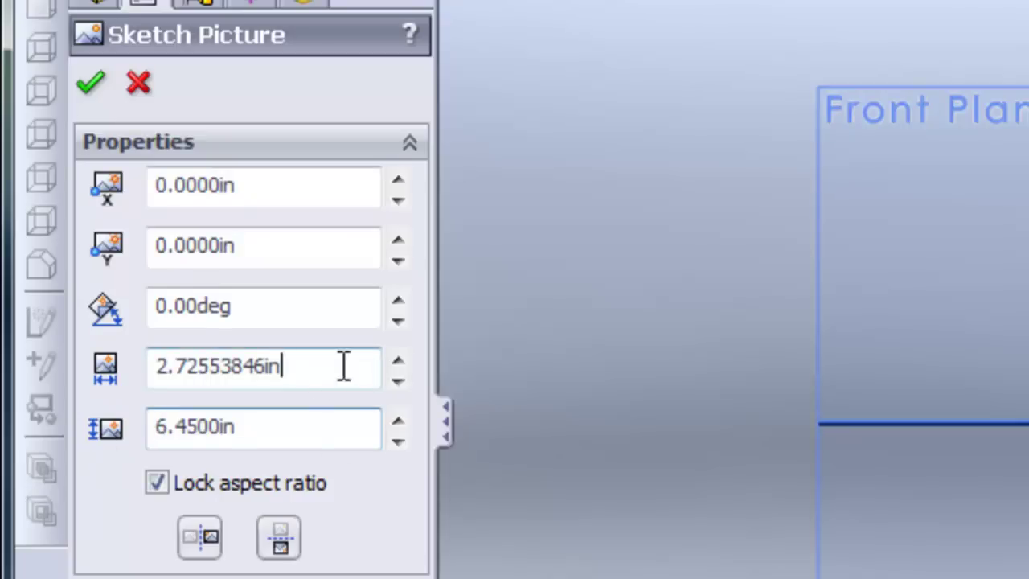
left_click(343, 362)
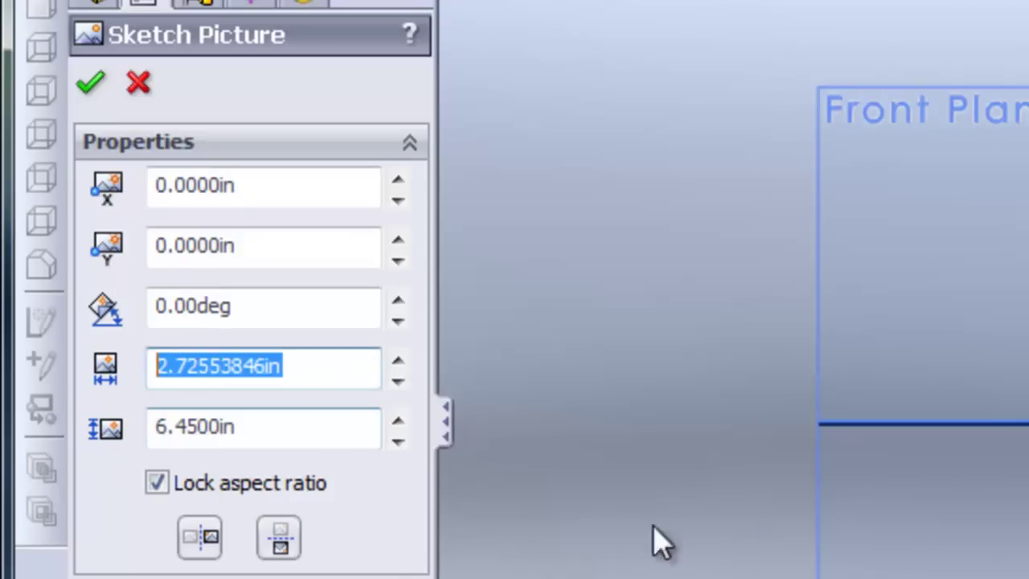
left_click(157, 483)
left_click(319, 367)
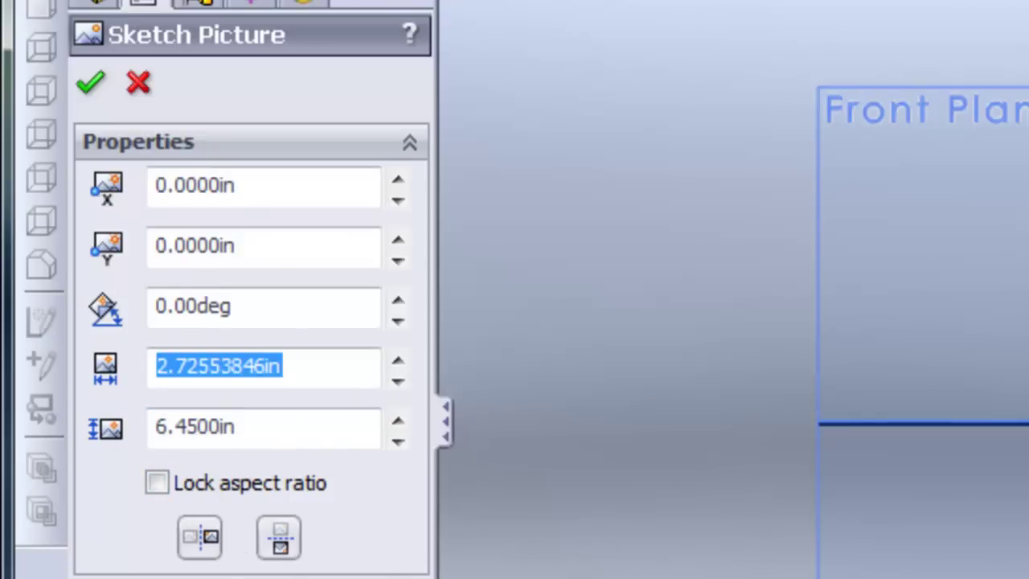
type("2.75")
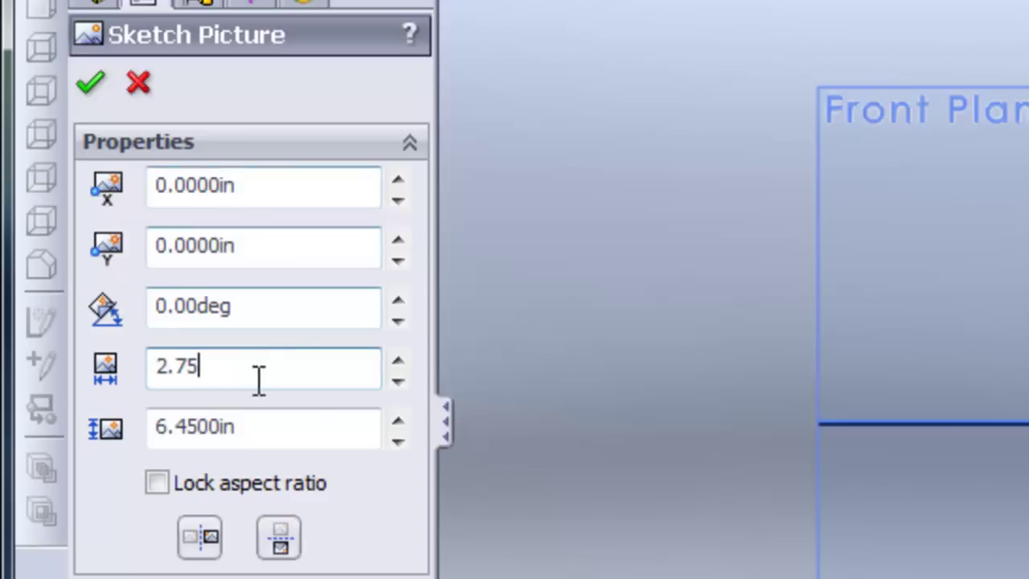
Center the front picture on the origin by setting its X position to minus half its width, -1.375 in.
left_click_drag(260, 381, 127, 357)
key("ctrl+c")
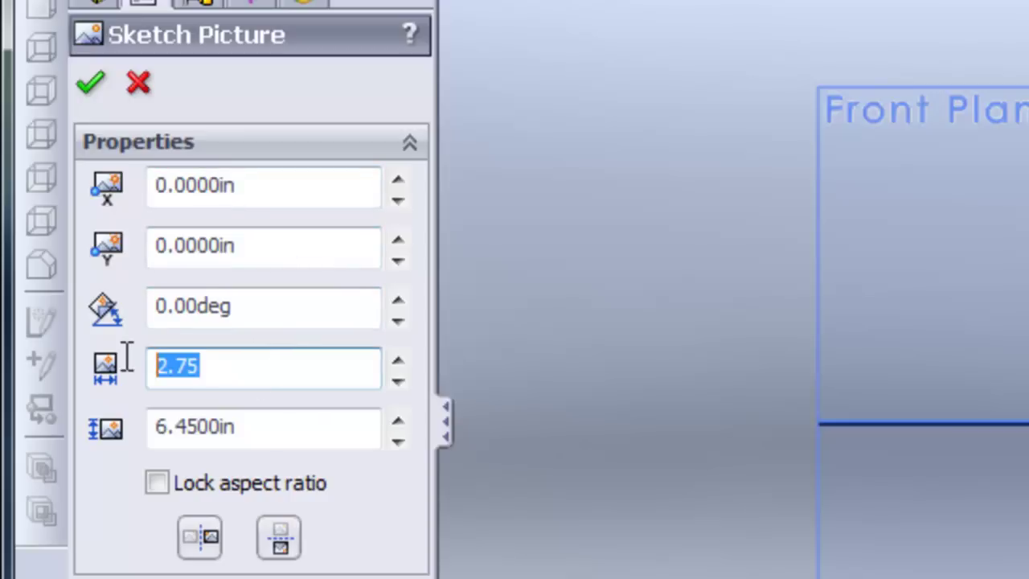
left_click(310, 192)
key("ctrl+v")
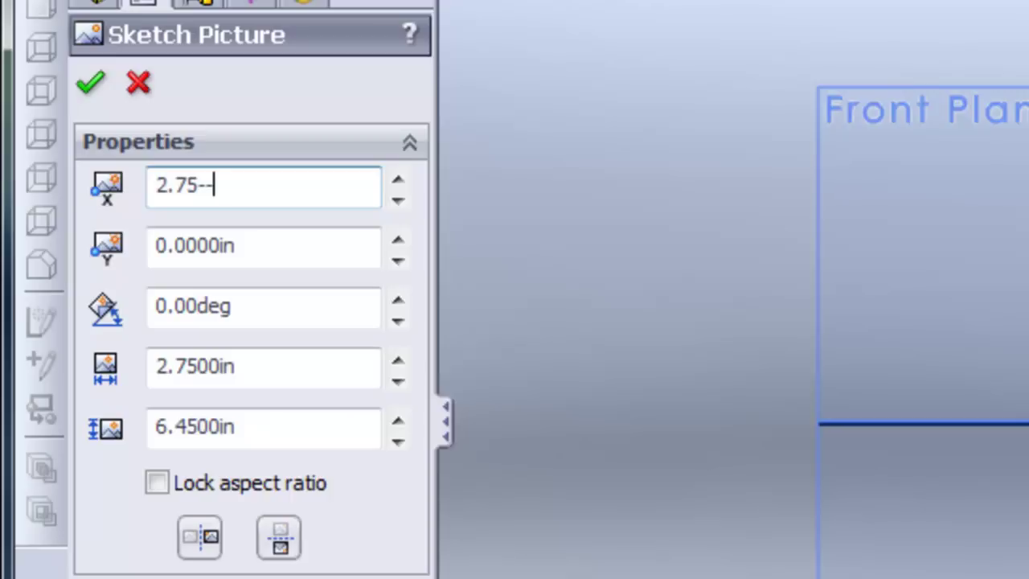
type("/2")
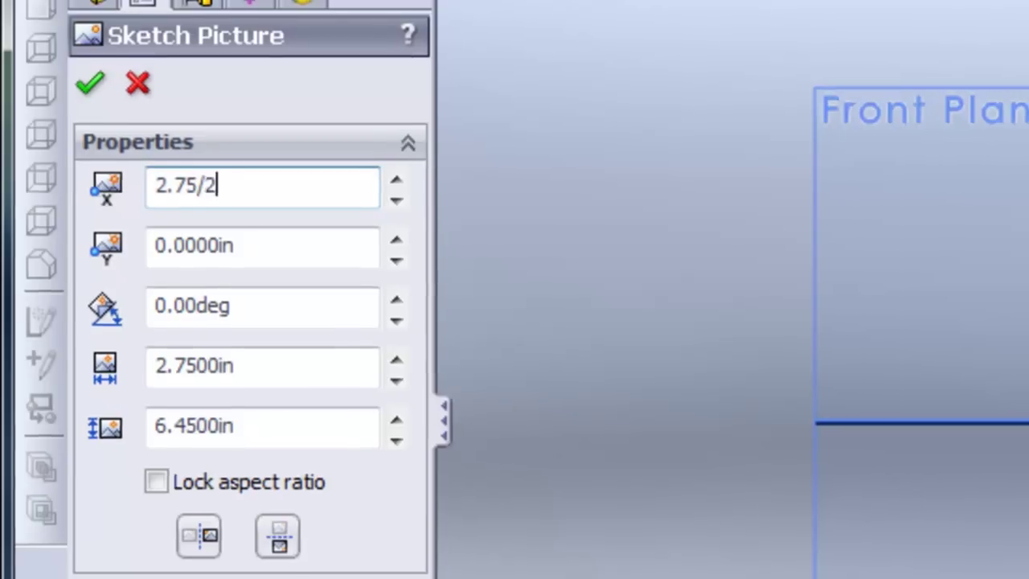
key("Return")
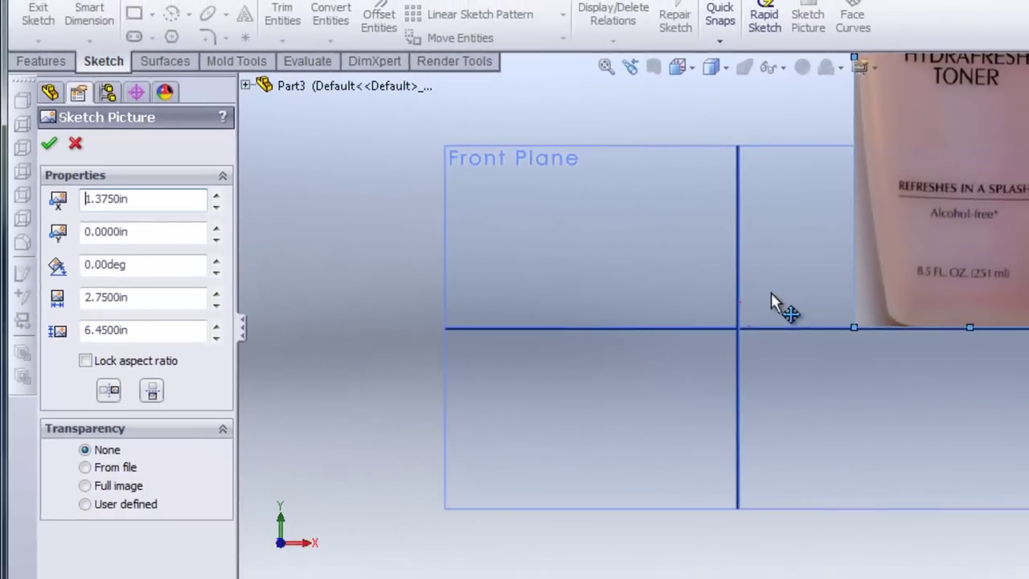
type("-1")
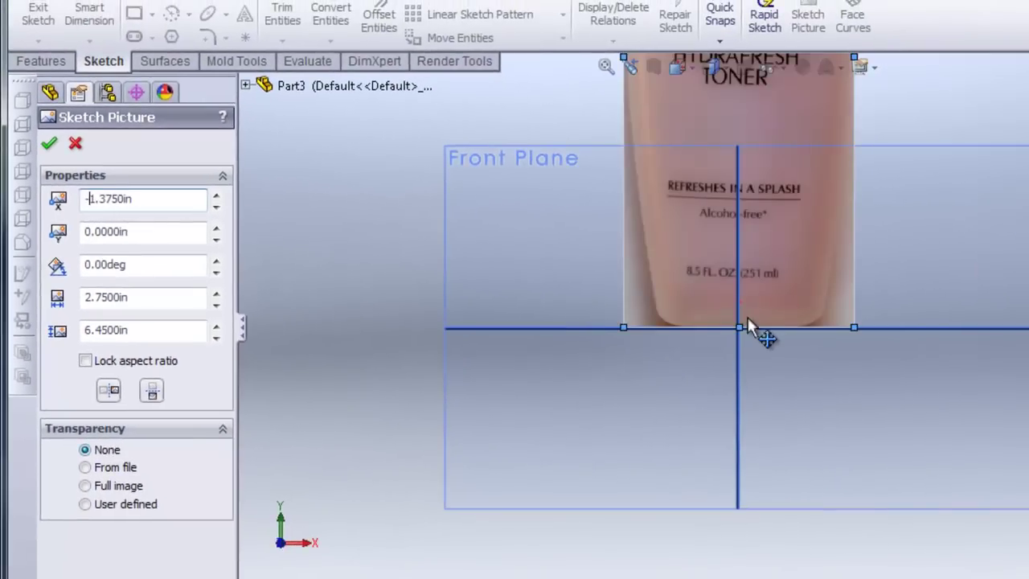
Apply full-image transparency of 0.60 to the front picture, accept it and exit the sketch.
scroll(752, 309, "down", 3)
scroll(896, 244, "up", 4)
middle_click_drag(962, 144, 969, 312, "ctrl")
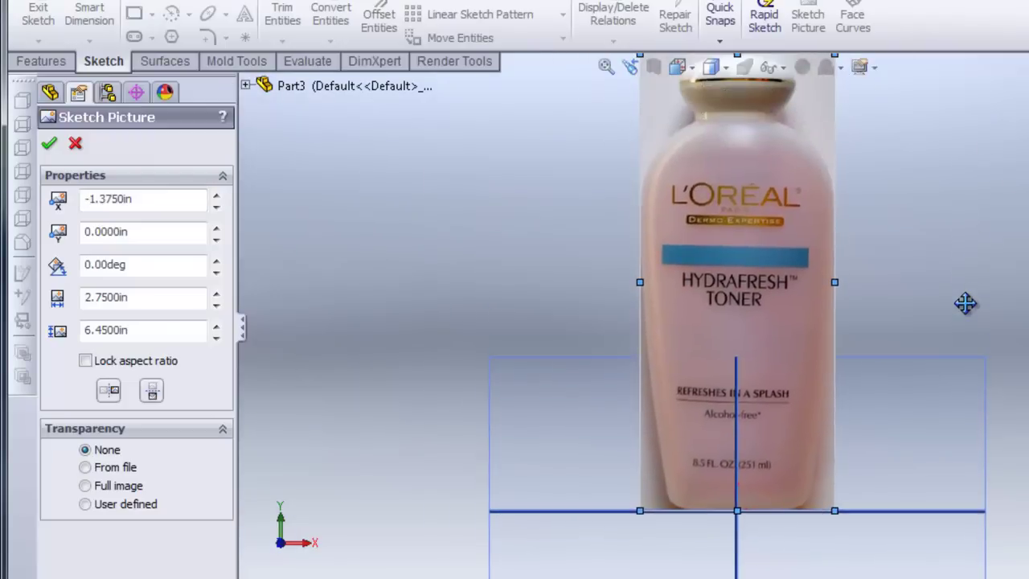
left_click(85, 485)
left_click(121, 556)
left_click(143, 557)
left_click(145, 559)
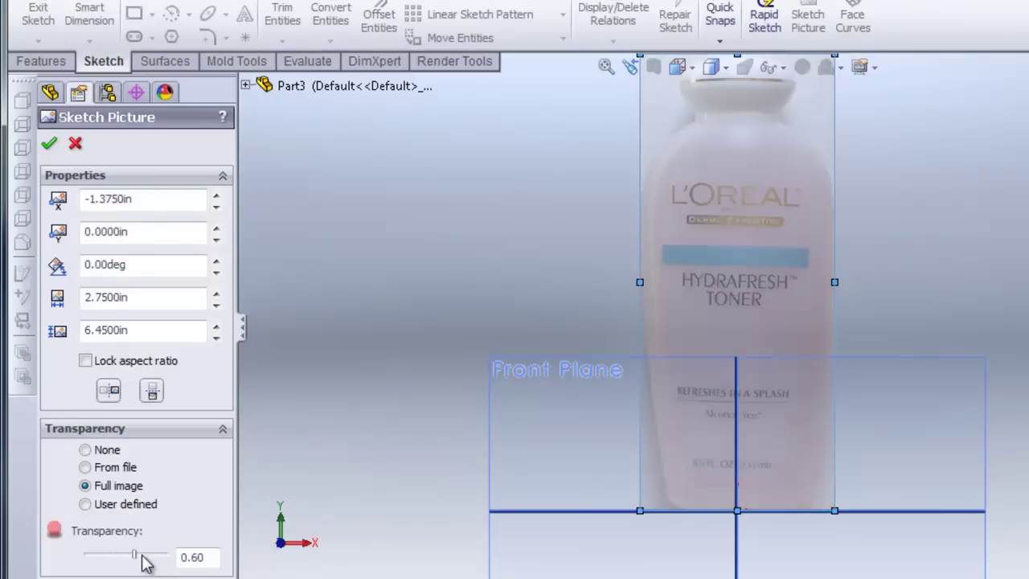
left_click(50, 145)
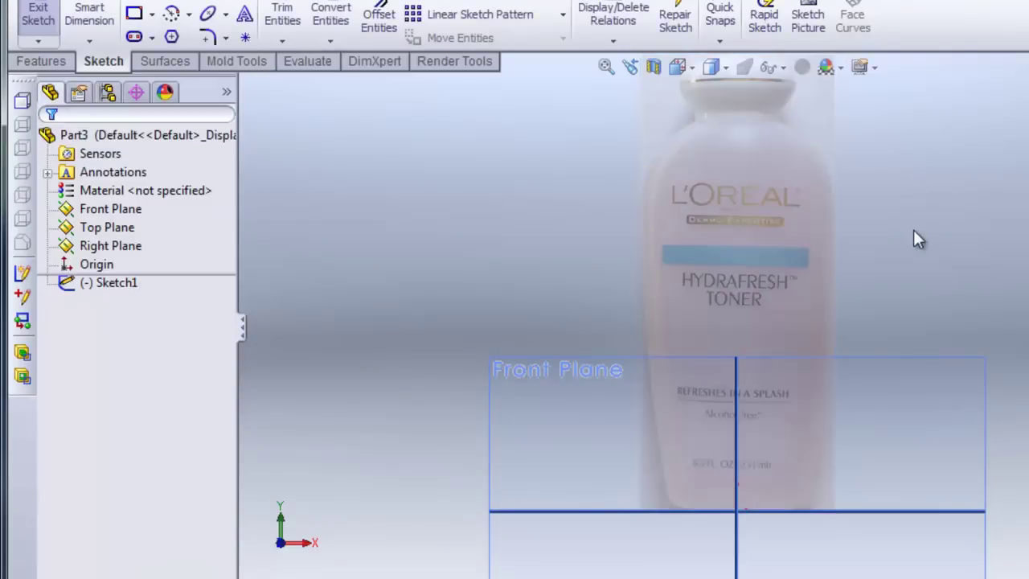
mouse_move(913, 236)
middle_mouse_down()
mouse_move(861, 305)
mouse_move(875, 262)
mouse_move(969, 239)
mouse_move(909, 225)
mouse_move(943, 260)
mouse_move(924, 225)
middle_mouse_up()
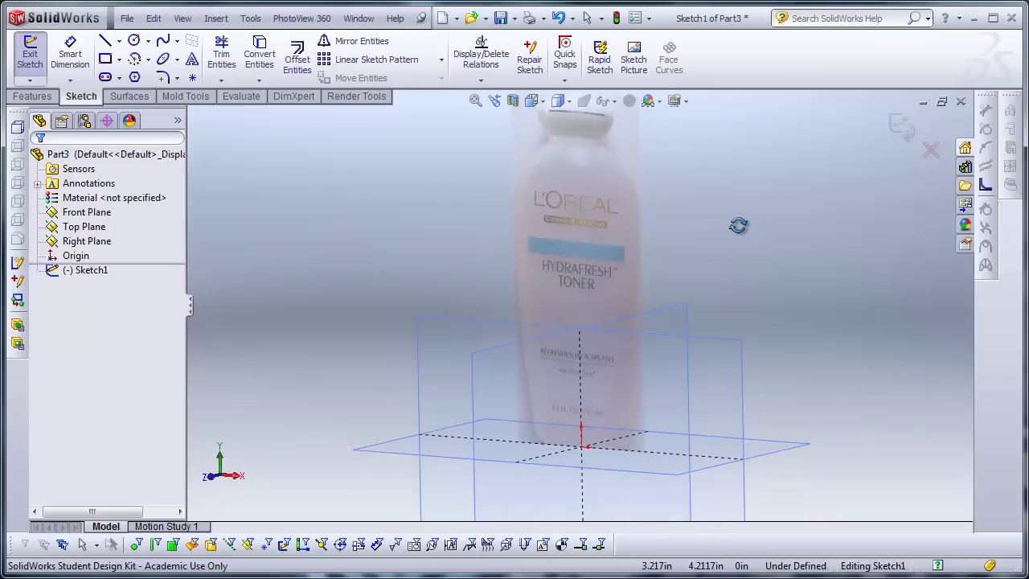
middle_click_drag(738, 226, 710, 197)
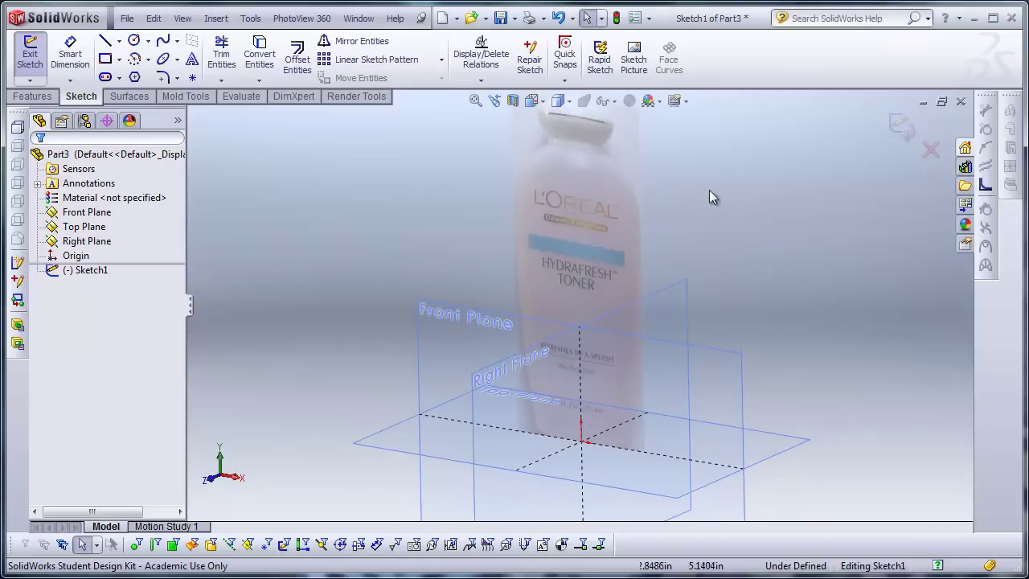
left_click(899, 128)
Start a sketch on the Right Plane and insert Loreal_Bottle_Side.jpg as a sketch picture.
left_click(483, 201)
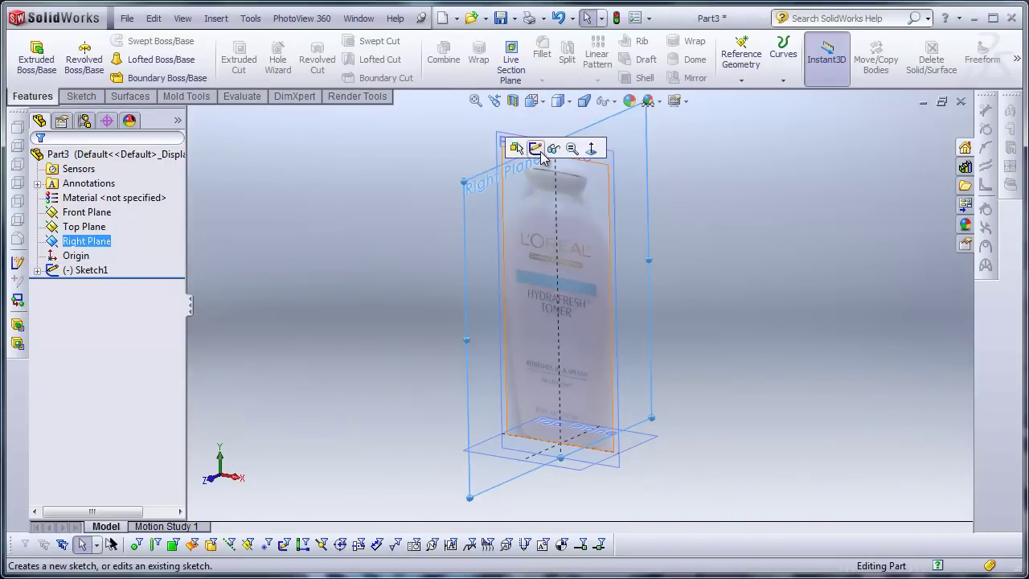
left_click(541, 153)
middle_click_drag(728, 199, 700, 204)
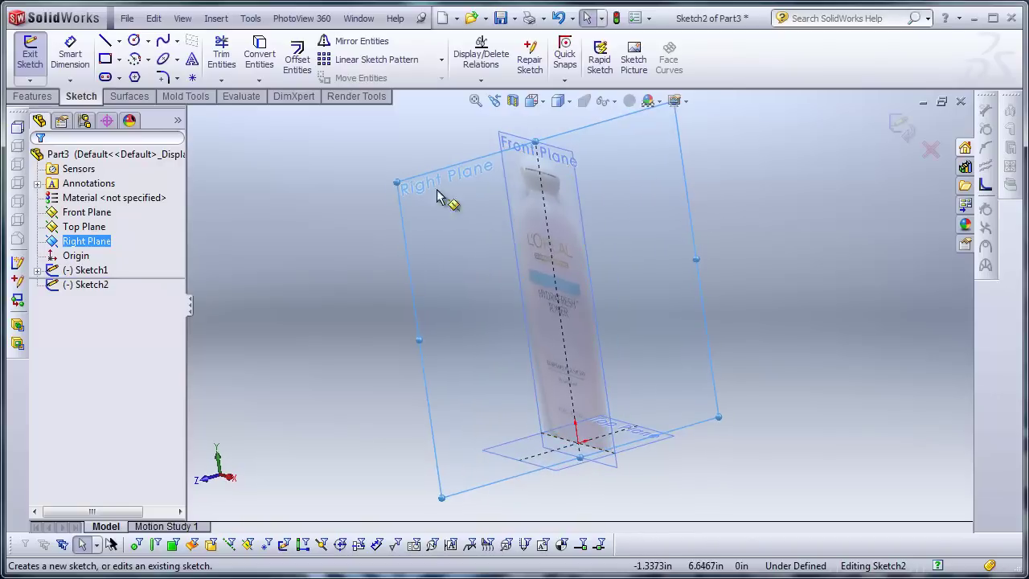
left_click(634, 56)
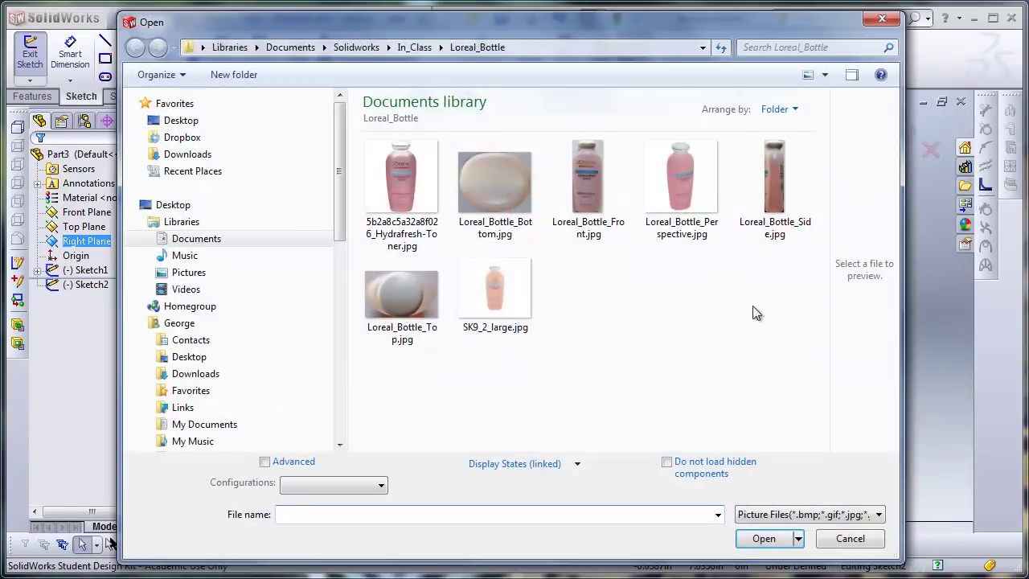
left_click(774, 189)
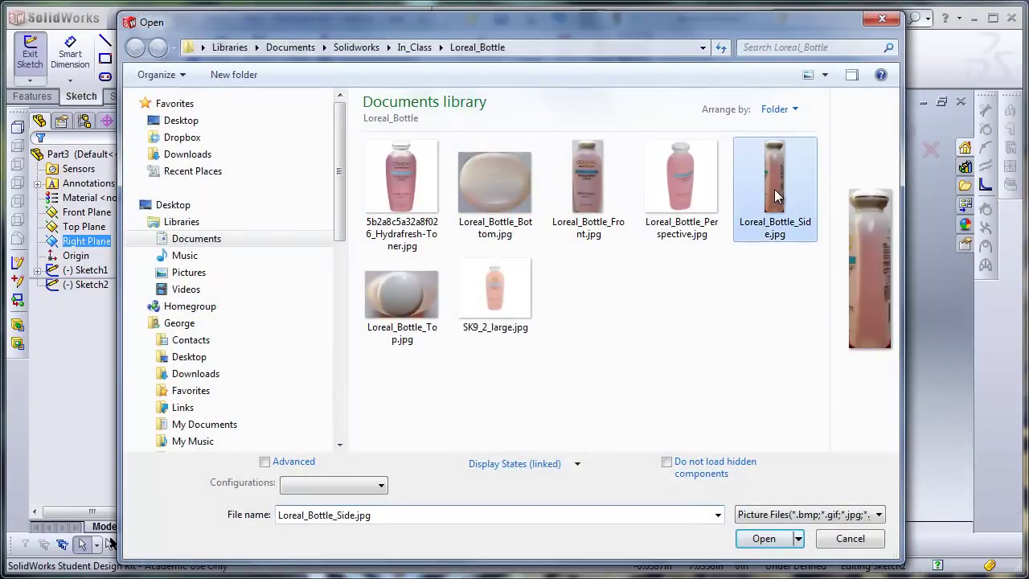
left_click(762, 539)
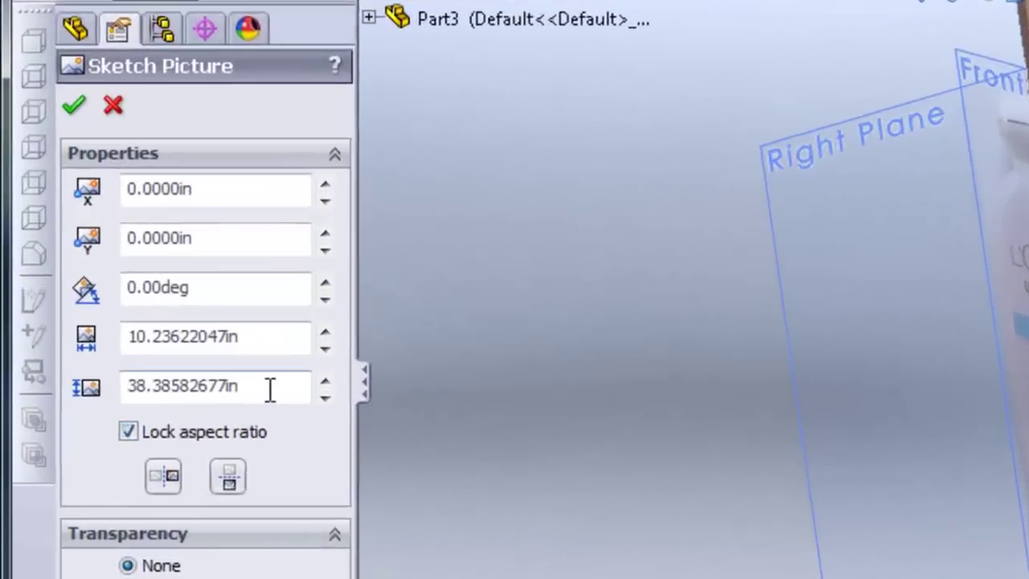
Size the side picture to 6.45 in high and 1.7 in wide with the aspect ratio unlocked.
double_click(271, 390)
type("6")
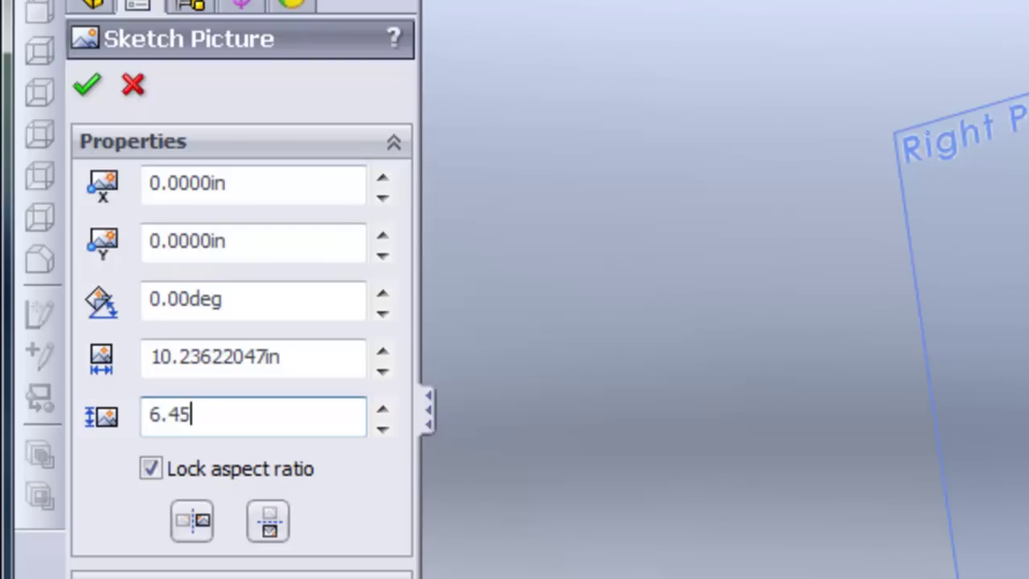
type(".45")
key("Return")
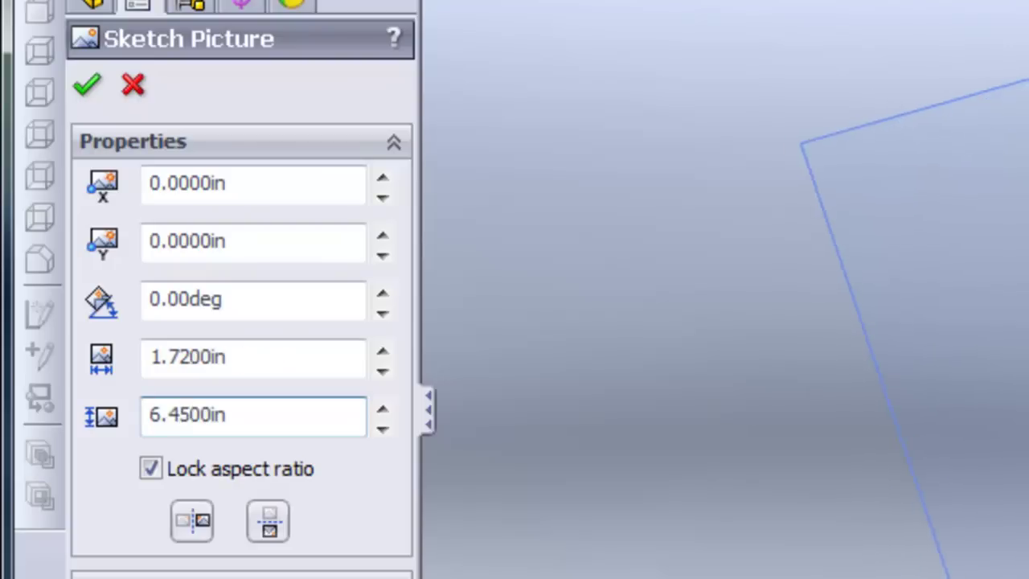
left_click_drag(247, 366, 1, 381)
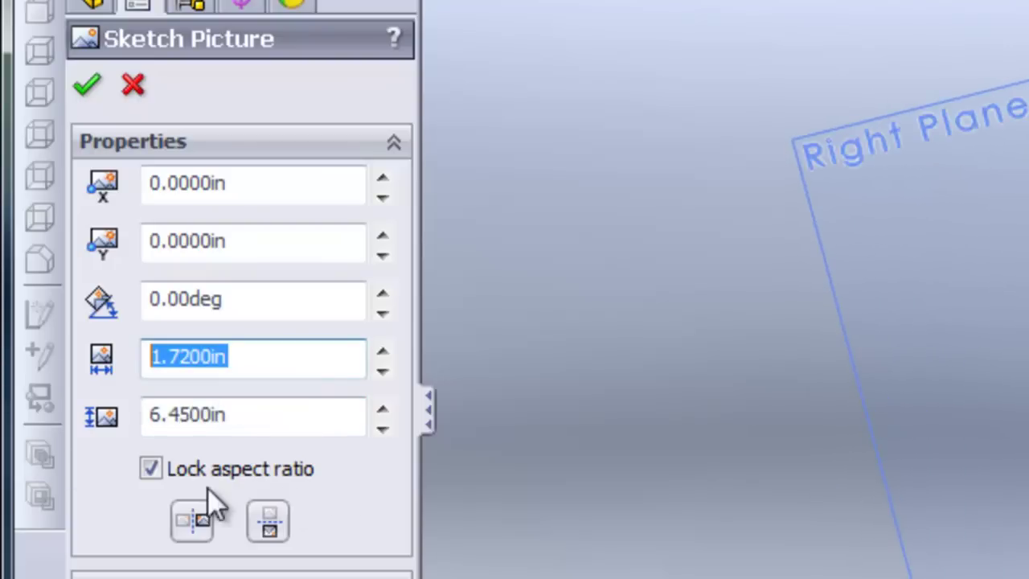
left_click_drag(262, 361, 4, 366)
left_click(151, 469)
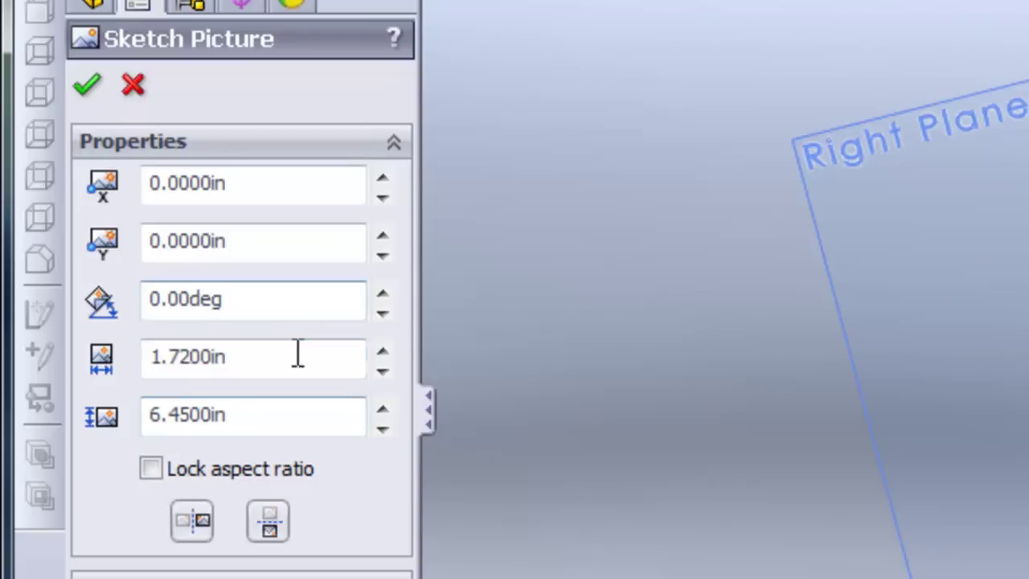
type("1.7")
key("Return")
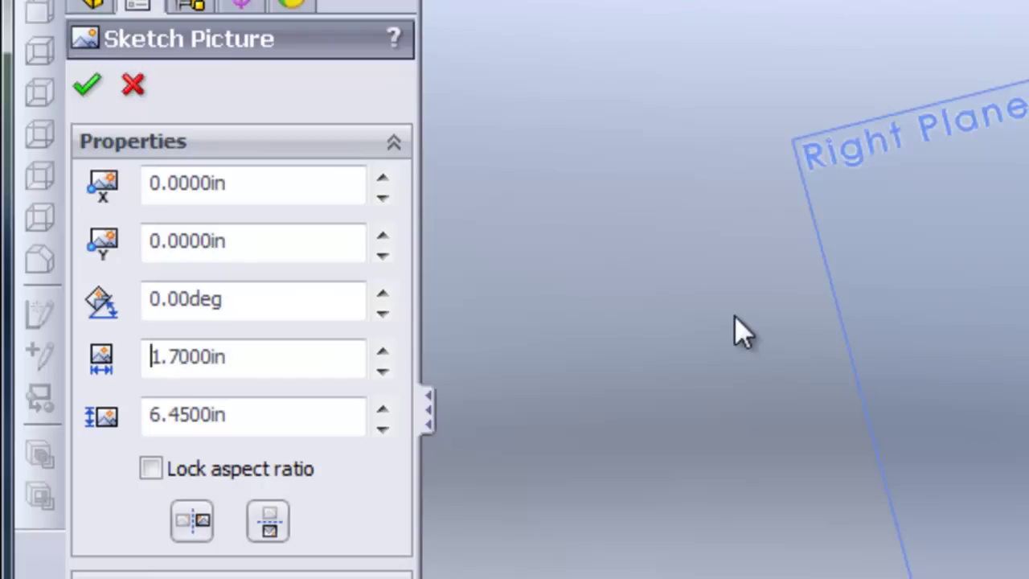
Center the side picture on the origin by setting its X position to minus half its width, -0.85 in.
double_click(278, 358)
key("ctrl+c")
left_click(264, 190)
left_click_drag(264, 191, 152, 190)
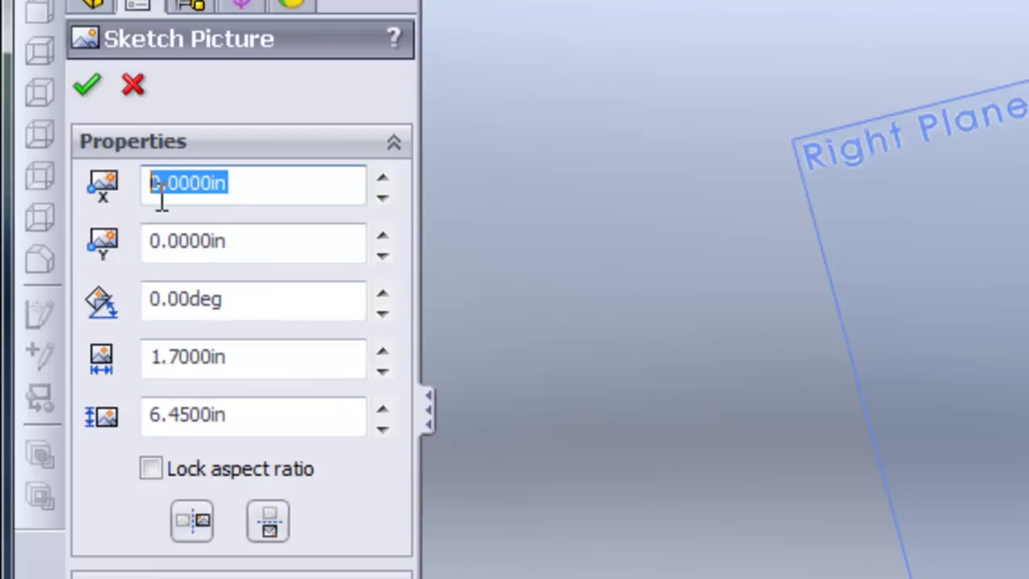
key("ctrl+v")
type("/2")
key("Return")
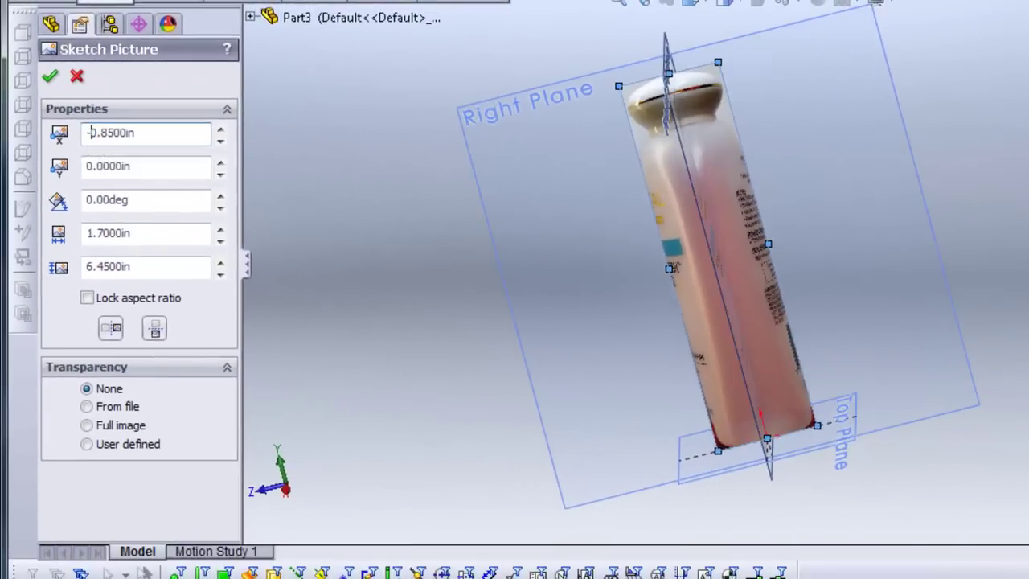
mouse_move(1021, 195)
middle_mouse_down()
mouse_move(1027, 211)
mouse_move(1025, 196)
middle_mouse_up()
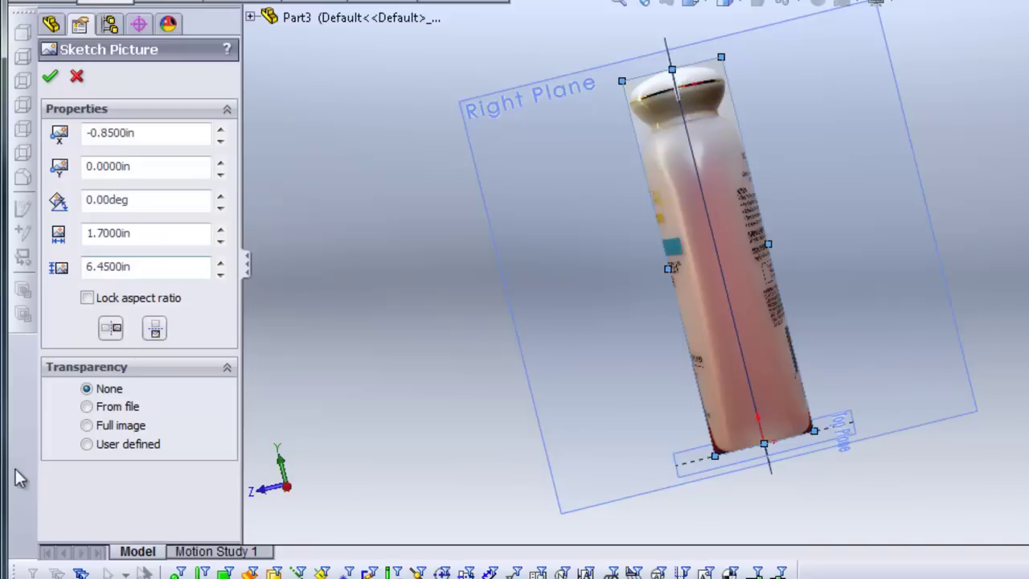
Apply full-image transparency to the side picture so it turns see-through, accept it and exit the sketch.
left_click(87, 425)
left_click_drag(139, 487, 136, 491)
left_click(51, 77)
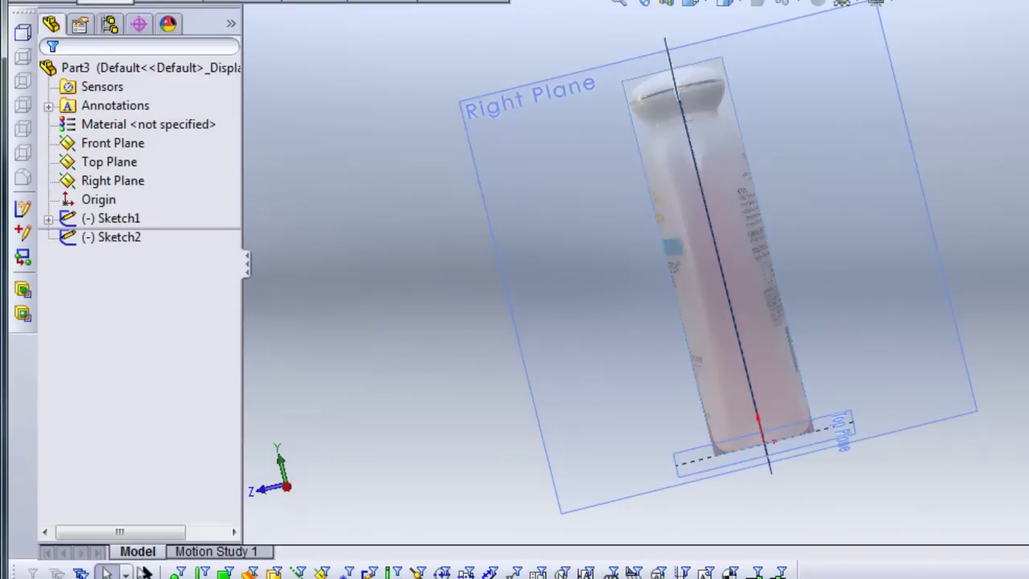
left_click(952, 123)
Start a sketch on the Top Plane and insert Loreal_Bottle_Bottom.jpg as a sketch picture.
middle_click_drag(1003, 227, 1027, 282)
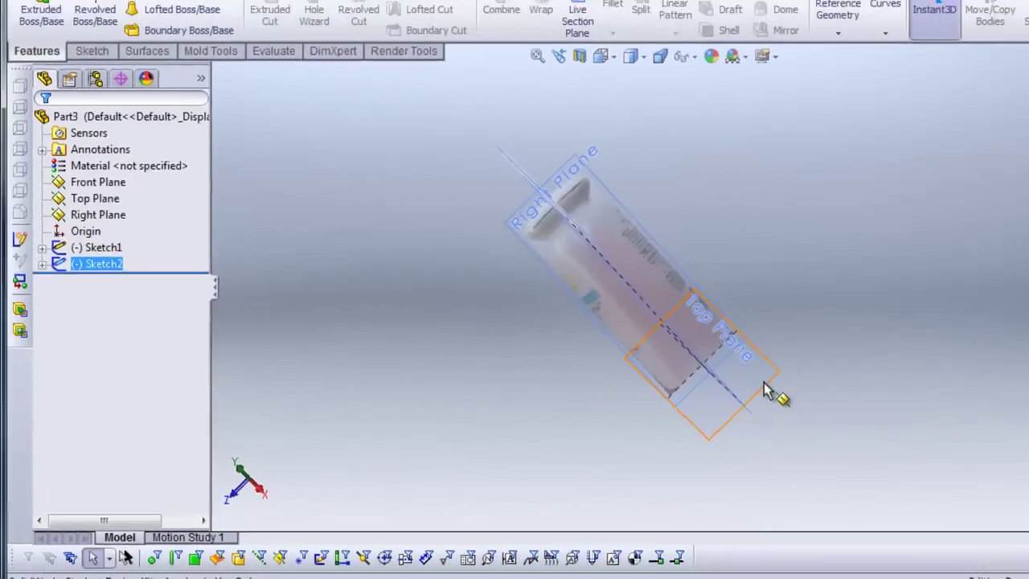
left_click(890, 373)
left_click(737, 343)
left_click(633, 50)
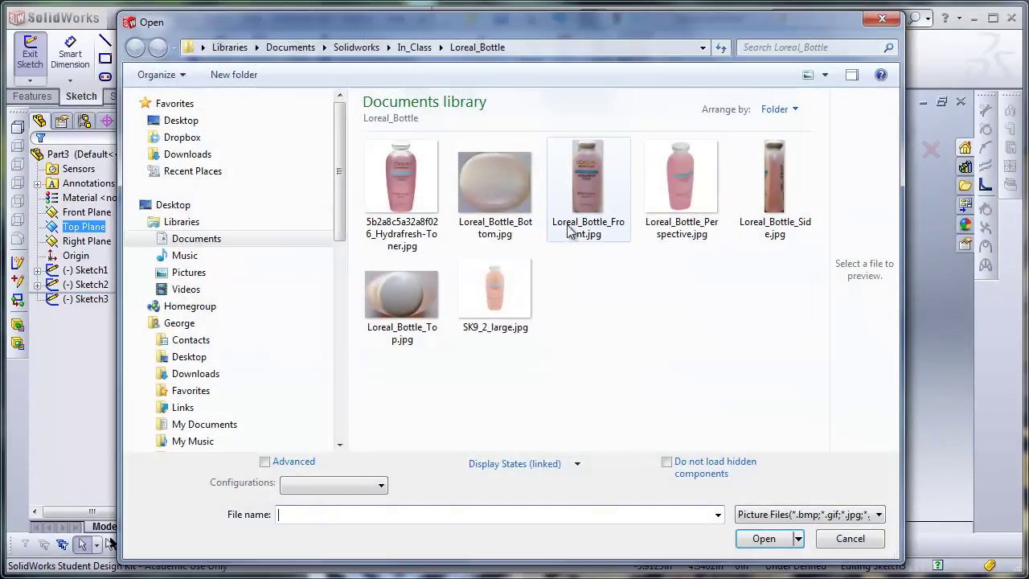
left_click(495, 189)
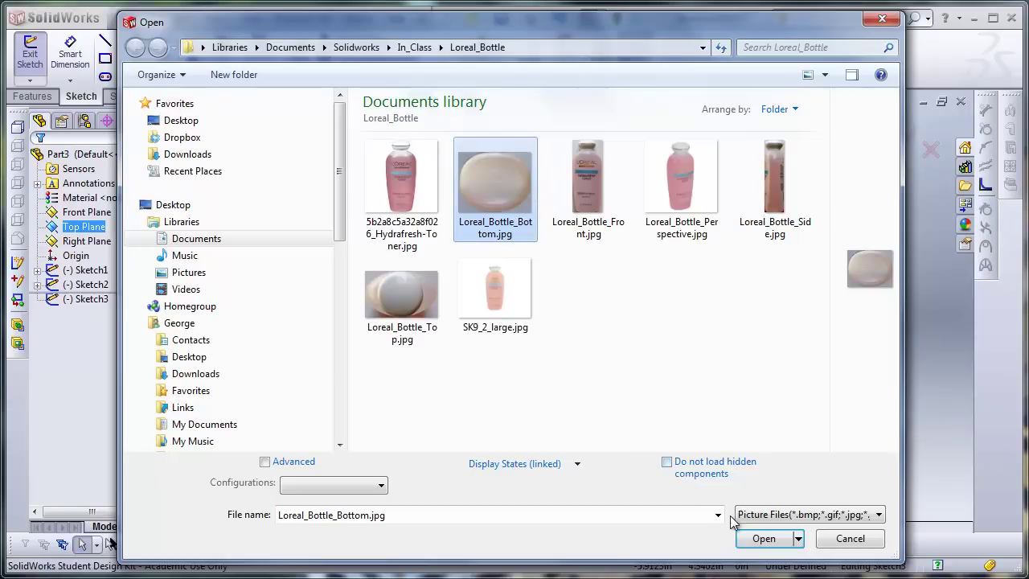
left_click(763, 538)
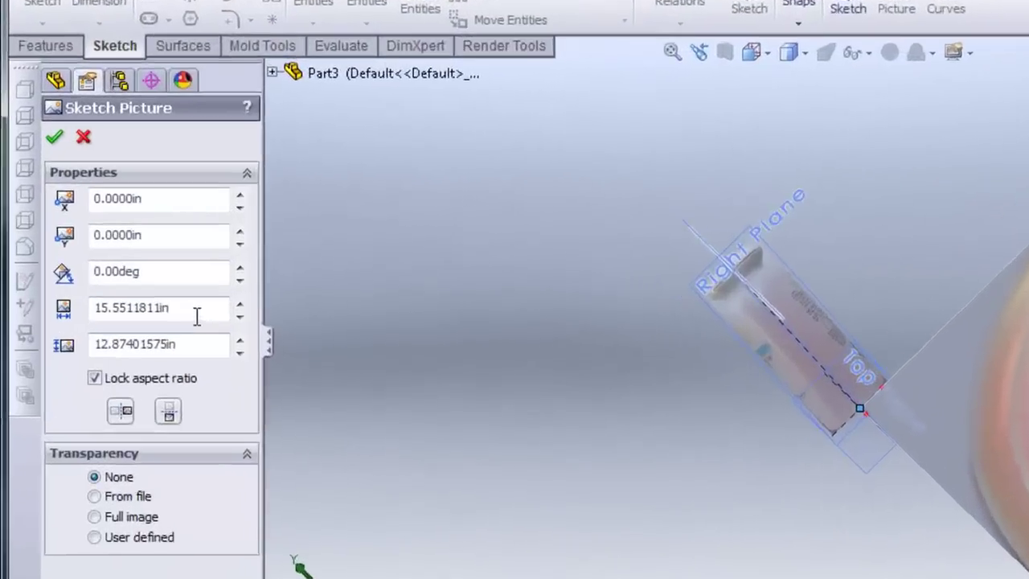
Size the bottom picture to 2 in wide and 1.7 in high with the aspect ratio unlocked.
double_click(196, 314)
type("2")
key("Return")
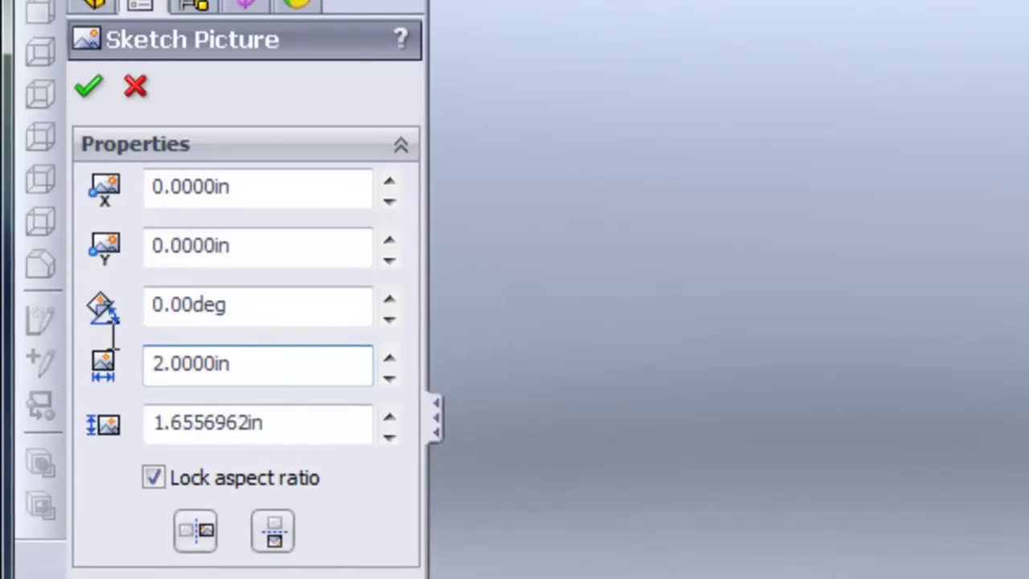
left_click(153, 477)
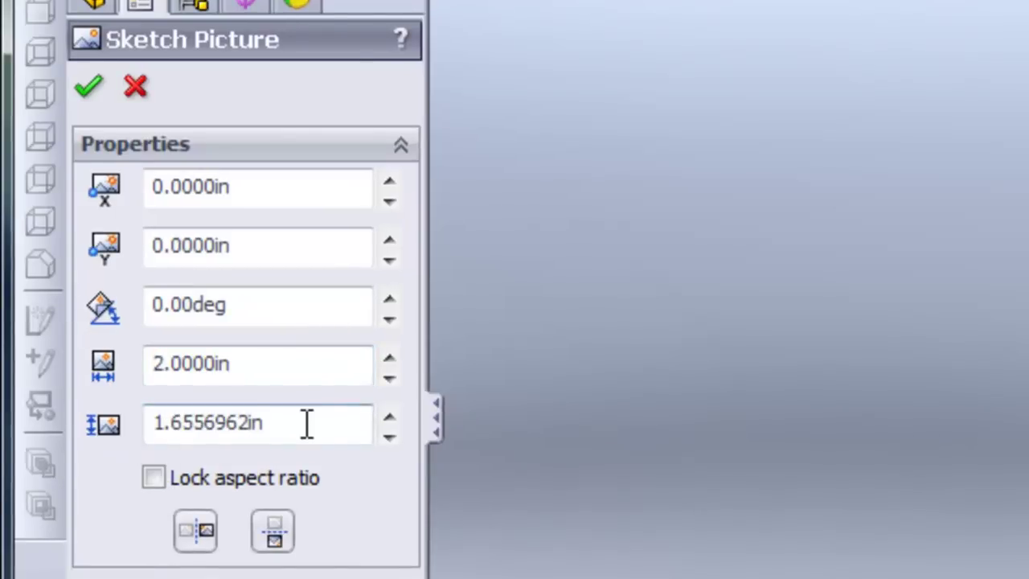
double_click(305, 423)
type("1")
type(".7")
key("Return")
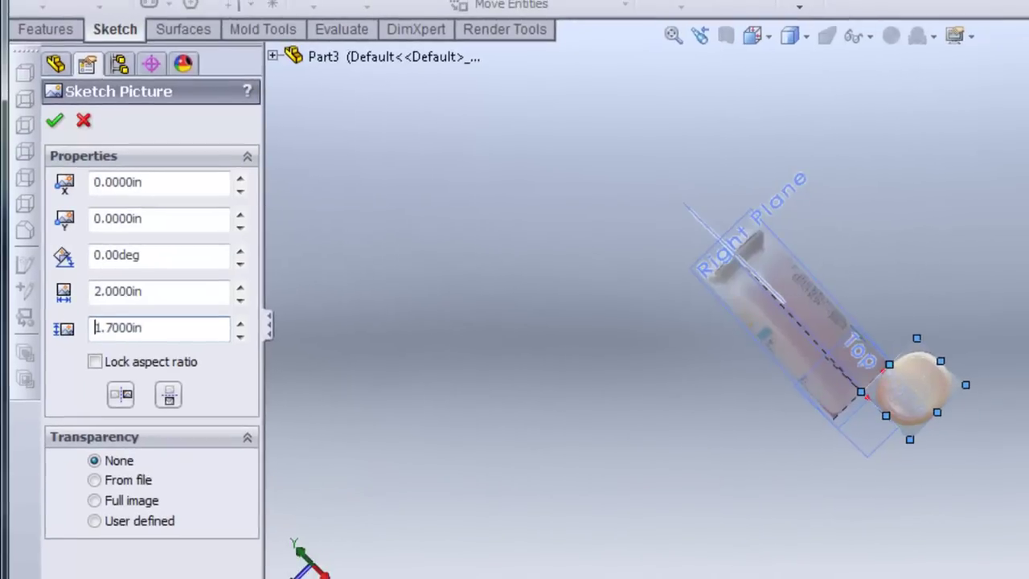
In the top view, center the bottom picture on the origin with an X position of -1 in and a Y position of -0.85 in.
left_click(792, 34)
left_click(790, 77)
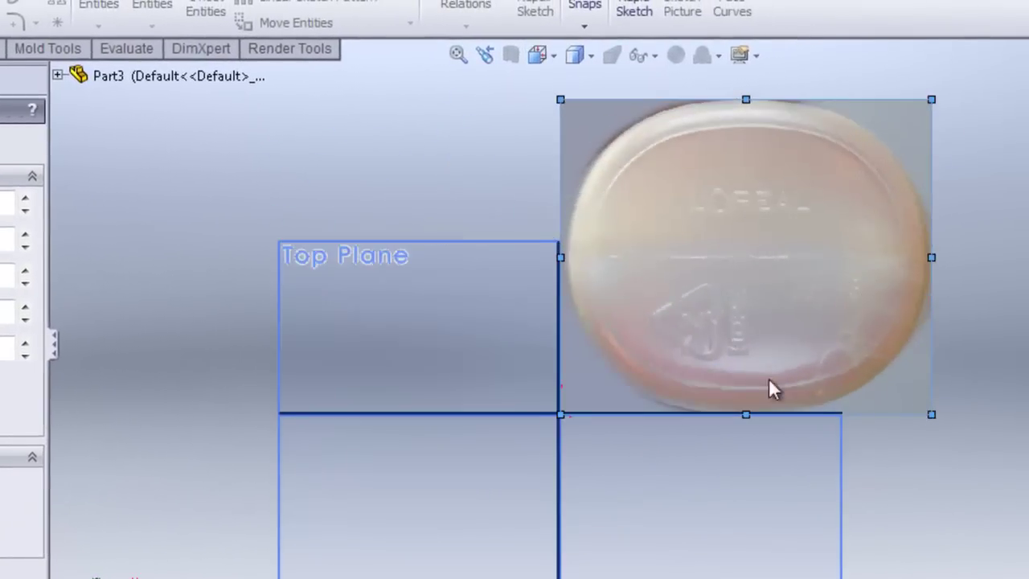
left_click(137, 204)
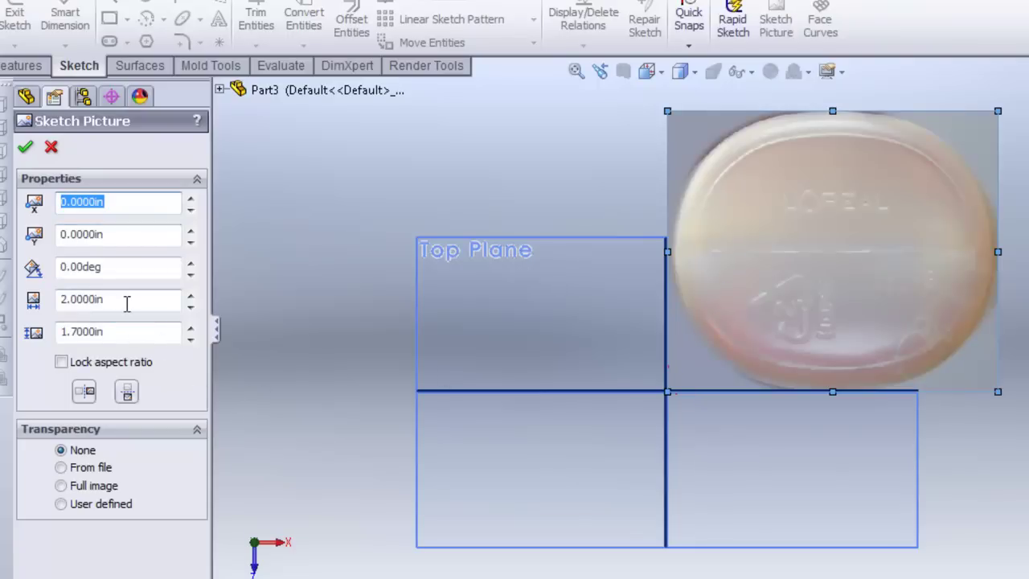
type("-")
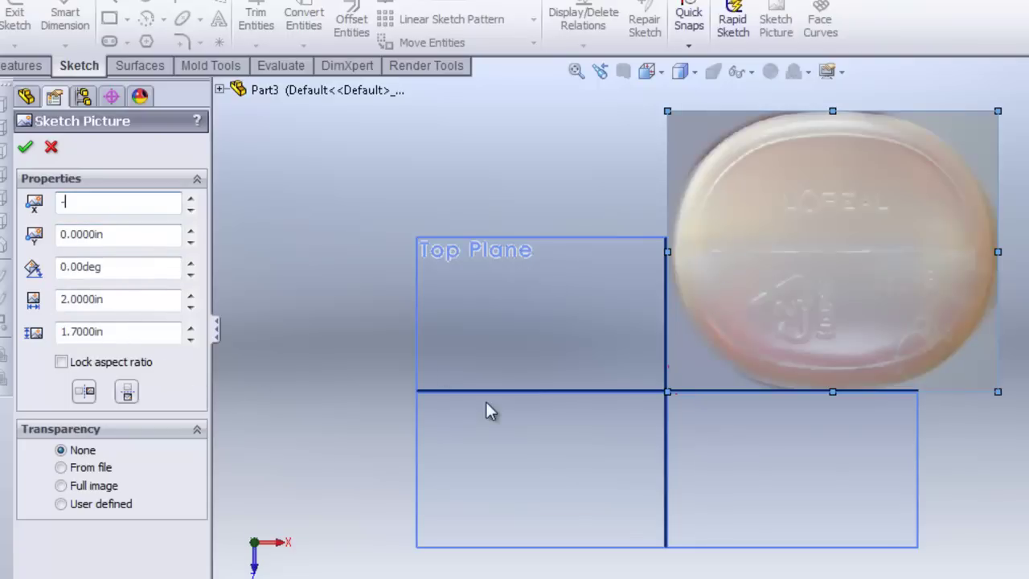
type("1")
key("Return")
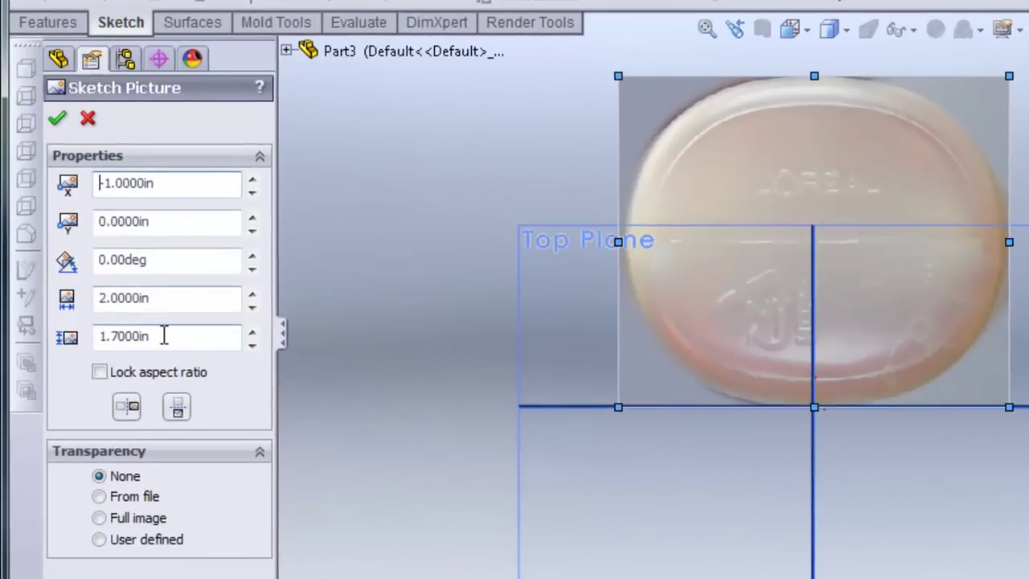
double_click(100, 221)
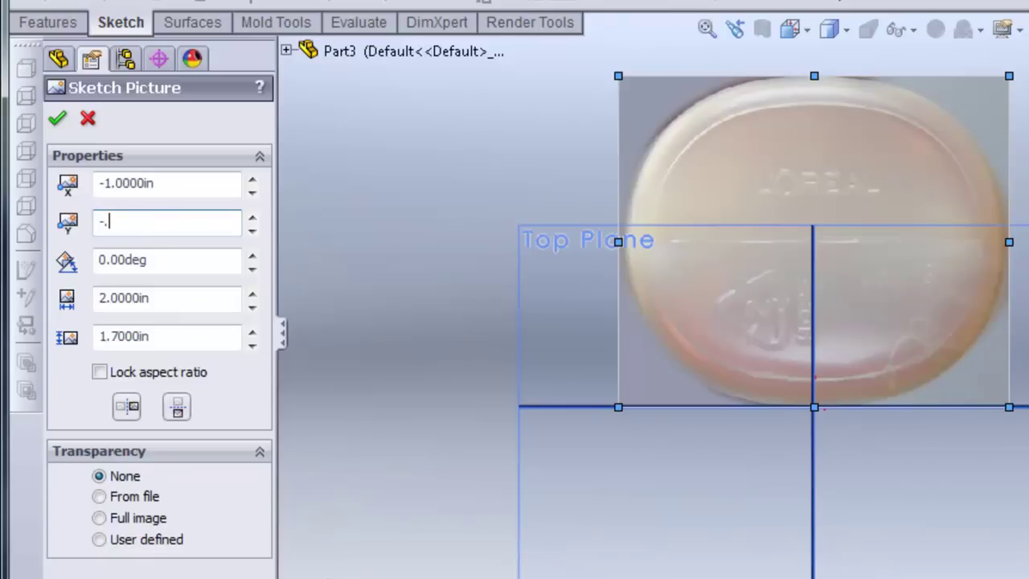
key("Return")
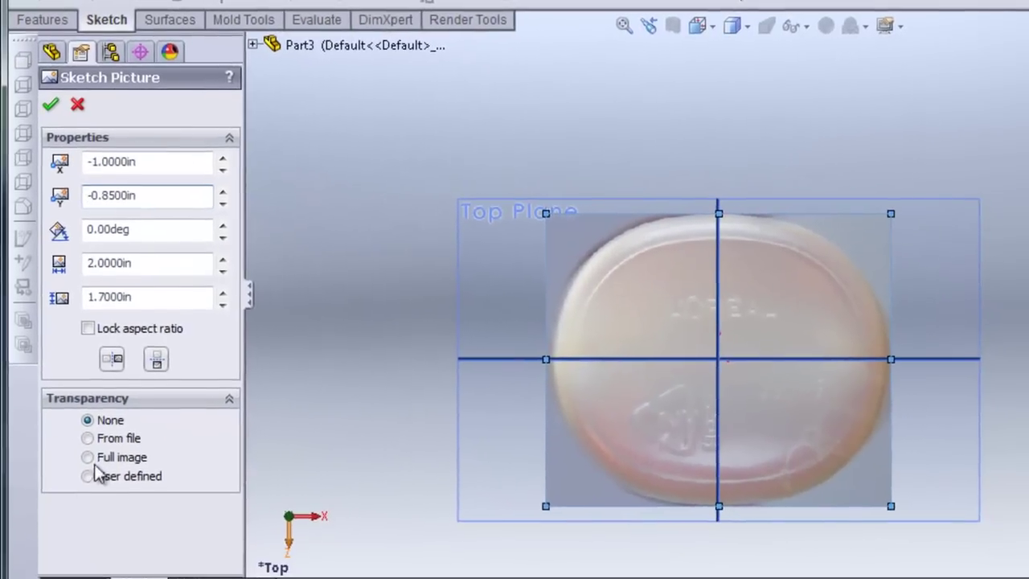
Apply full-image transparency of 0.60 to the bottom picture, accept it and exit the sketch.
left_click(100, 519)
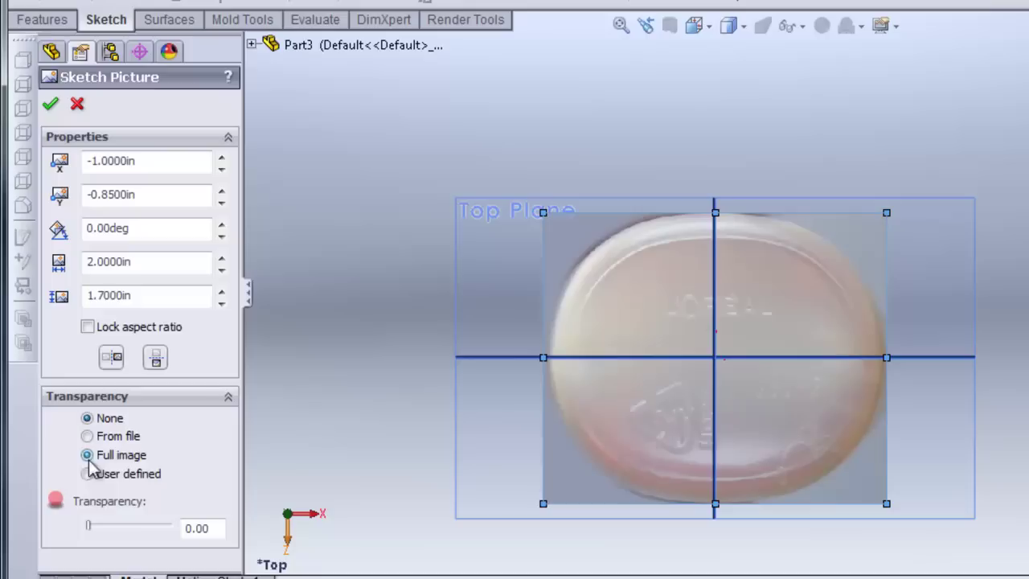
left_click(135, 526)
left_click(143, 527)
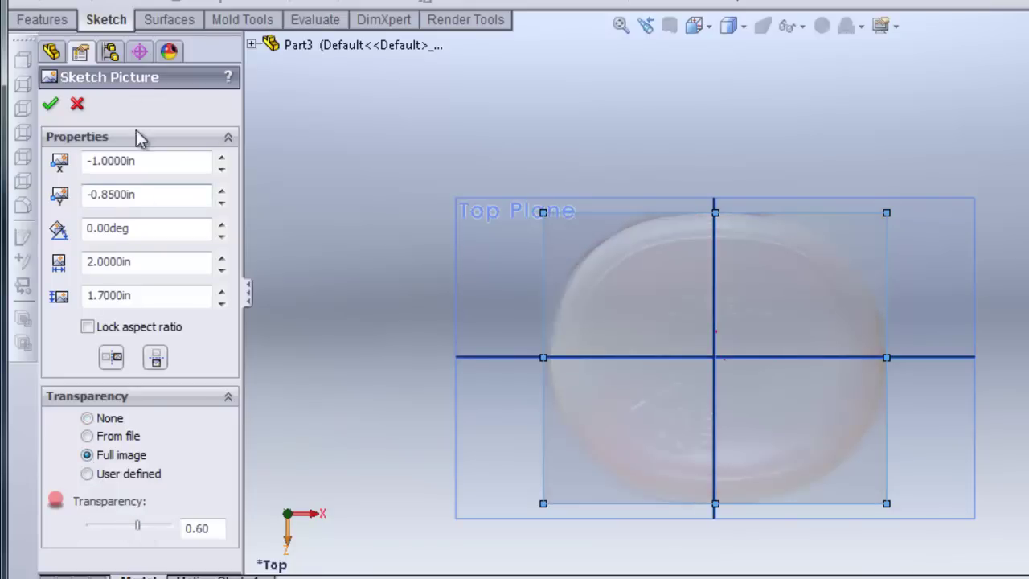
left_click(50, 103)
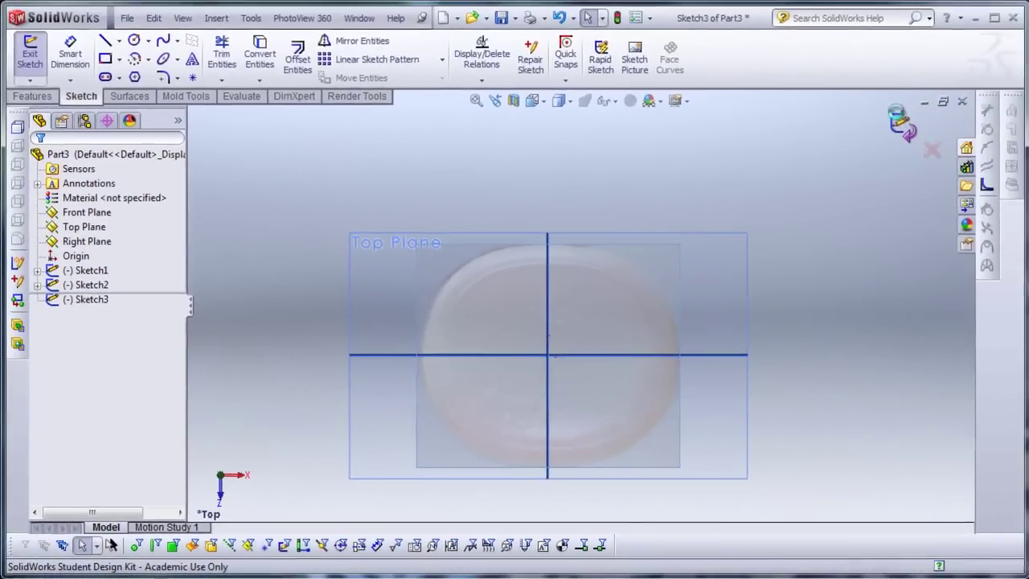
Rename Sketch1, which holds the front picture, as Front Pic.
mouse_move(794, 385)
middle_mouse_down()
mouse_move(811, 269)
mouse_move(786, 216)
mouse_move(715, 335)
mouse_move(681, 300)
mouse_move(643, 305)
middle_mouse_up()
left_click(89, 273)
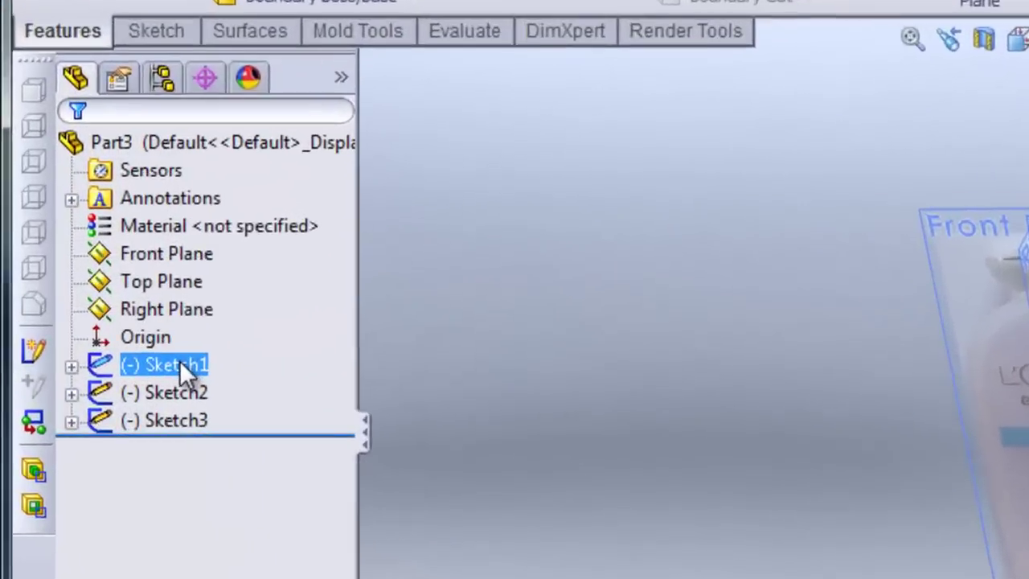
key("F2")
type("Front ")
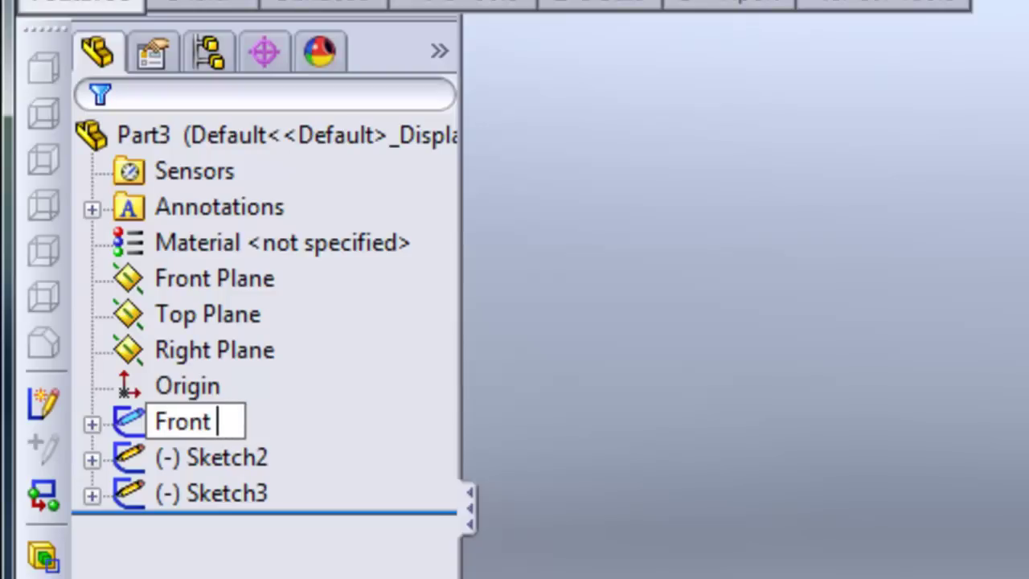
type("Pic")
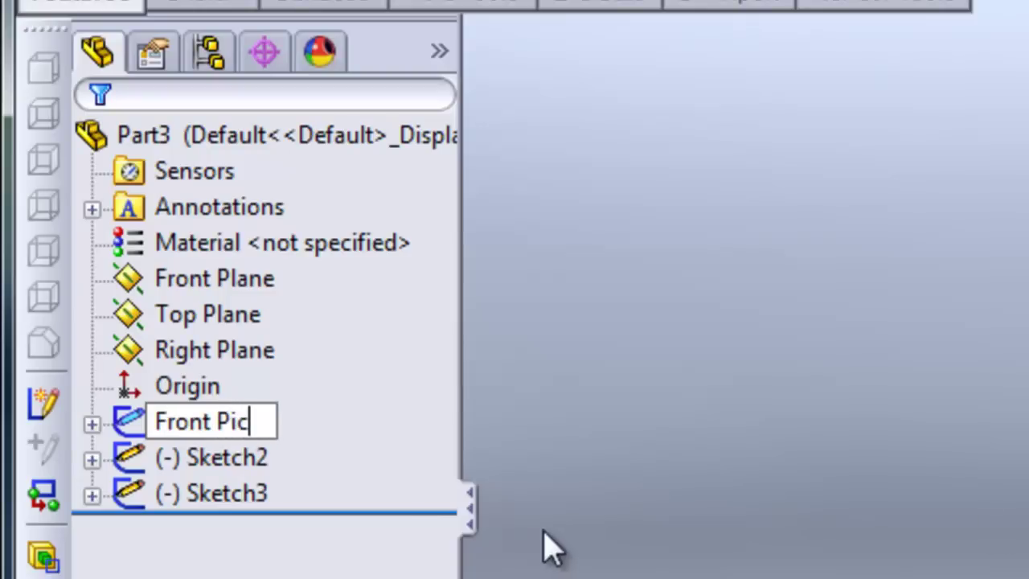
Rename Sketch2, which holds the side picture, as Side Pic.
left_click(256, 461)
key("F2")
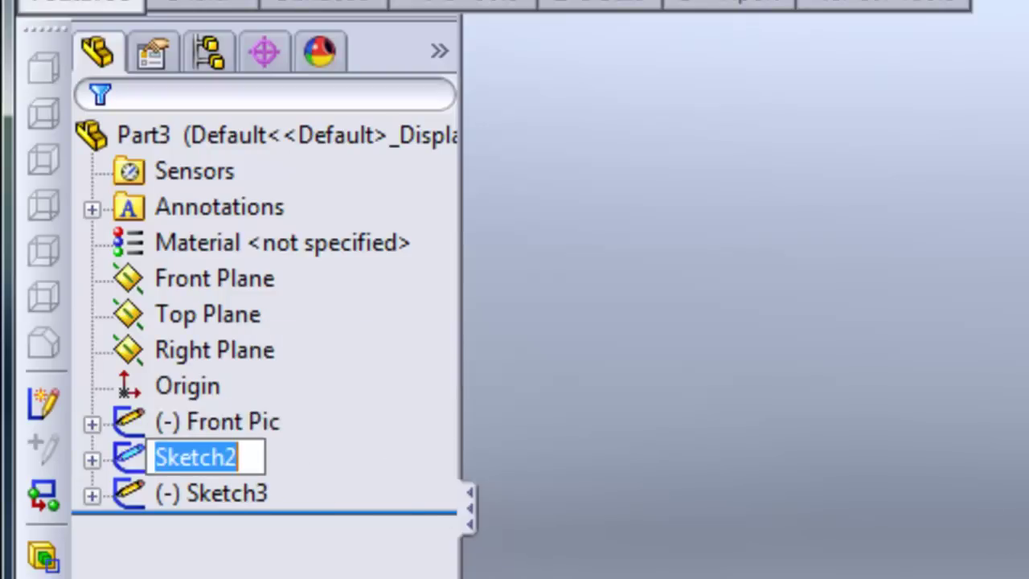
type("Side P")
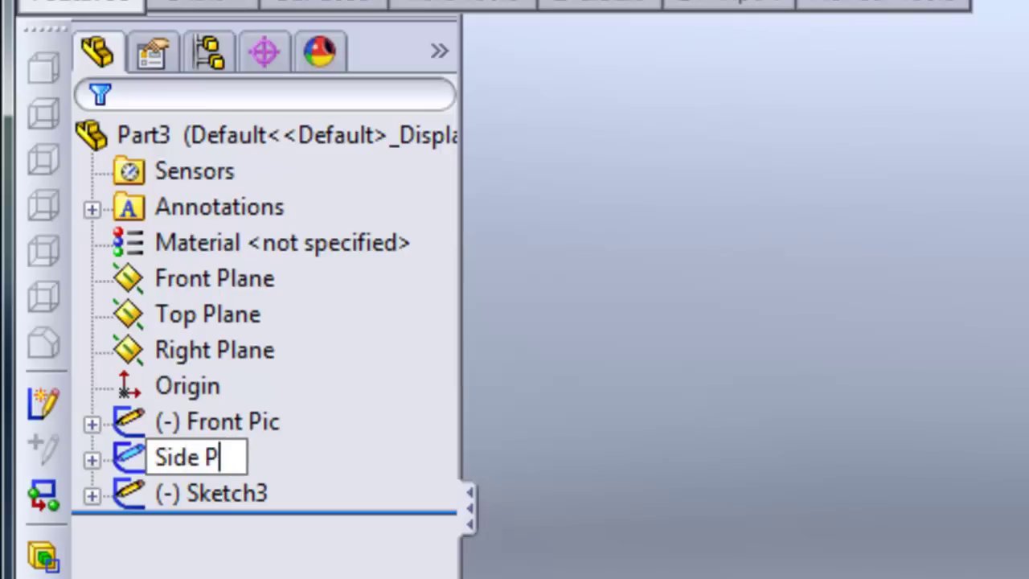
type("ic")
Rename Sketch3, which holds the bottom picture, as Bottom Pic.
left_click(169, 493)
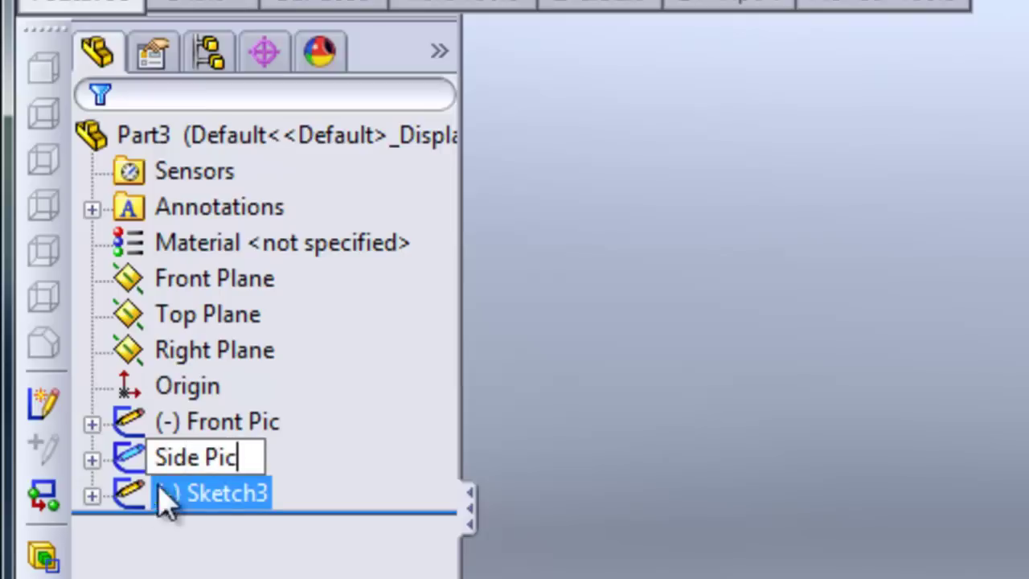
key("F2")
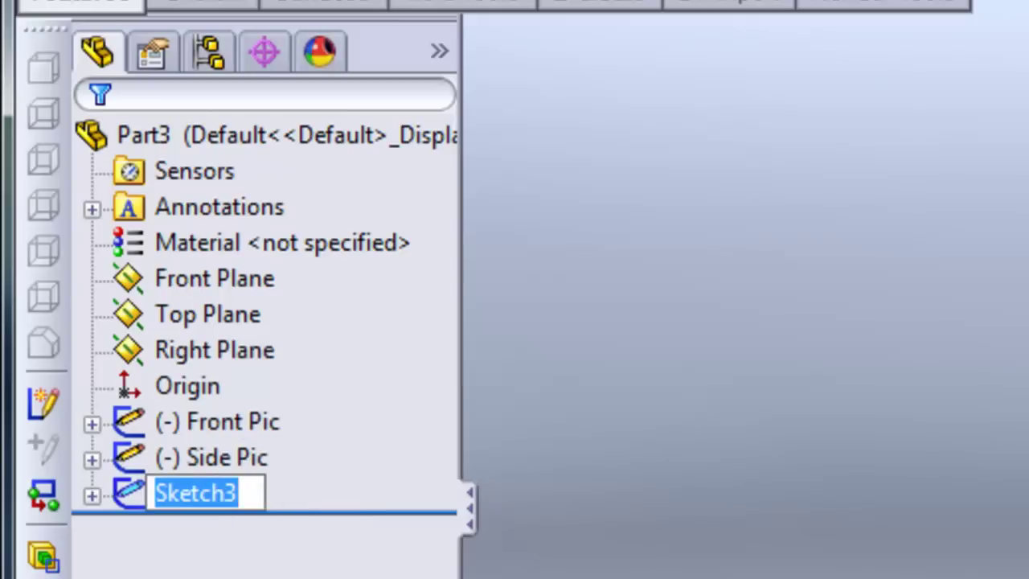
type("Bottom P")
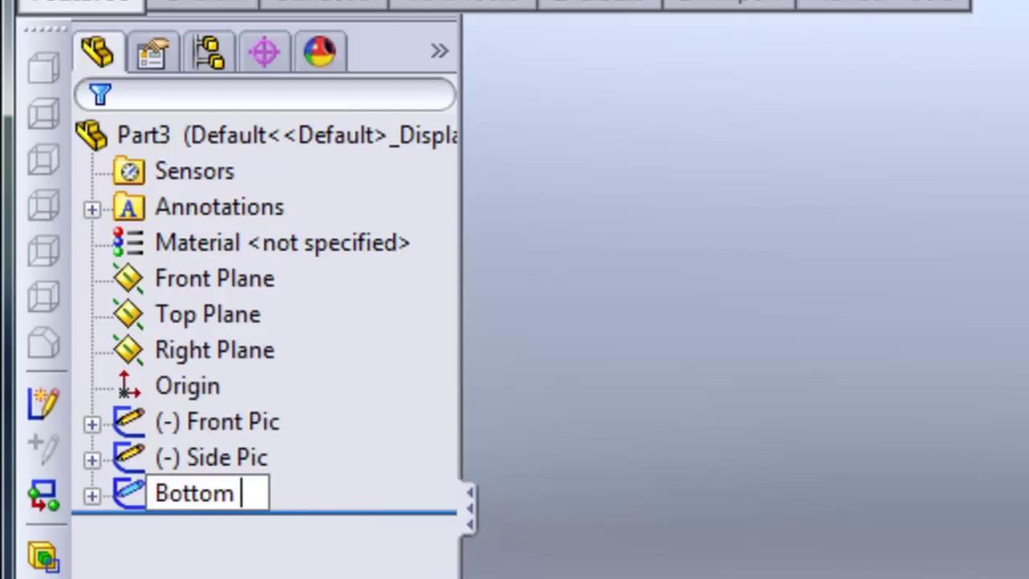
type("ic")
key("Return")
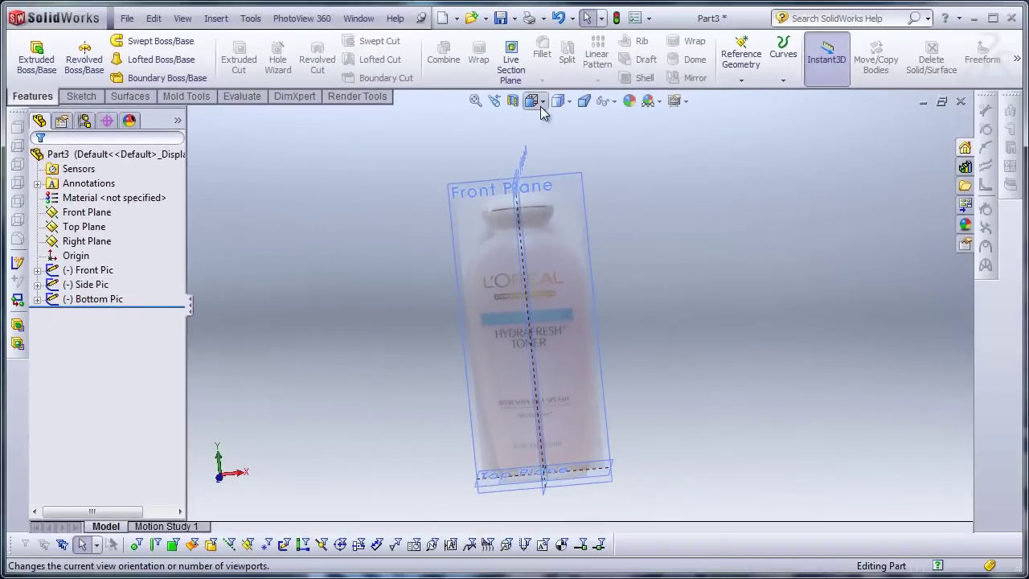
In the front view, create a reference plane offset 5.5 in above the Top Plane, at the base of the bottle's neck.
left_click(541, 100)
left_click(553, 142)
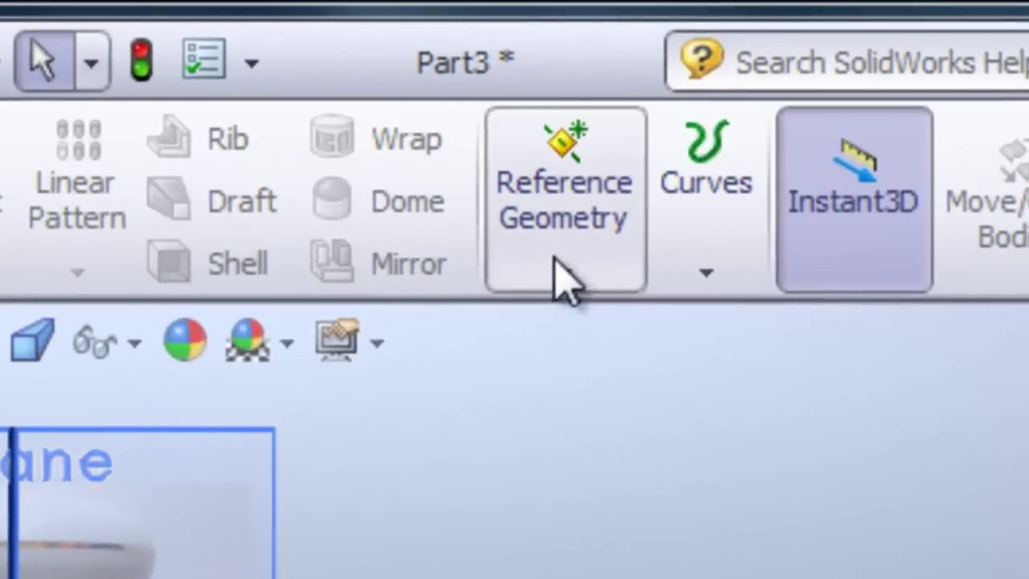
left_click(741, 78)
left_click(655, 295)
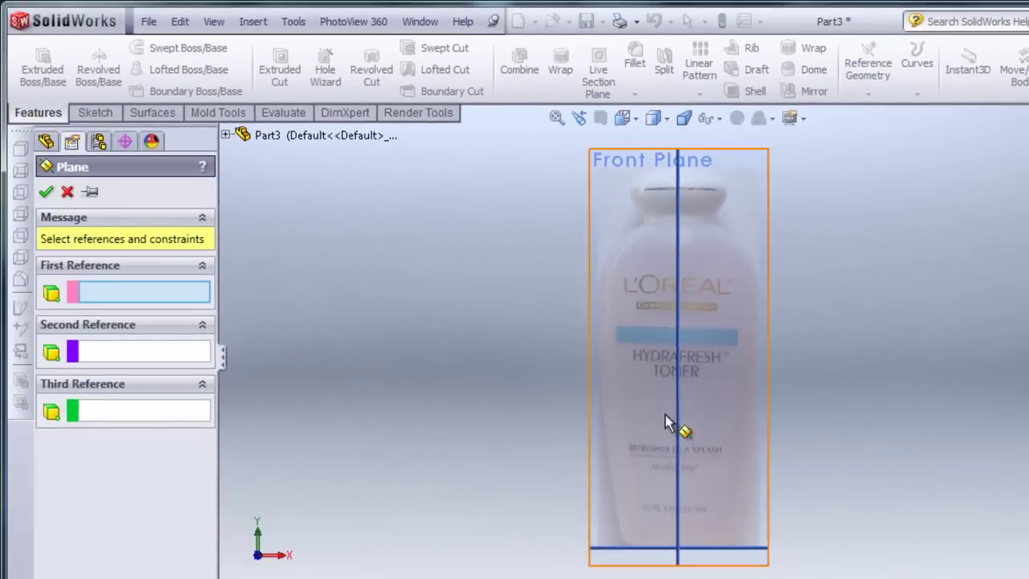
left_click(751, 553)
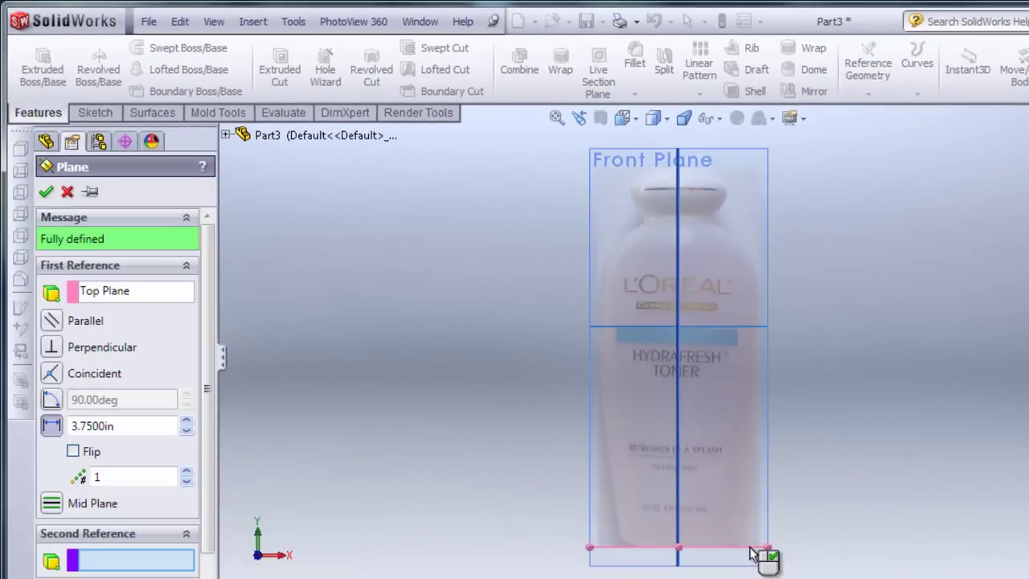
double_click(139, 426)
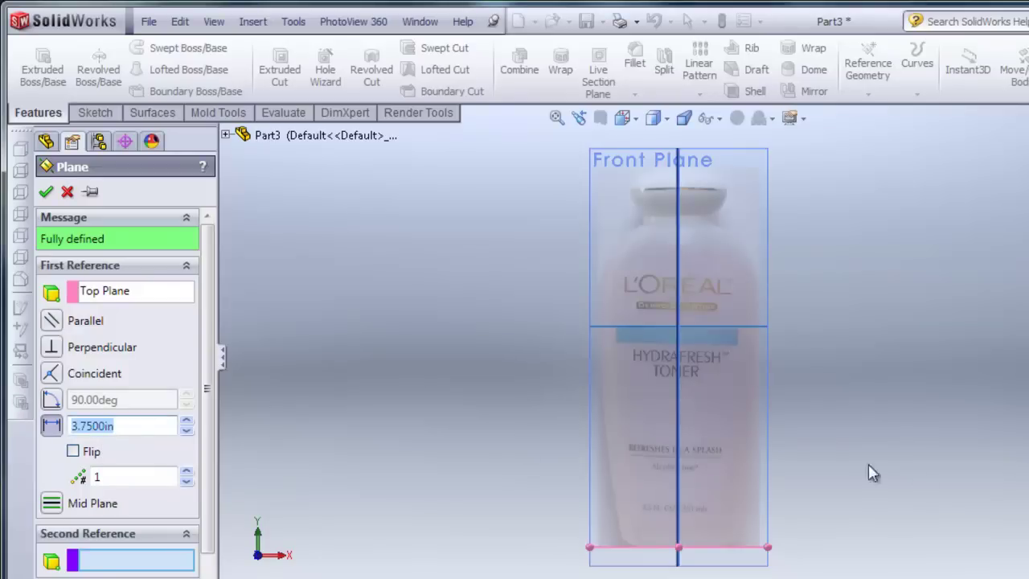
type("5.5")
key("Return")
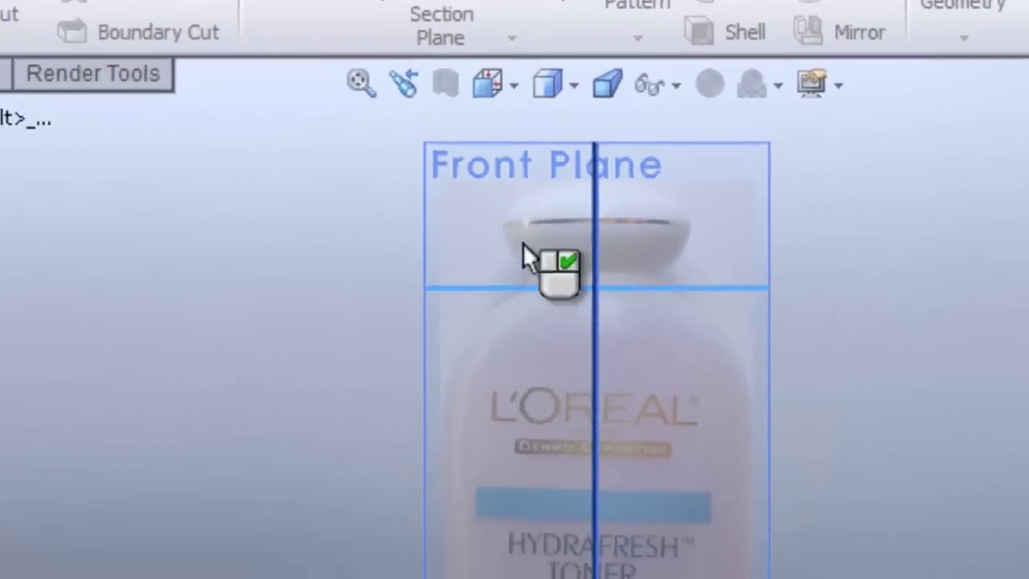
right_click(418, 308)
Start a sketch on the Front Plane and draw a two-point spline from the cap's top centre to the cap's lower edge at the neck.
scroll(524, 286, "down", 5)
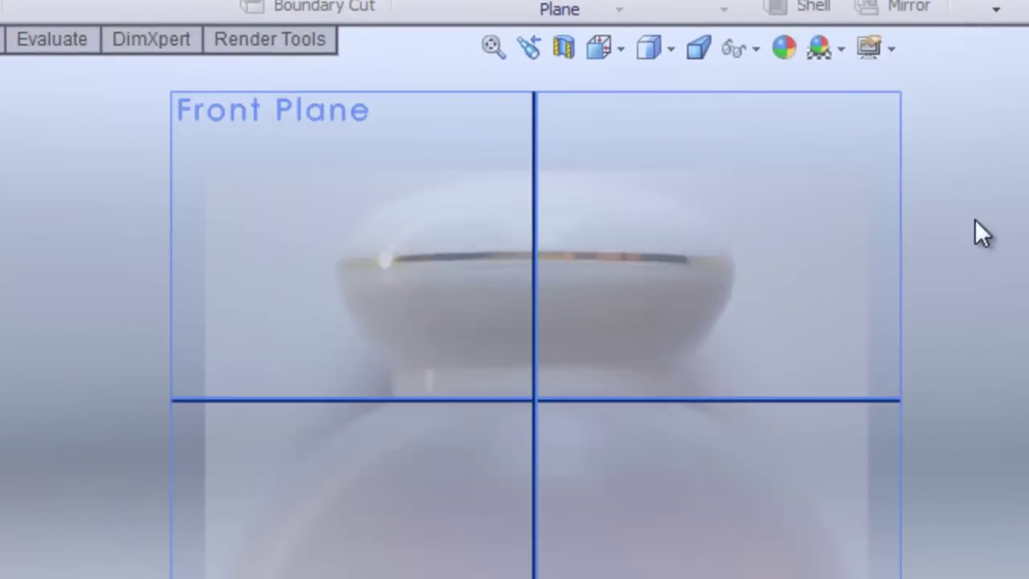
left_click(786, 95)
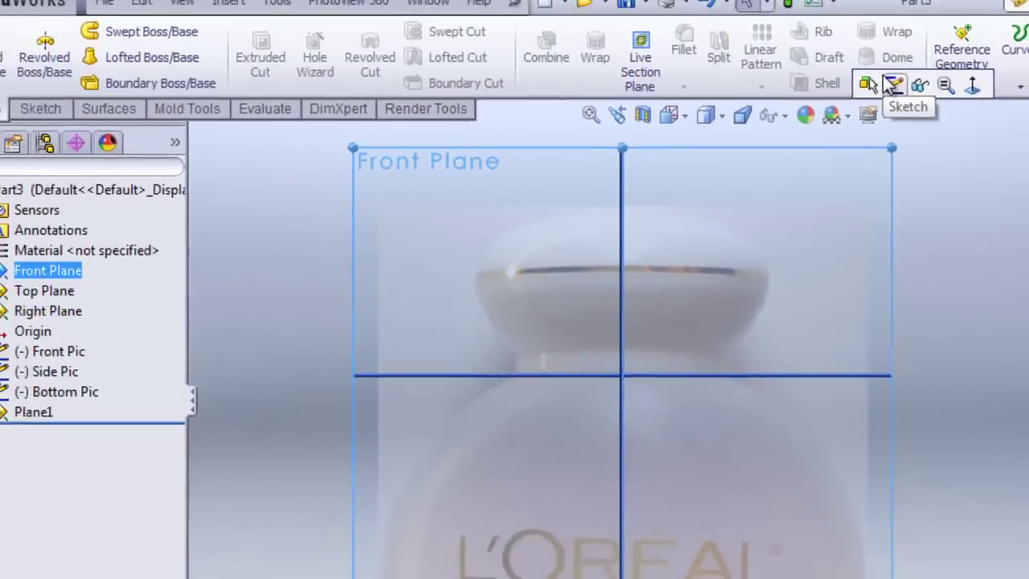
left_click(900, 13)
left_click(219, 57)
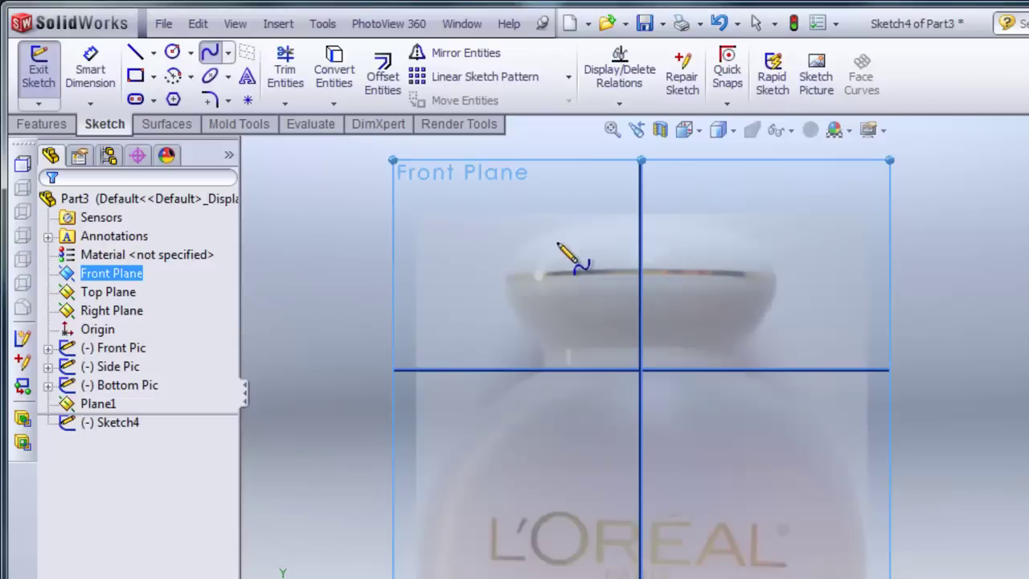
scroll(702, 310, "up", 1)
scroll(691, 268, "down", 4)
scroll(673, 305, "up", 3)
scroll(675, 326, "up", 3)
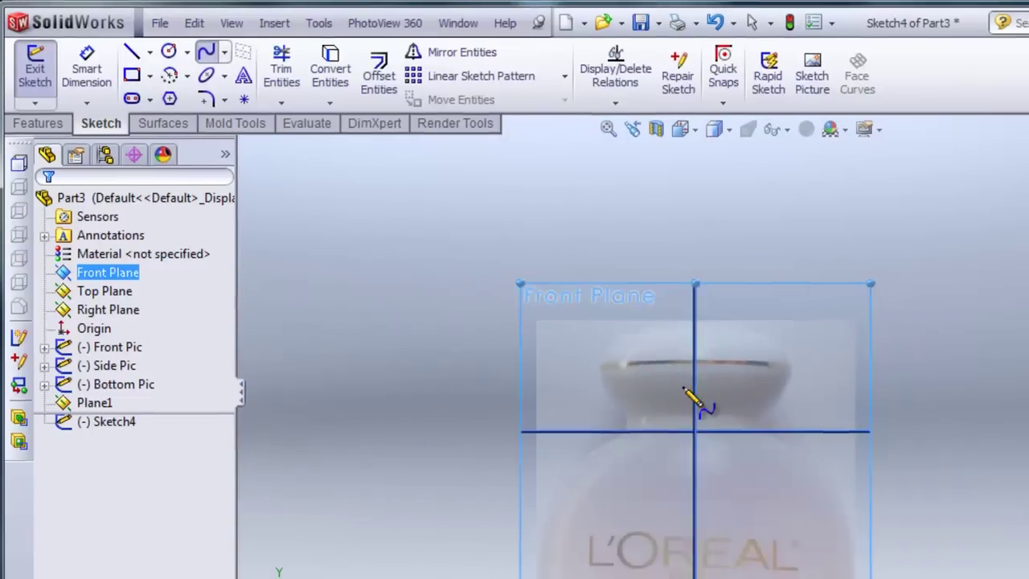
scroll(683, 386, "down", 6)
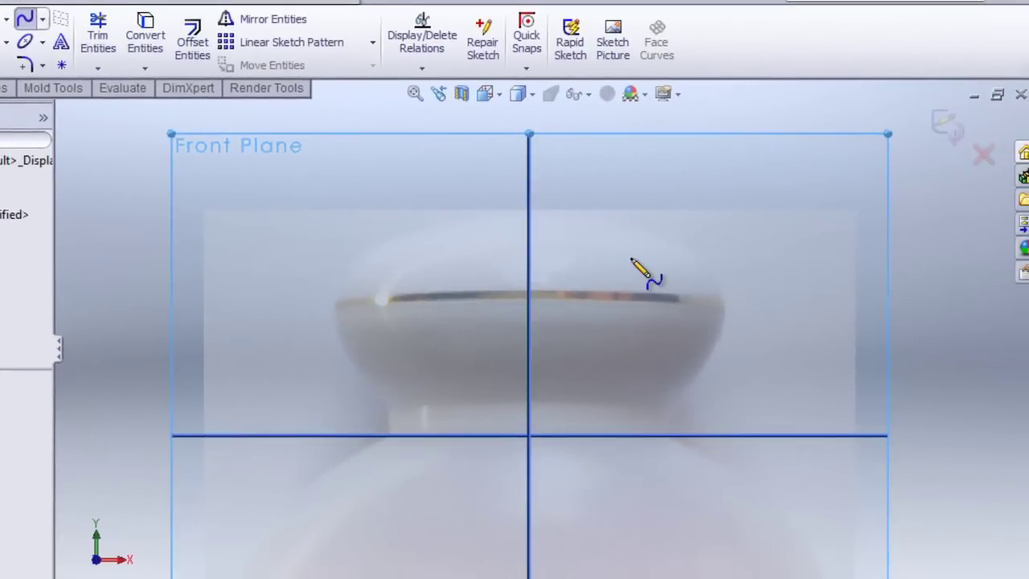
left_click(529, 211)
double_click(665, 408)
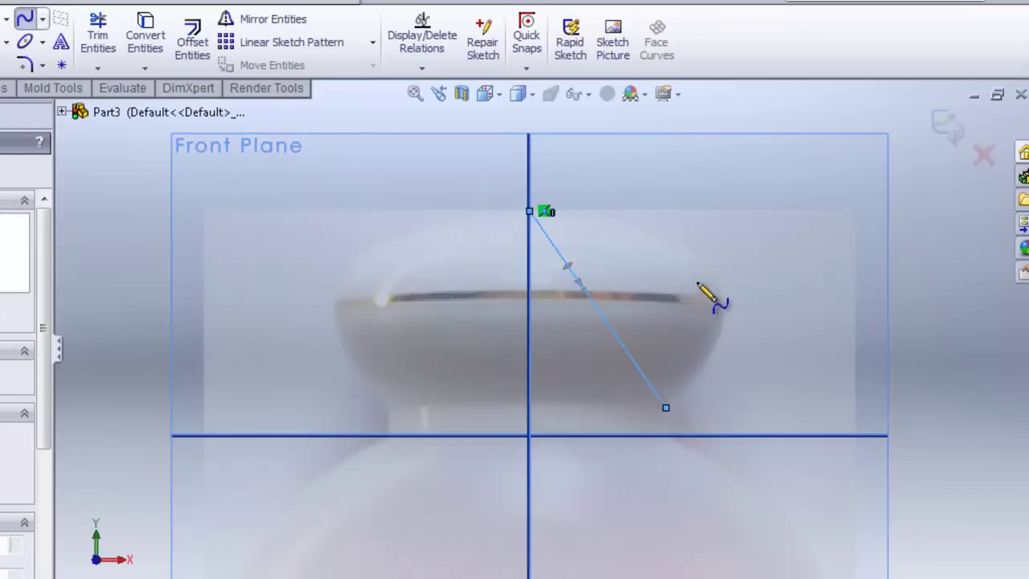
right_click(697, 285)
left_click(716, 291)
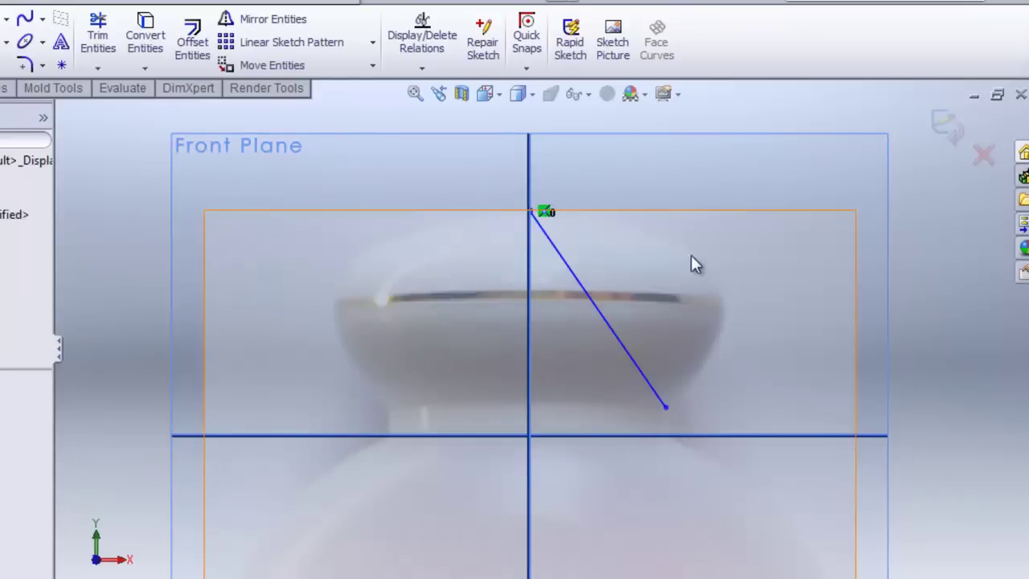
Shape the spline with its end handles to follow the cap's outline, keeping the handle at the top centre horizontal.
left_click(568, 274)
mouse_move(568, 274)
left_mouse_down()
mouse_move(649, 228)
mouse_move(653, 237)
left_mouse_up()
left_click_drag(664, 384, 786, 306)
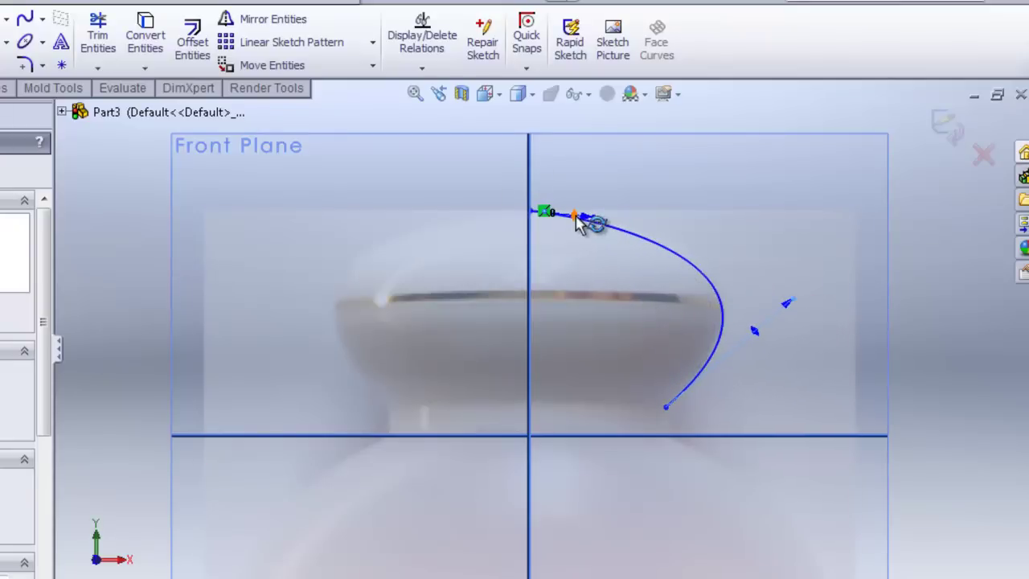
left_click_drag(595, 217, 633, 205)
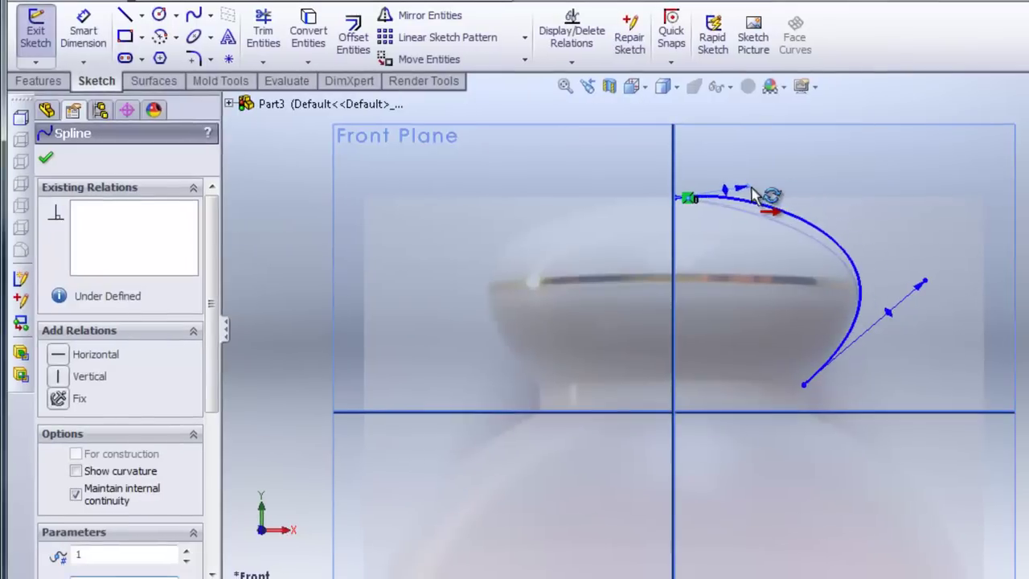
left_click_drag(775, 199, 769, 211)
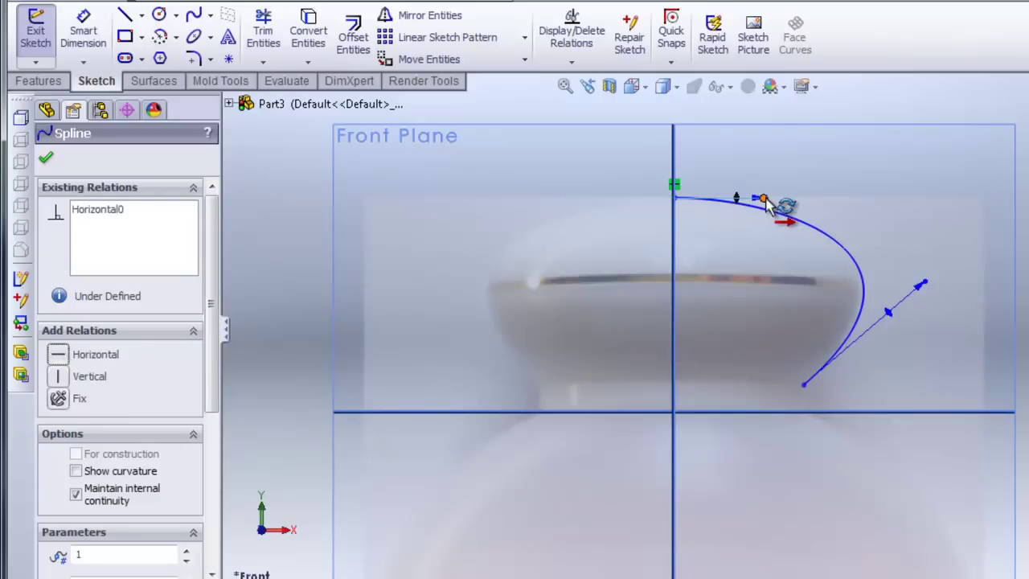
left_click_drag(760, 197, 756, 169)
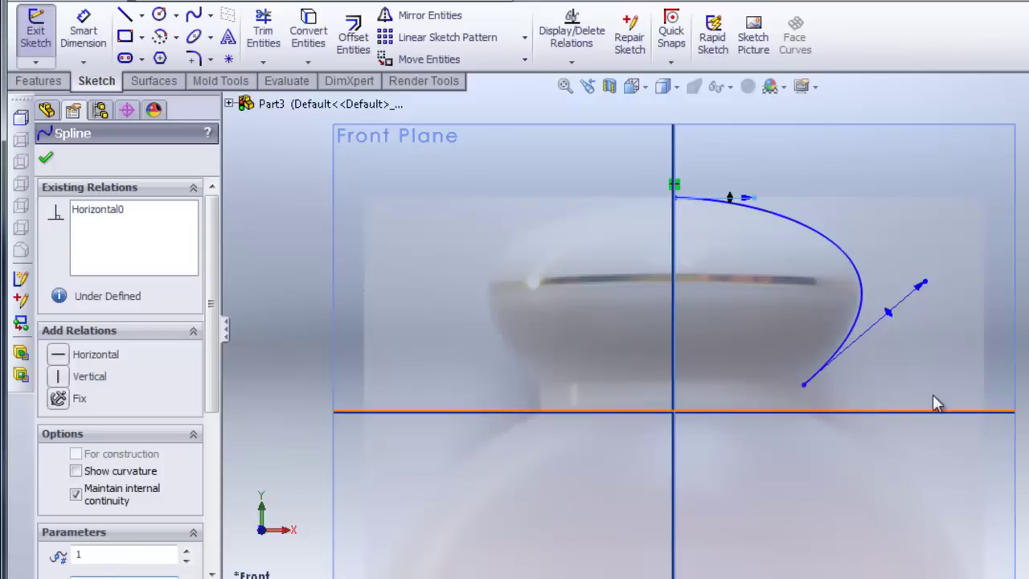
Close the cap profile with lines down to the neck plane, inward about 0.07 in, up, across about 0.50 in to the centre, and up to the spline.
left_click(125, 17)
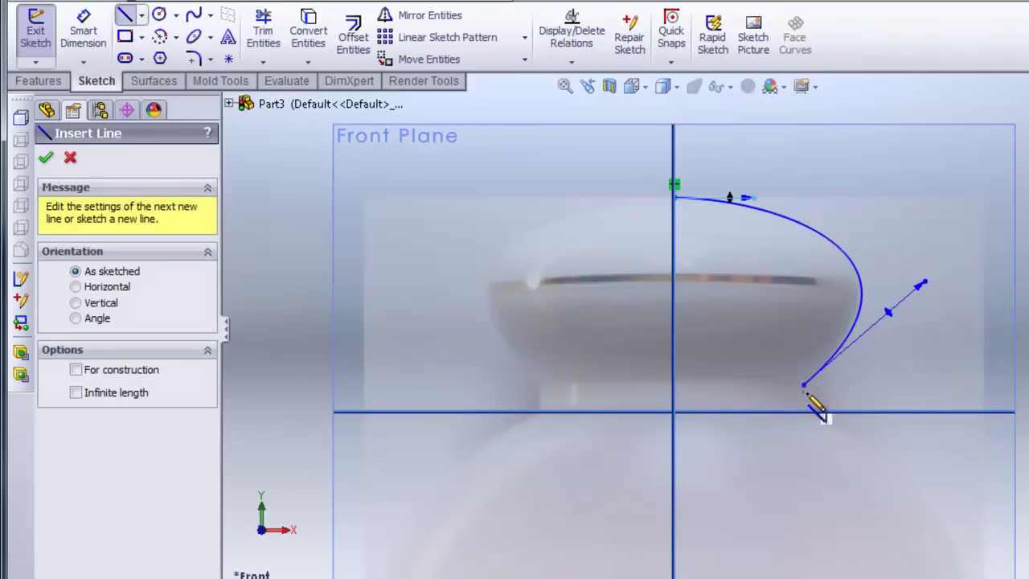
left_click(803, 385)
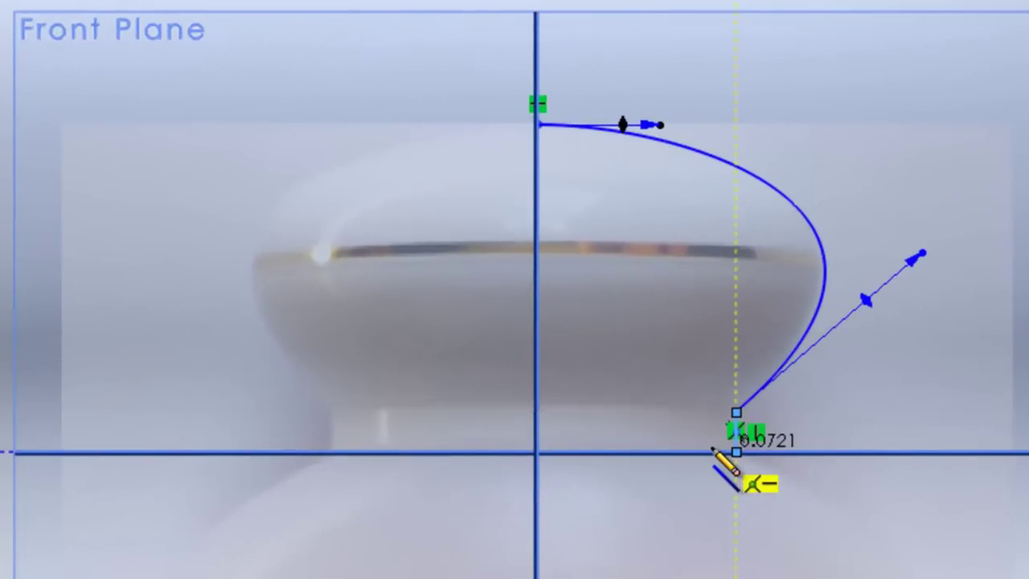
left_click(711, 451)
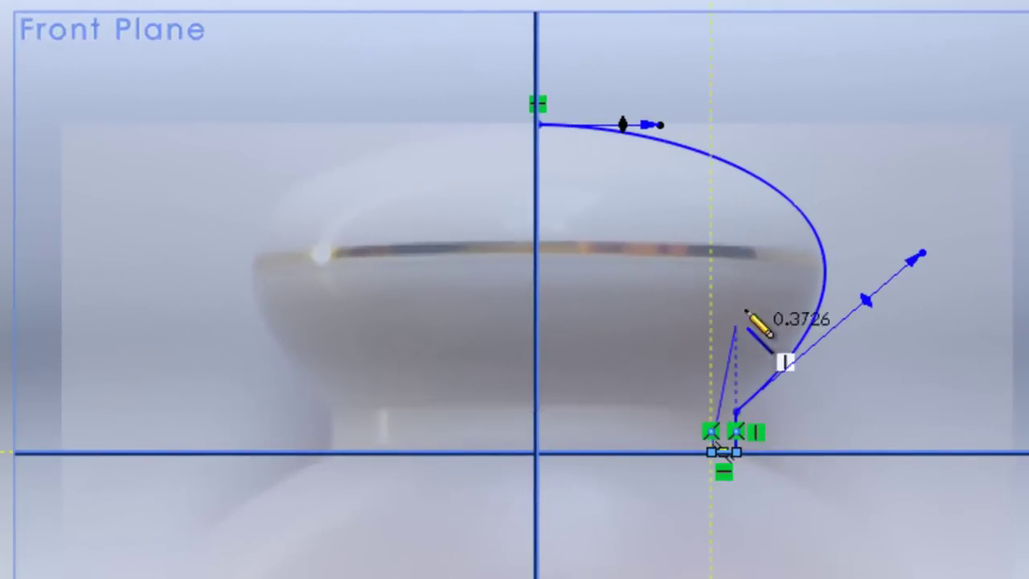
left_click(710, 225)
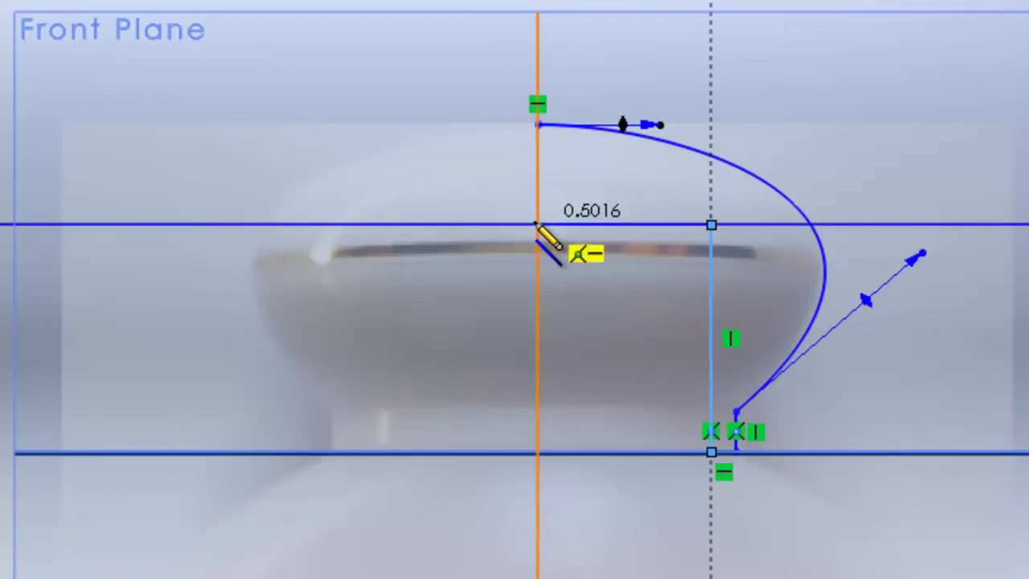
left_click(537, 225)
double_click(537, 173)
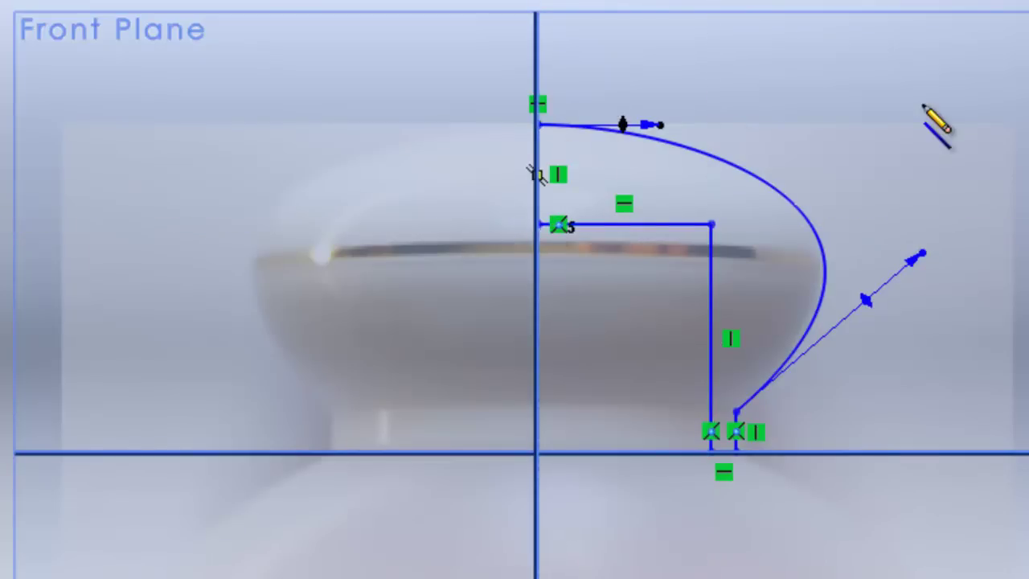
right_click(954, 127)
left_click(956, 127)
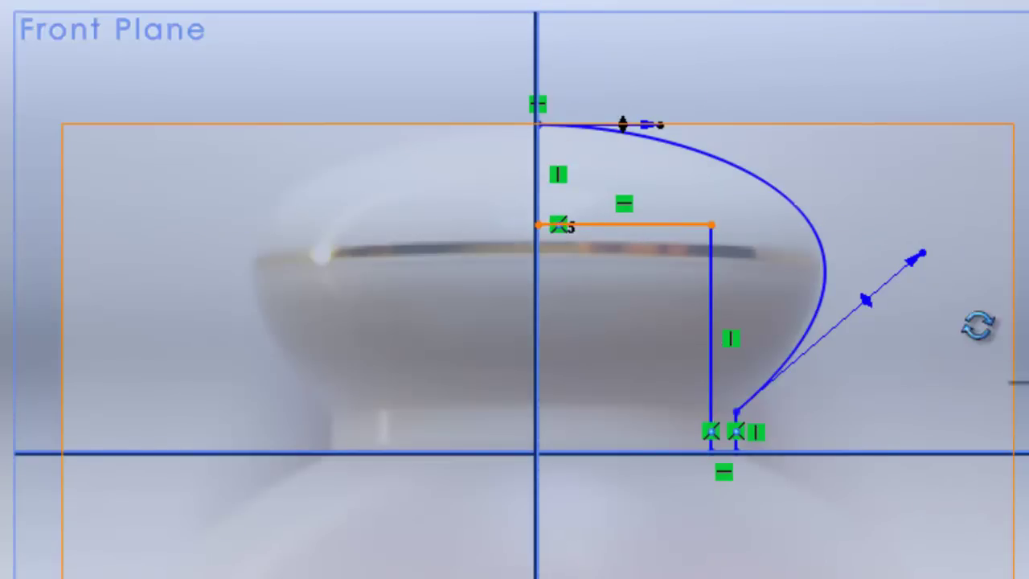
Revolve the cap profile around its short vertical line on the bottle's centre axis, with a Blind angle of 90 degrees.
middle_click_drag(979, 325, 936, 401)
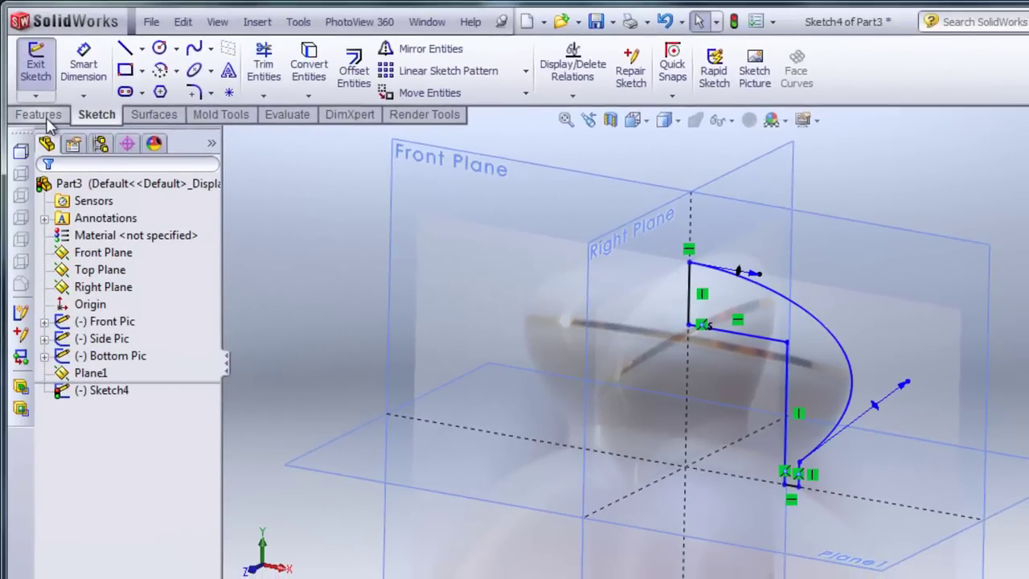
left_click(38, 114)
left_click(99, 71)
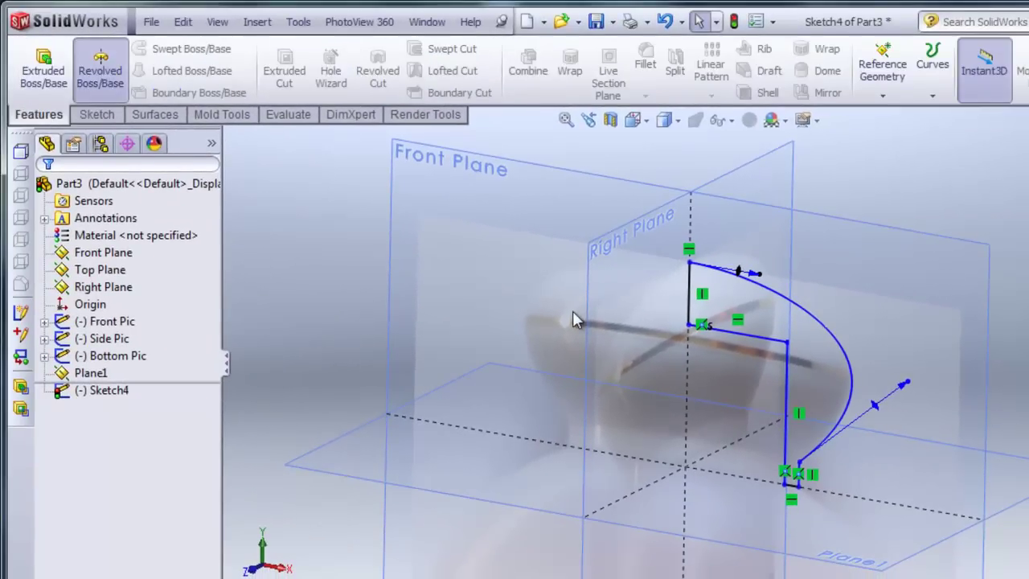
left_click(689, 297)
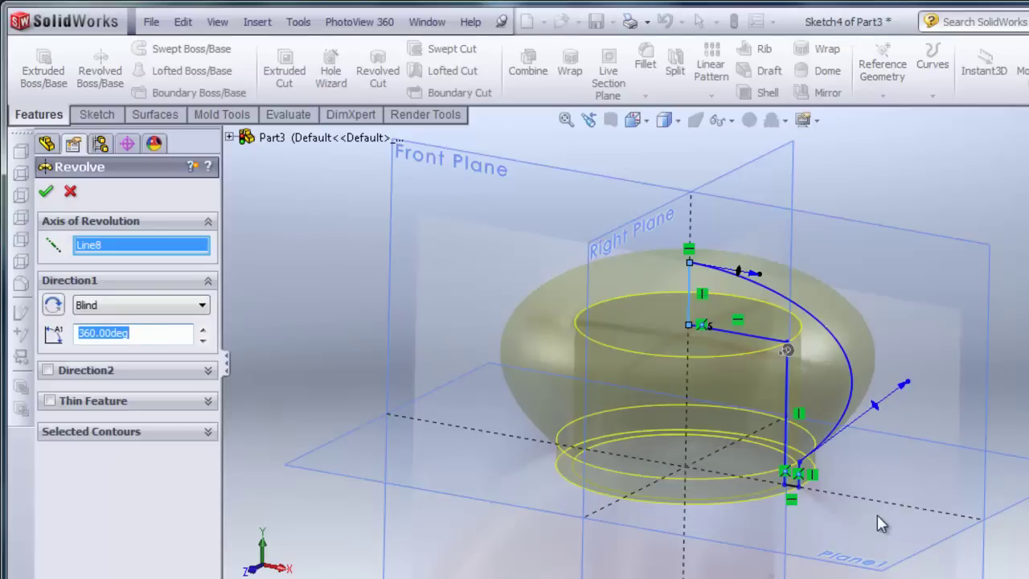
middle_click_drag(876, 516, 883, 543)
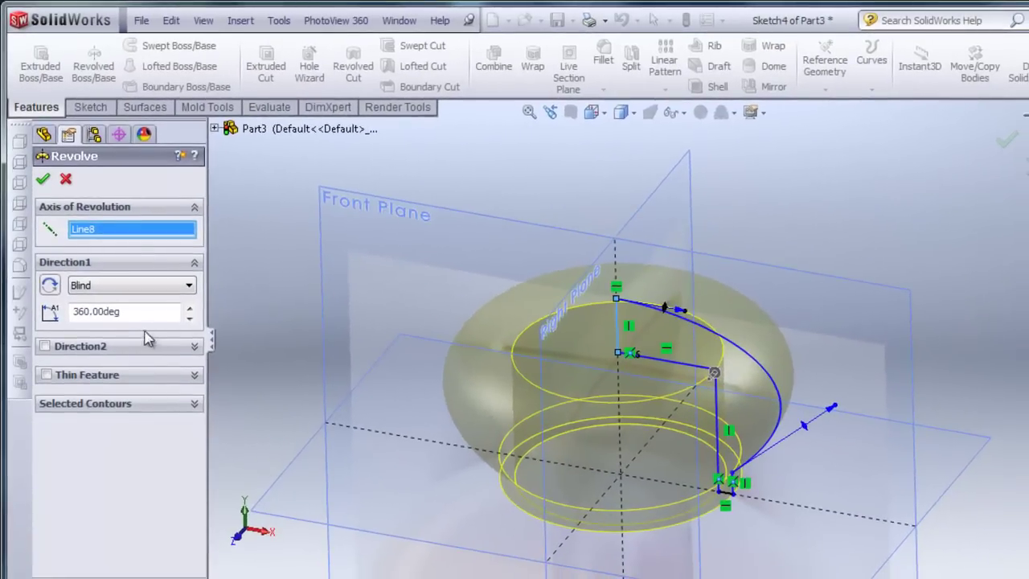
type("90")
key("Return")
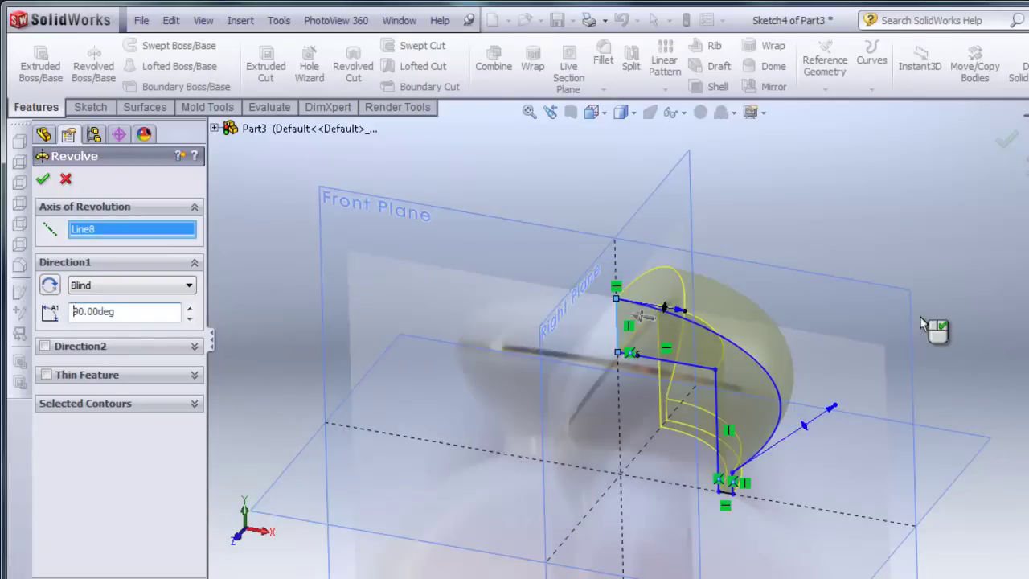
Reverse the revolve direction so the quarter cap extends in front of the Front Plane, and create the feature.
mouse_move(888, 433)
middle_mouse_down()
mouse_move(900, 345)
mouse_move(872, 349)
mouse_move(892, 345)
mouse_move(791, 293)
mouse_move(826, 280)
mouse_move(617, 402)
mouse_move(794, 319)
mouse_move(737, 313)
mouse_move(539, 367)
middle_mouse_up()
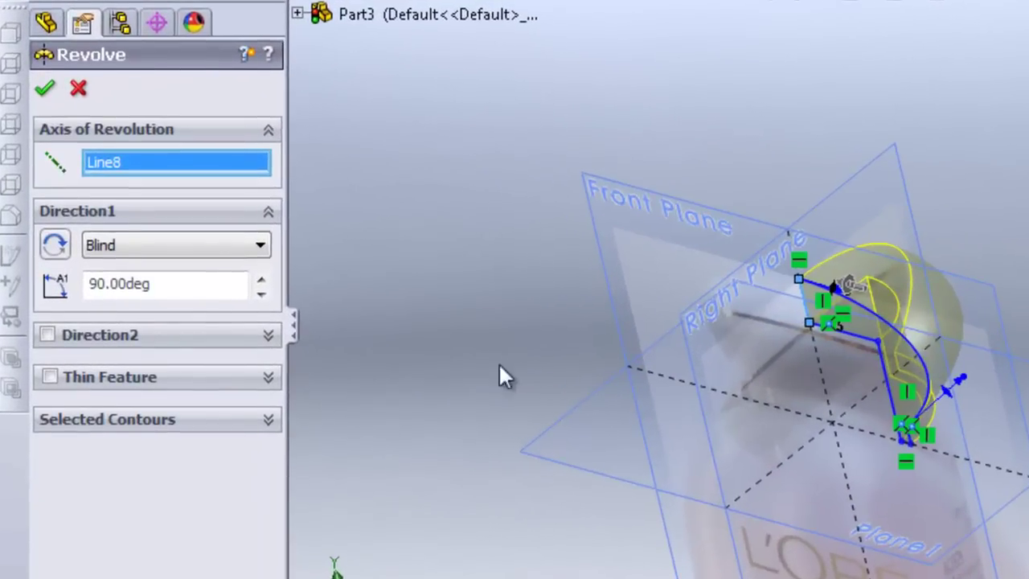
left_click(54, 244)
left_click(55, 243)
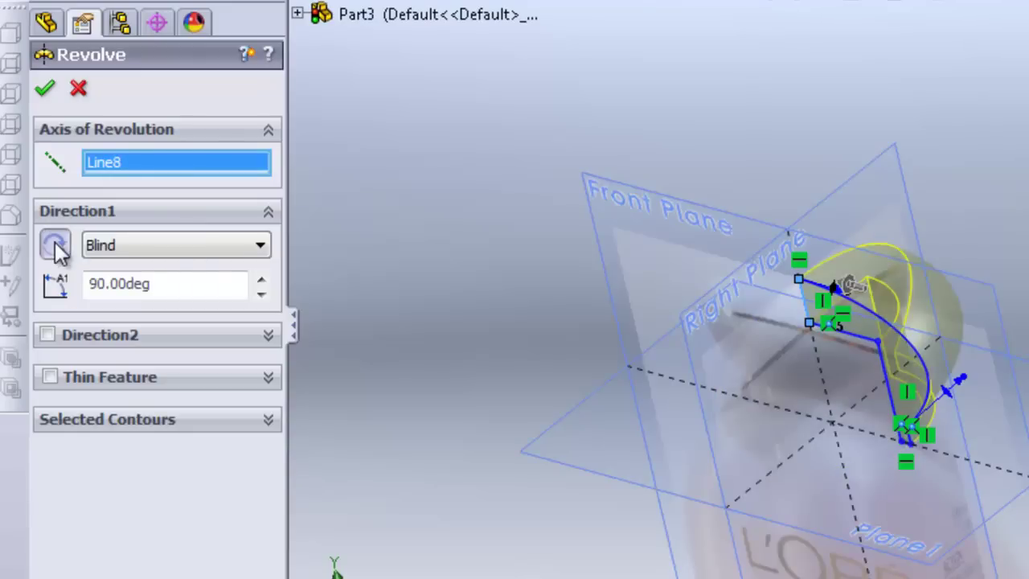
left_click(55, 244)
left_click(55, 243)
left_click(55, 244)
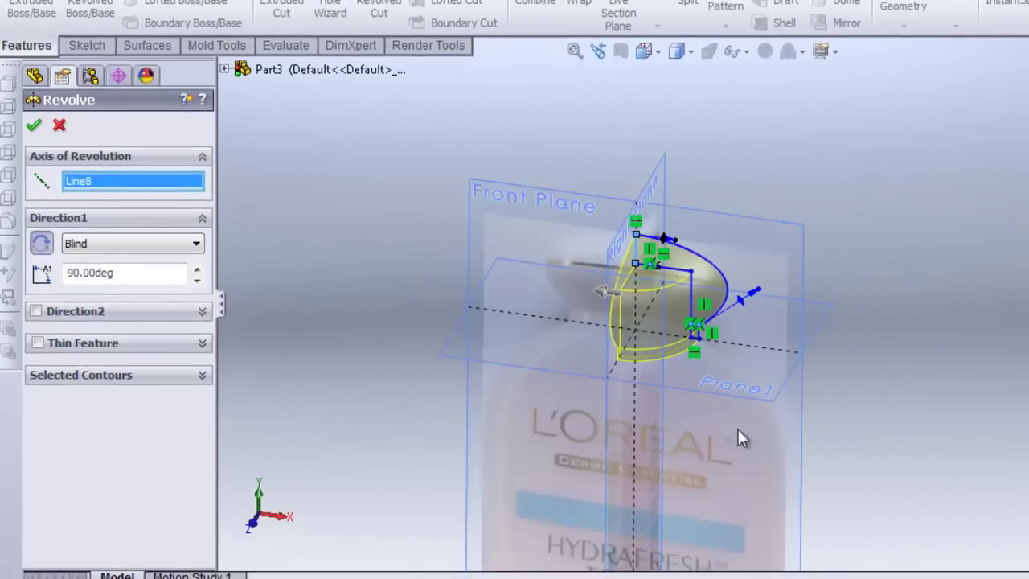
scroll(638, 464, "down", 2)
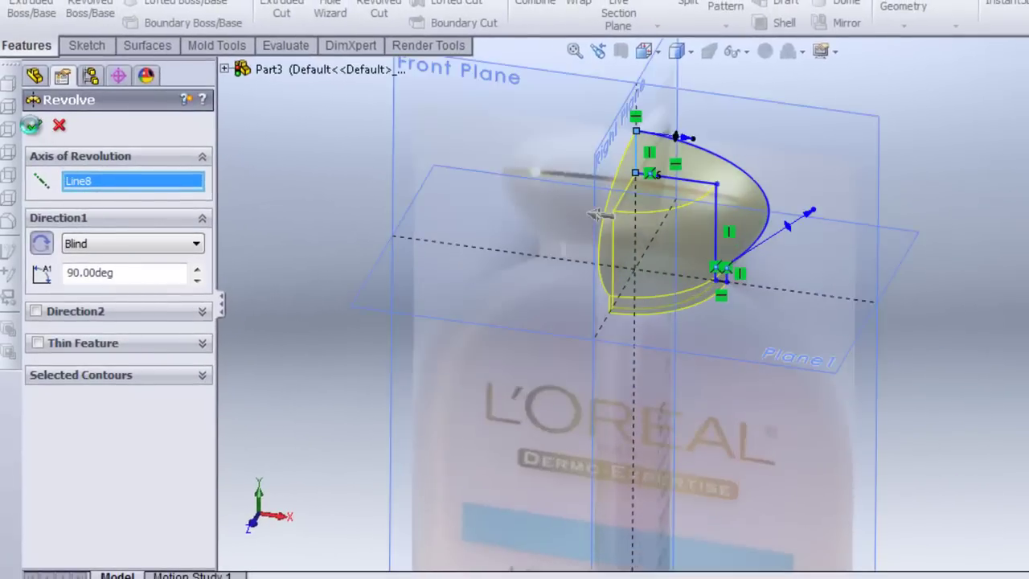
left_click(31, 124)
In the front view, sketch a two-point spline on the Front Plane from the neck plane at the cap's outer edge down to the Top Plane.
middle_click_drag(919, 232, 956, 197)
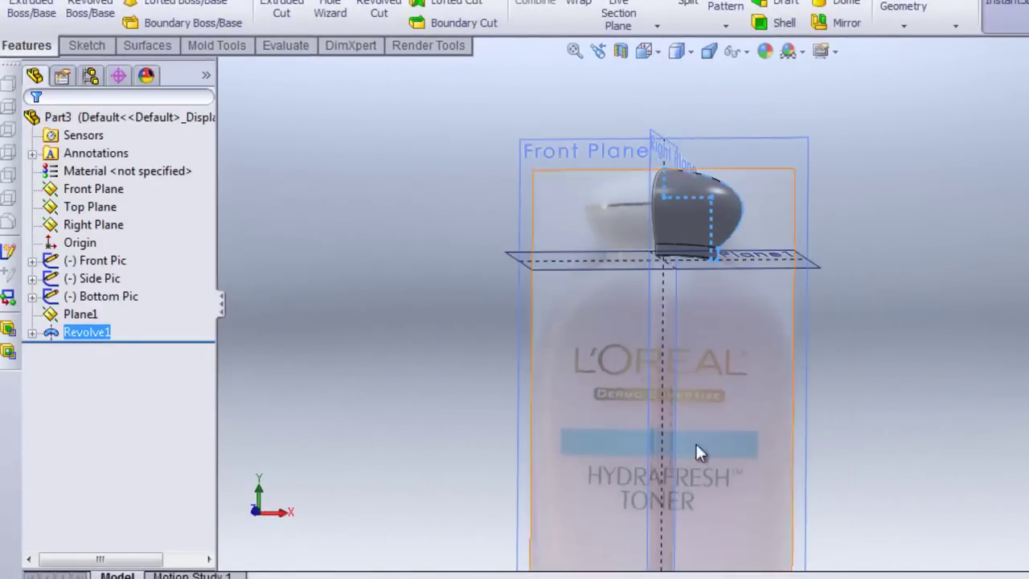
scroll(707, 421, "up", 3)
scroll(788, 401, "up", 2)
key("f")
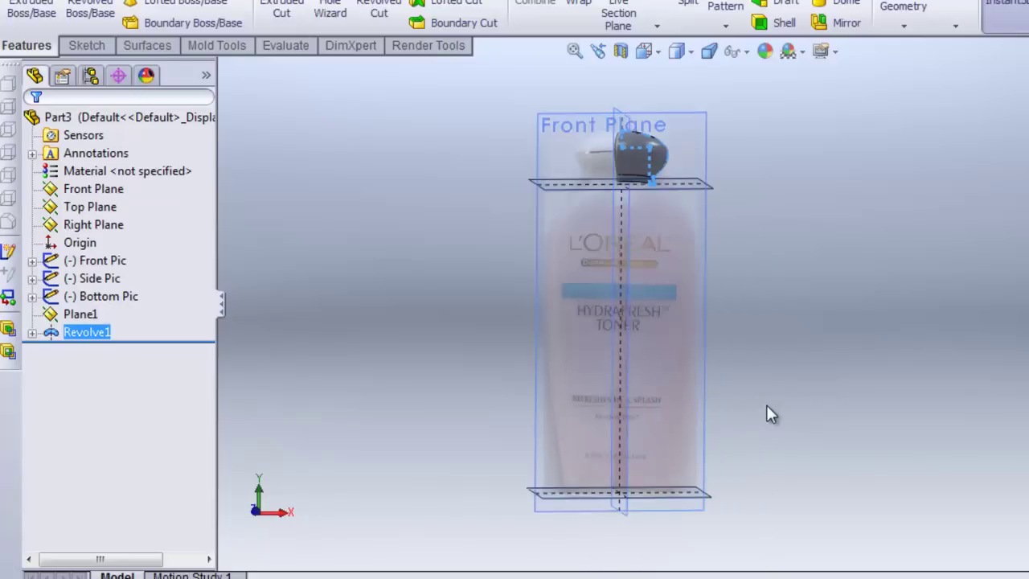
left_click(651, 56)
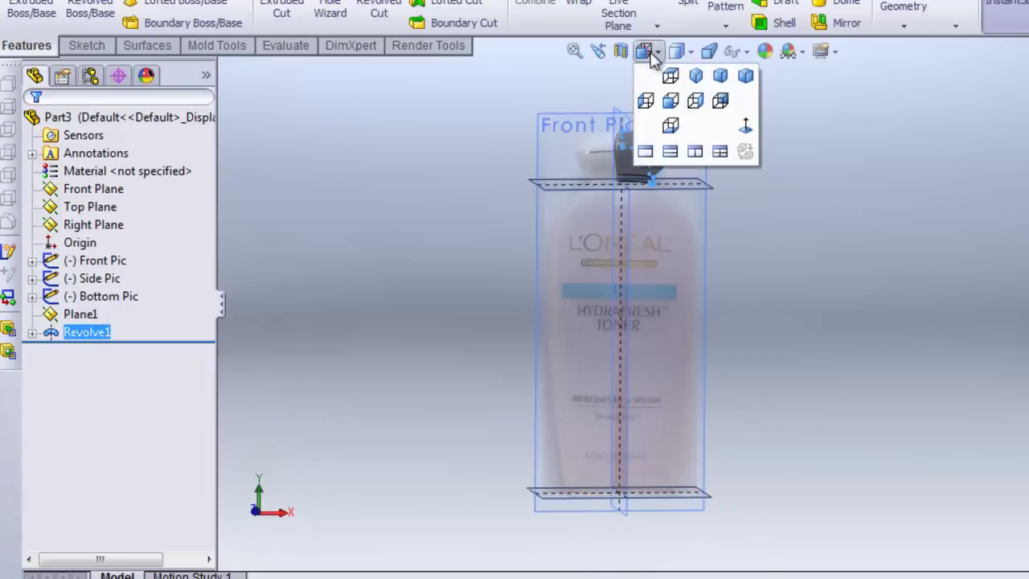
left_click(674, 103)
left_click(619, 100)
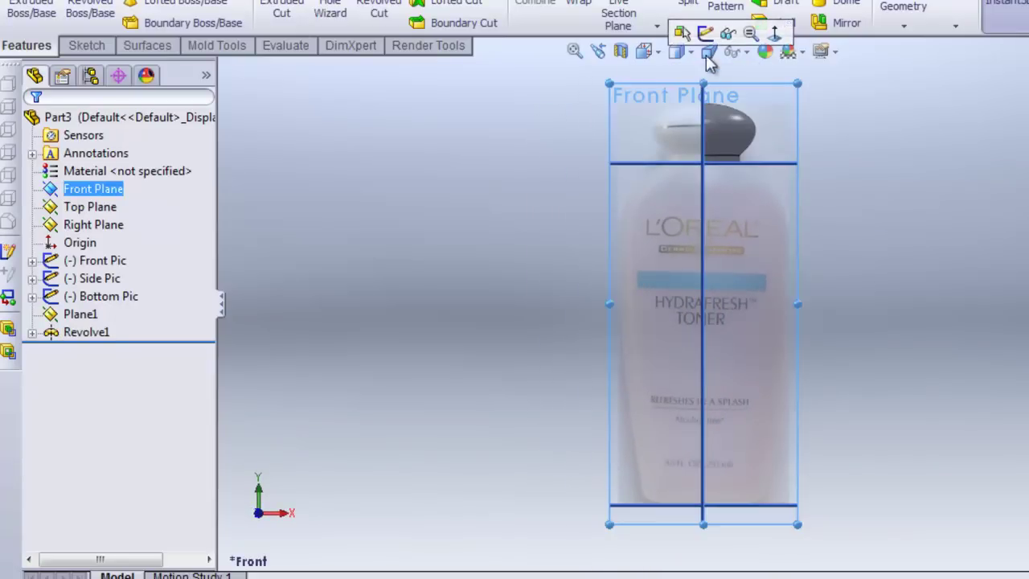
left_click(709, 36)
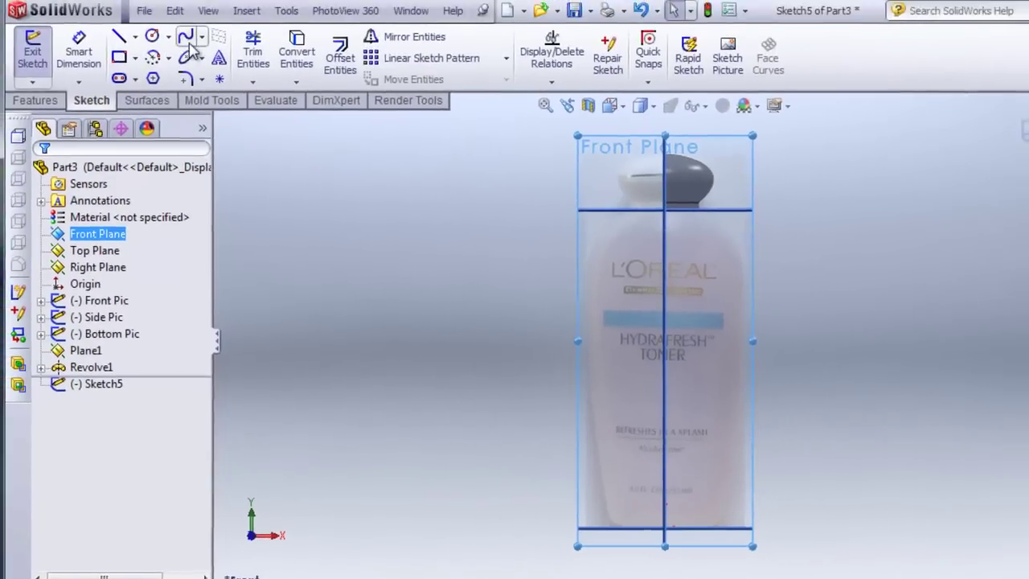
left_click(189, 41)
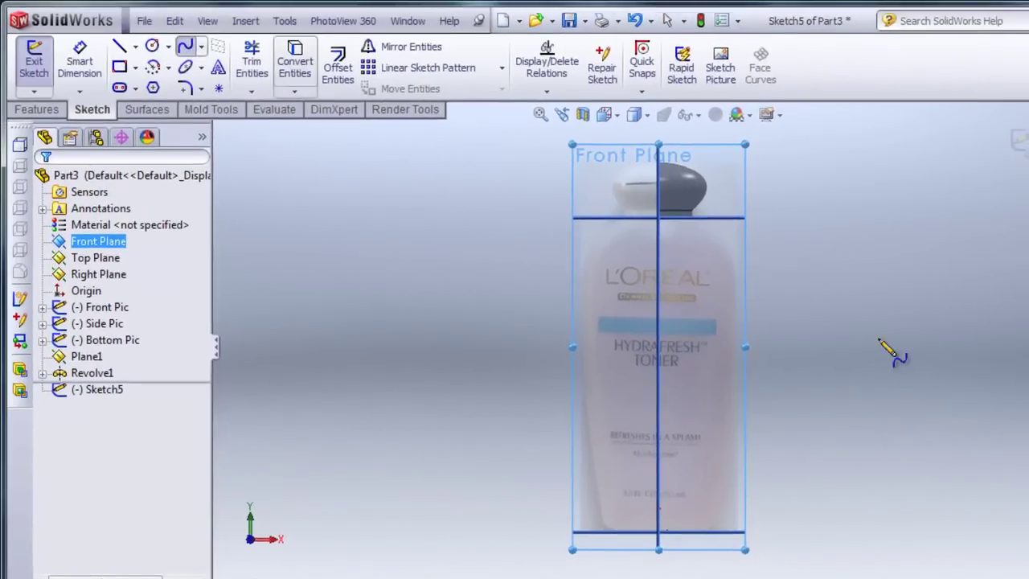
left_click(695, 216)
double_click(716, 532)
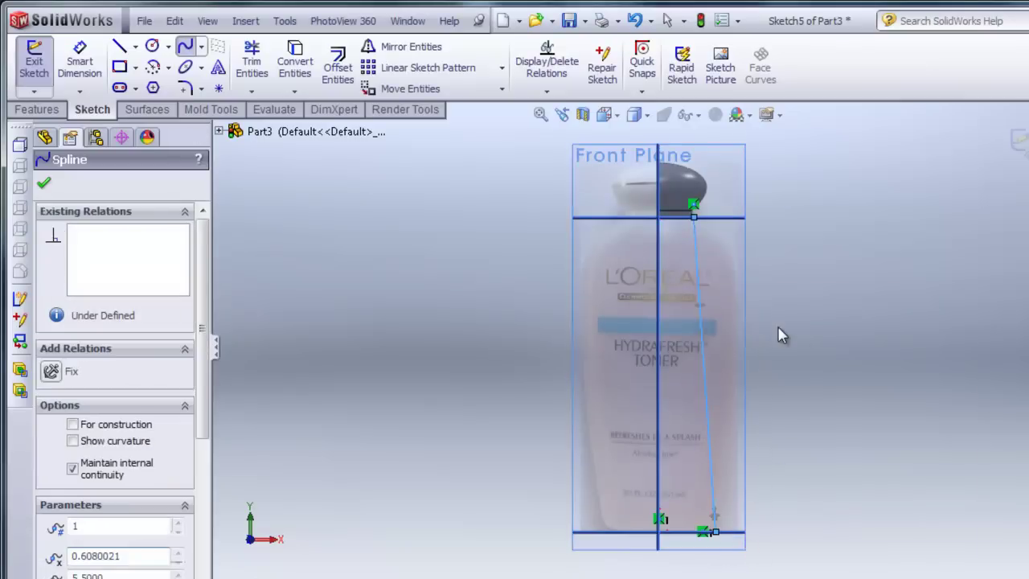
right_click(778, 328)
left_click(789, 336)
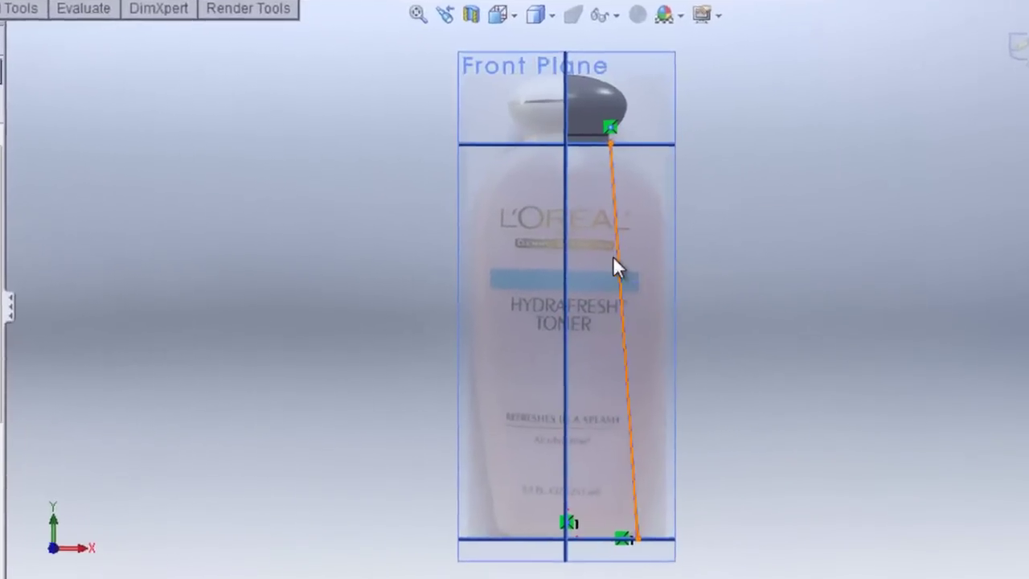
Shape the Front Plane spline with its end tangent handles so it follows the bottle's side outline in the front picture.
left_click(615, 256)
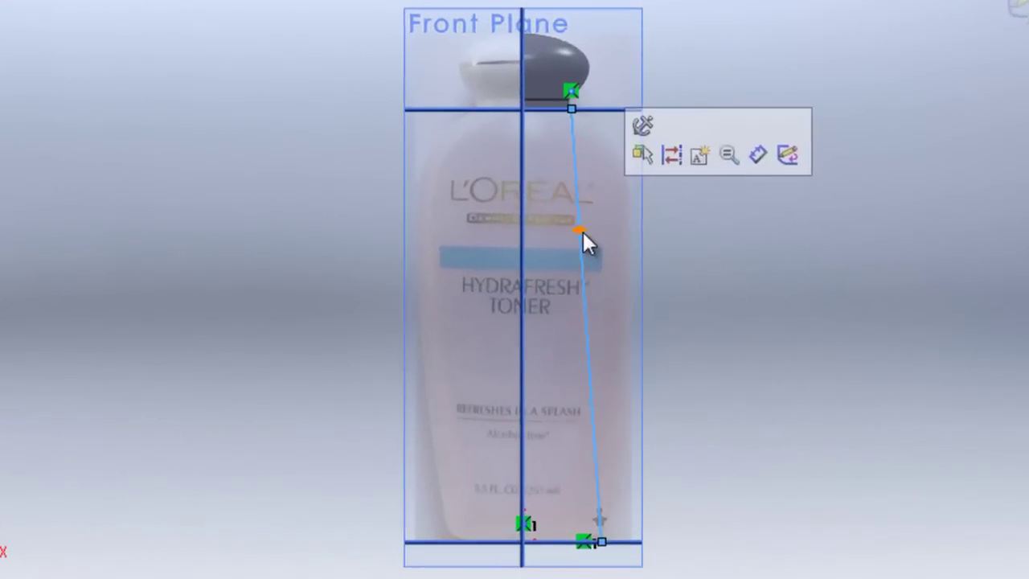
left_click_drag(621, 256, 673, 186)
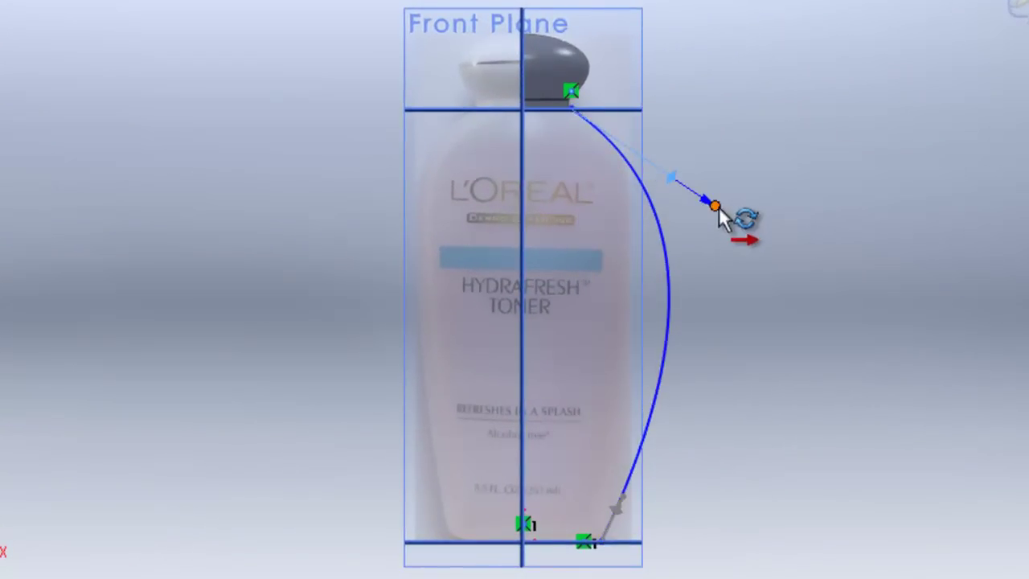
left_click_drag(720, 216, 663, 125)
left_click_drag(615, 480, 639, 312)
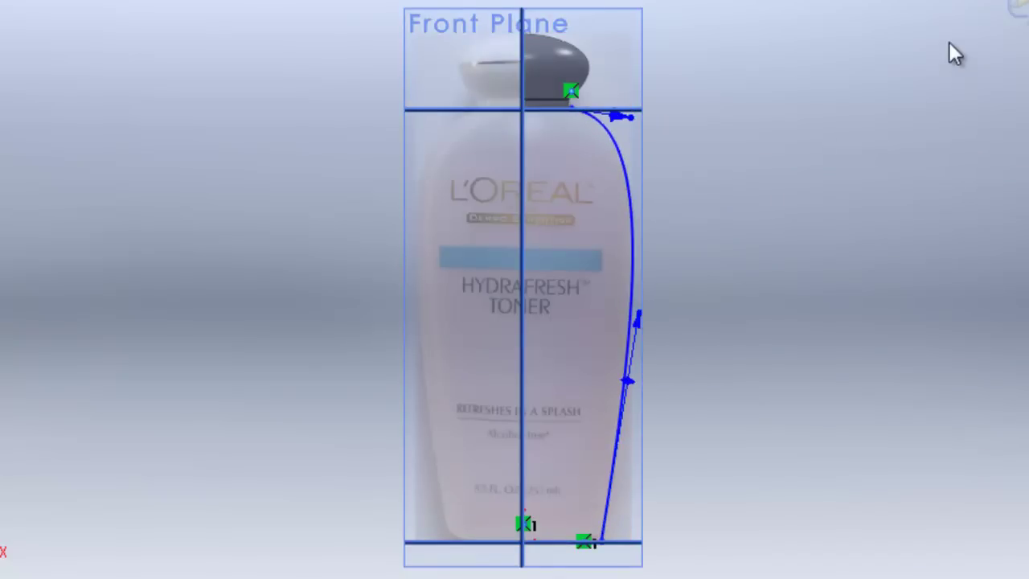
Add a Pierce relation between the spline's upper endpoint and the cap's lower curved edge, and exit the sketch.
middle_click_drag(790, 130, 750, 219)
scroll(543, 112, "down", 8)
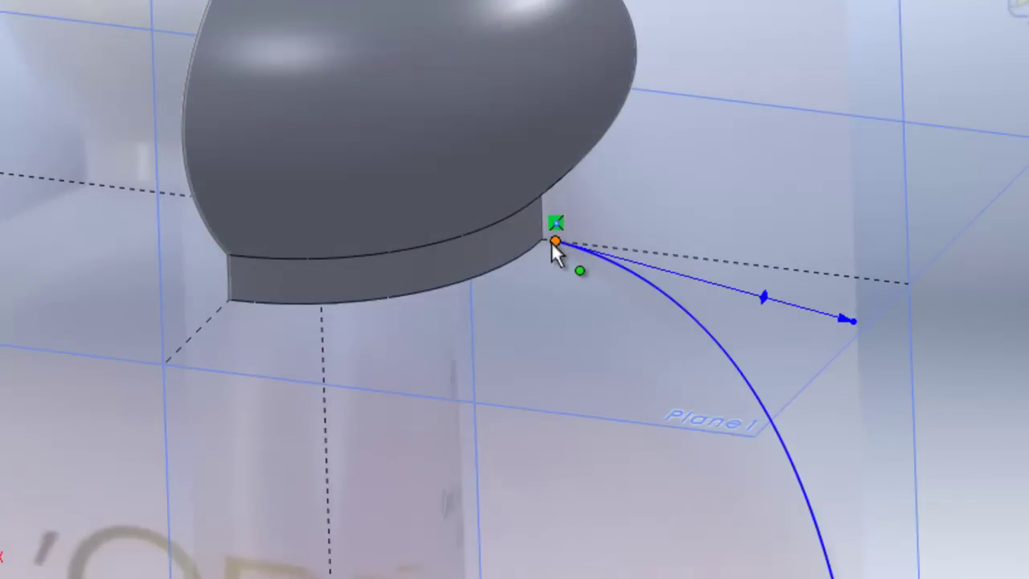
left_click(553, 243)
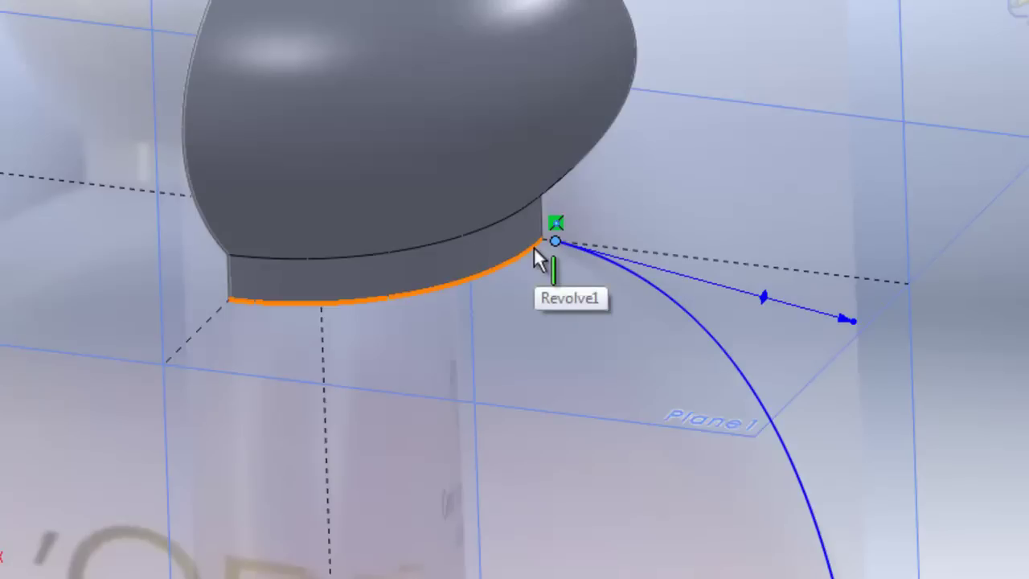
left_click(533, 247)
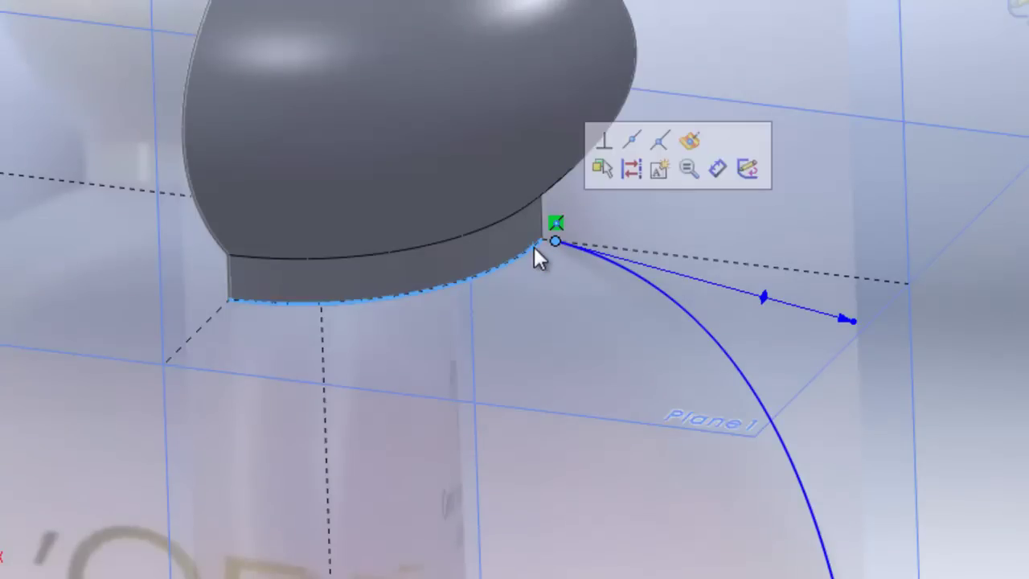
left_click(690, 143)
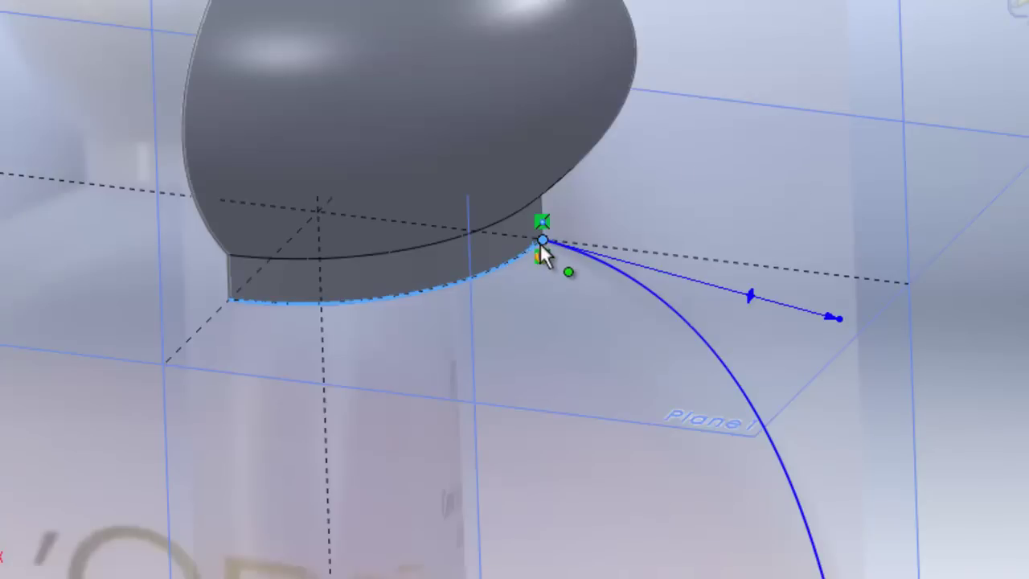
left_click(516, 253)
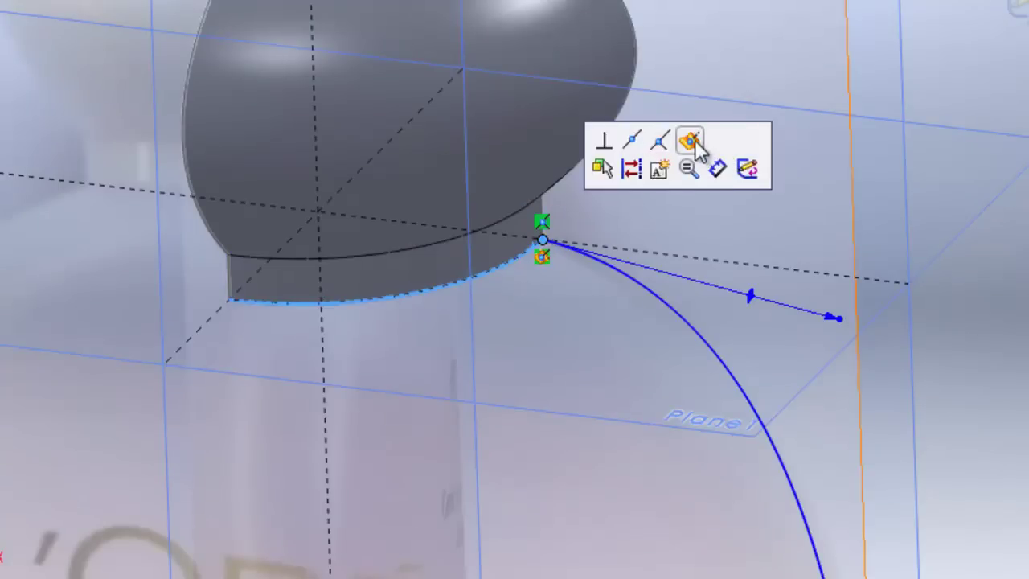
scroll(595, 441, "up", 3)
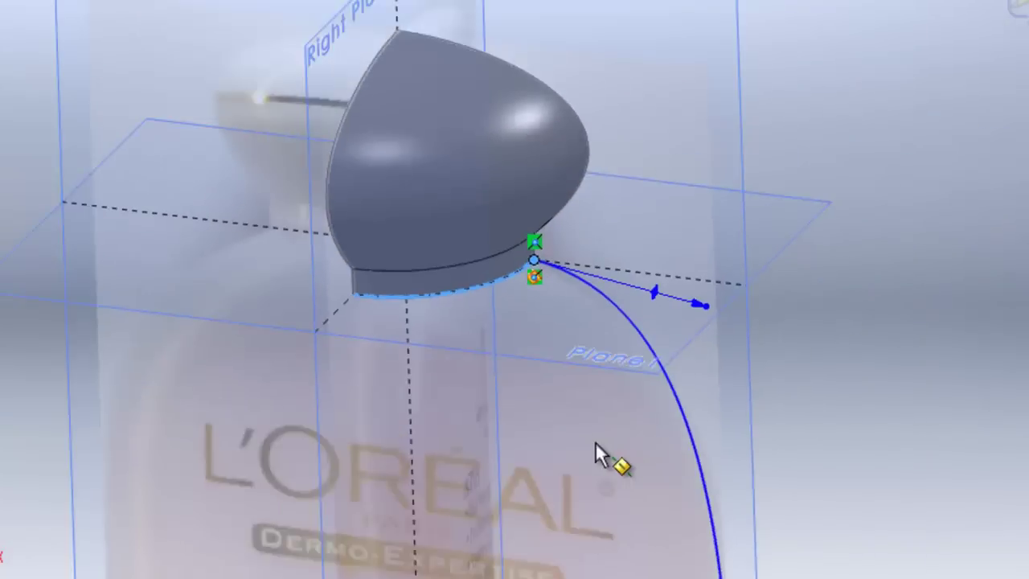
scroll(574, 350, "down", 5)
scroll(538, 318, "up", 3)
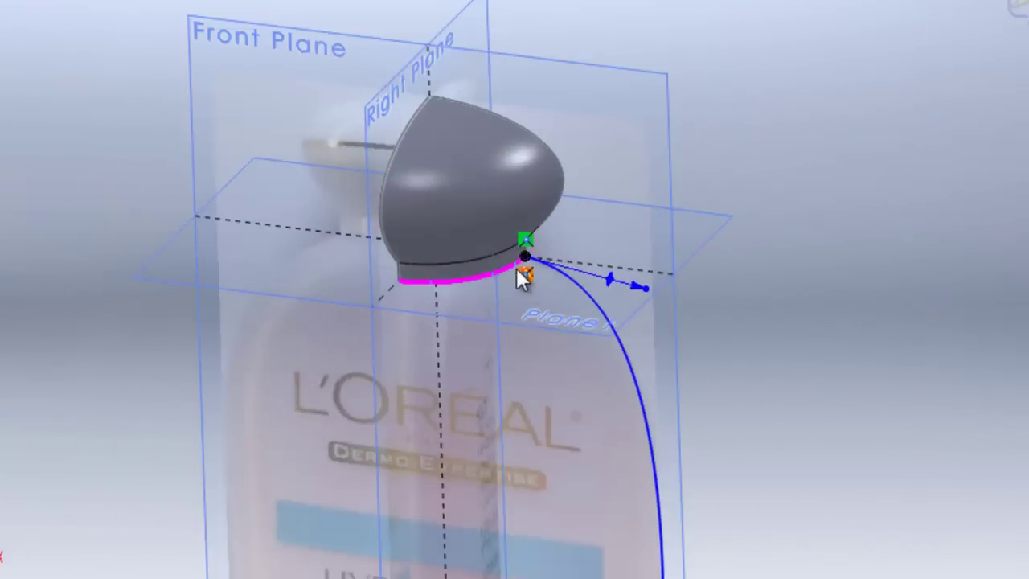
scroll(518, 274, "up", 5)
scroll(499, 540, "down", 2)
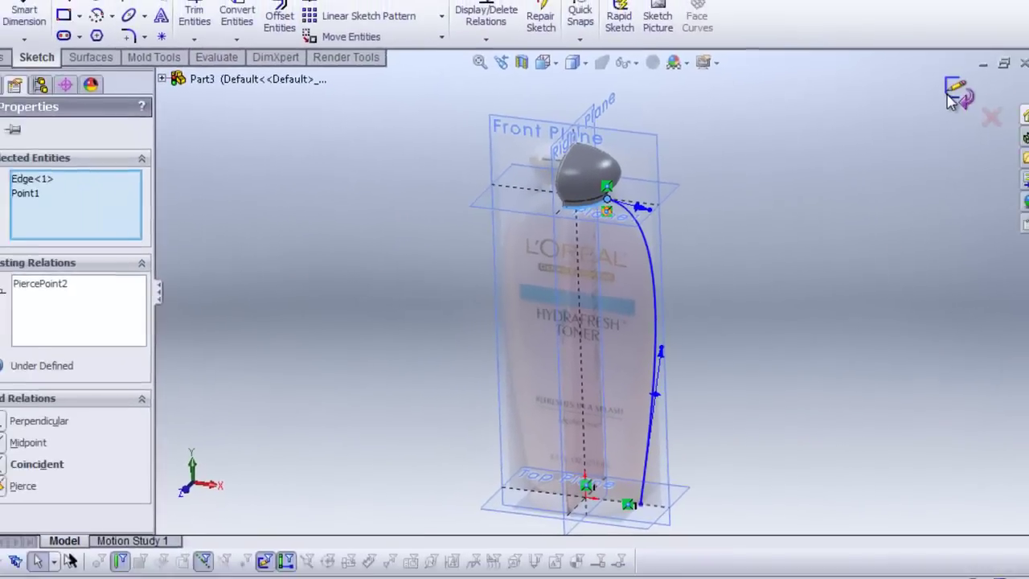
left_click(953, 93)
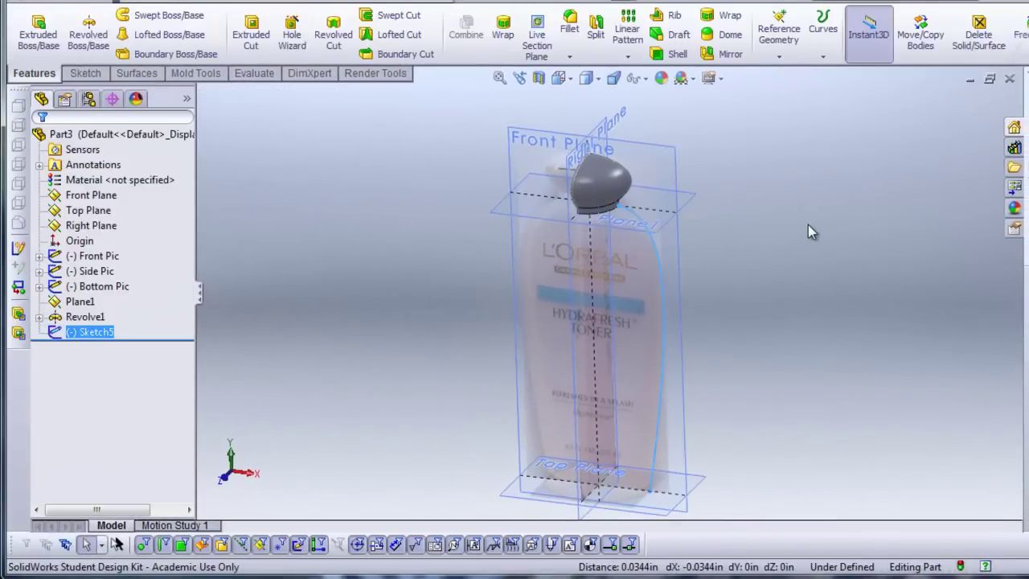
On the Right Plane, sketch a two-point spline about 5.51 in long from the cap's lower front corner down to the Top Plane.
middle_click_drag(808, 225, 666, 114)
left_click(597, 128)
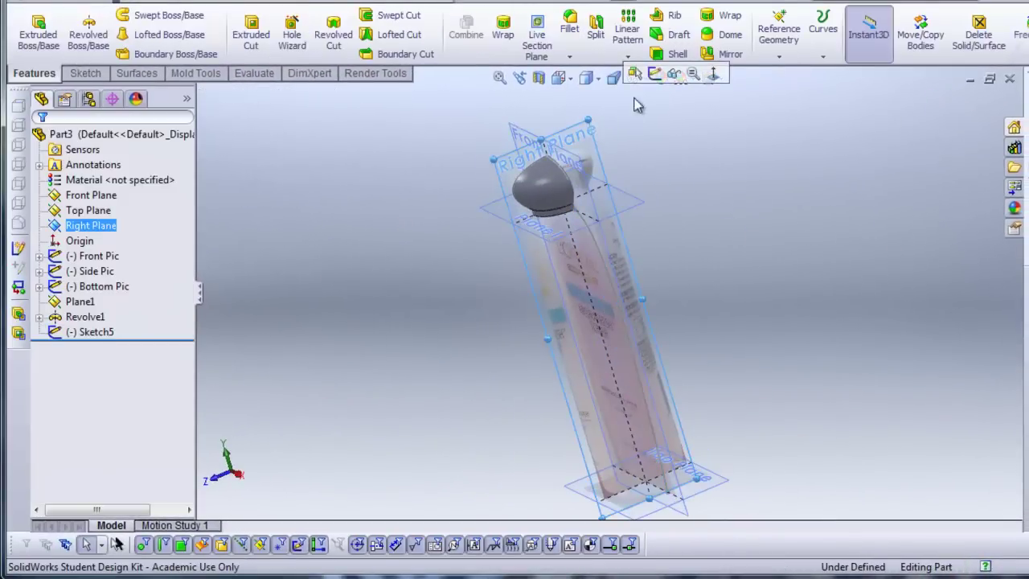
left_click(655, 73)
left_click(171, 18)
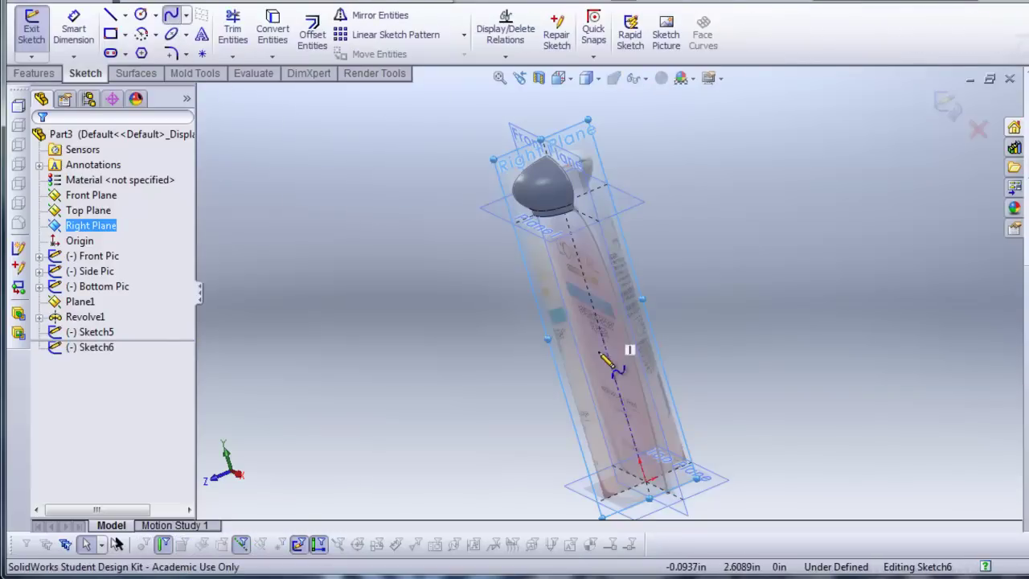
scroll(549, 234, "down", 2)
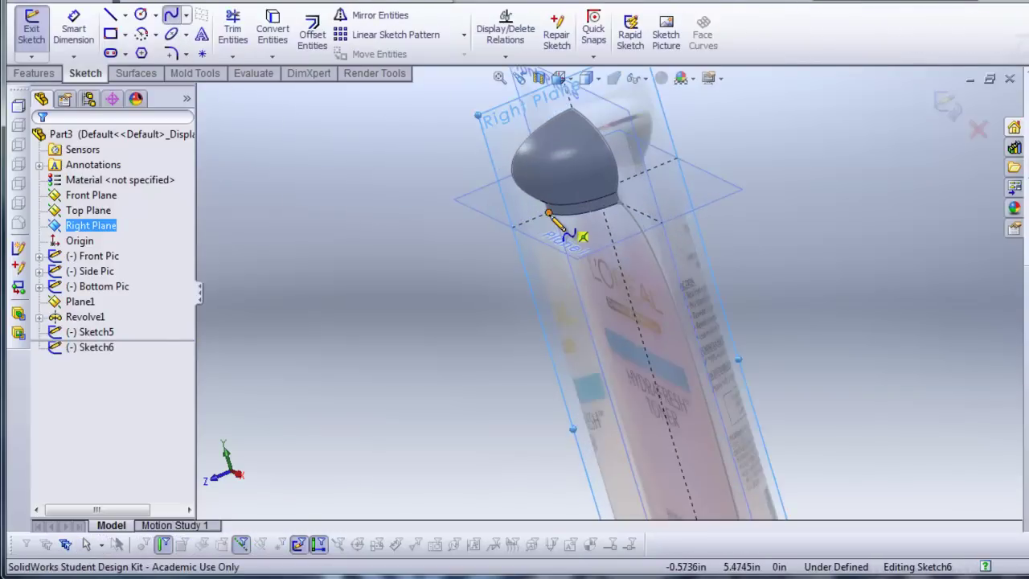
left_click(549, 212)
scroll(659, 466, "up", 2)
scroll(599, 370, "down", 3)
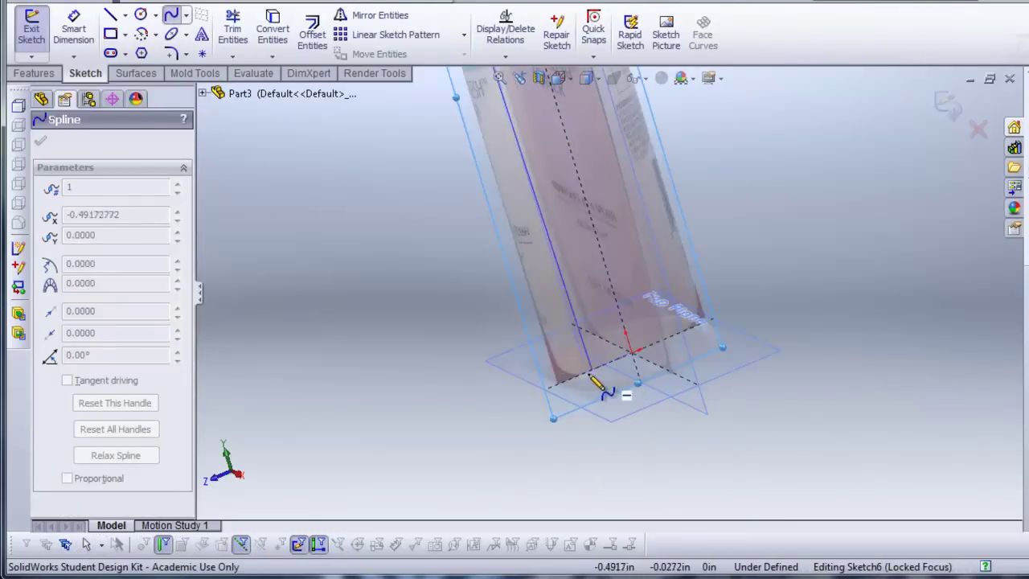
middle_click_drag(471, 422, 459, 413)
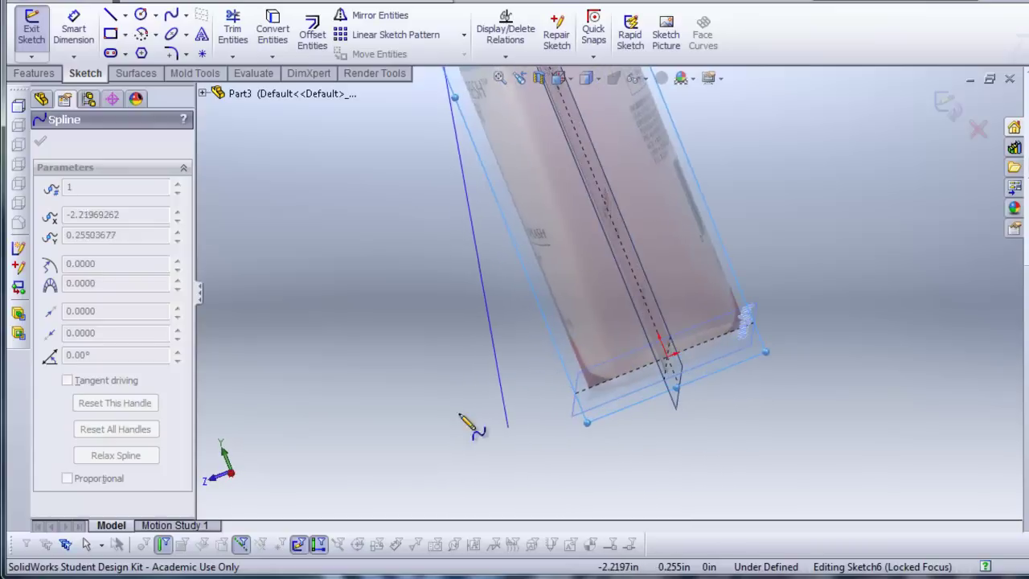
right_click(732, 148)
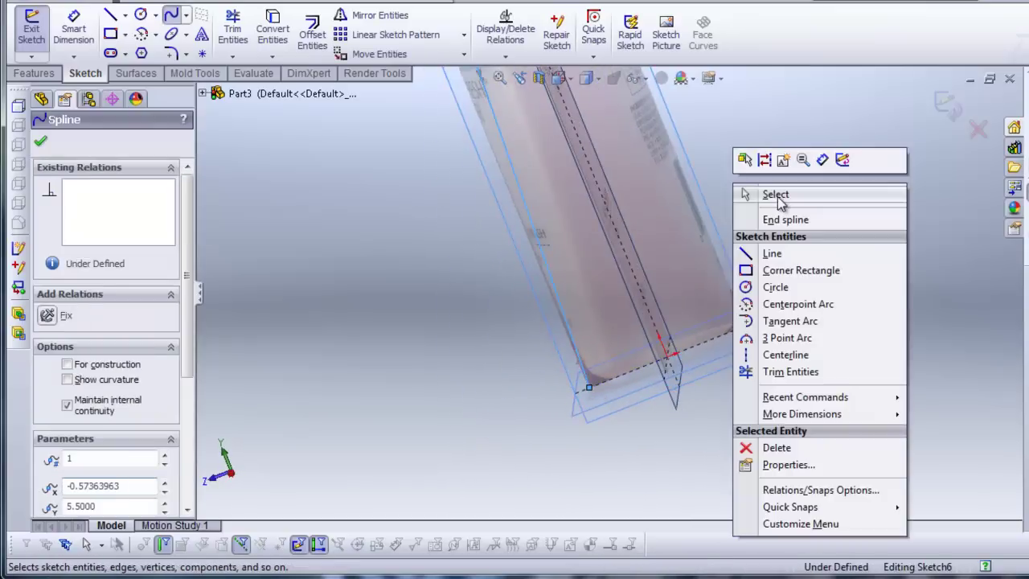
left_click(751, 195)
In the right view, shape the spline with its tangent handles to follow the bottle outline in the side picture, and exit the sketch.
middle_click_drag(741, 226, 839, 317)
scroll(711, 350, "up", 5)
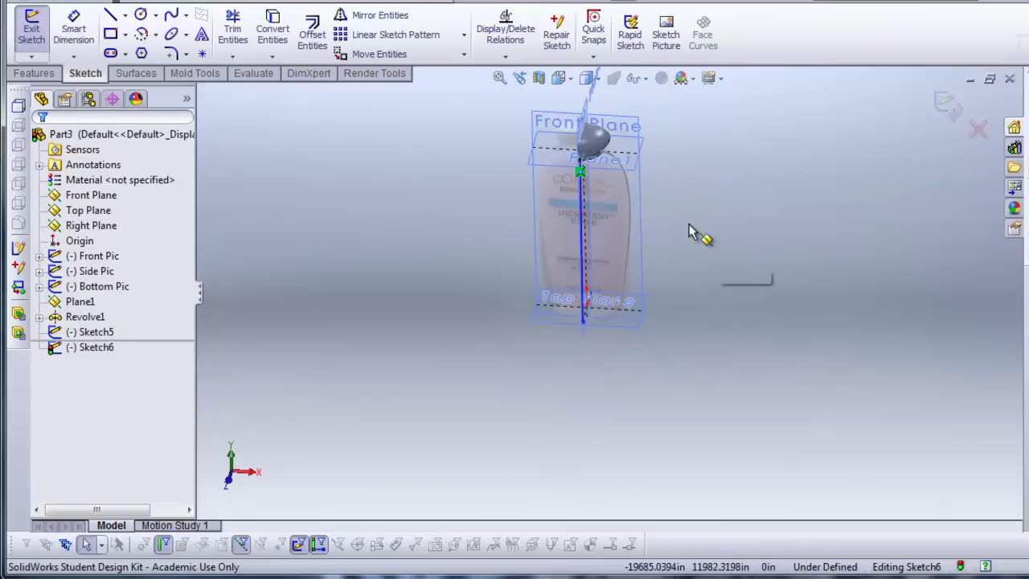
middle_click_drag(670, 223, 622, 120)
left_click(586, 77)
left_click(615, 120)
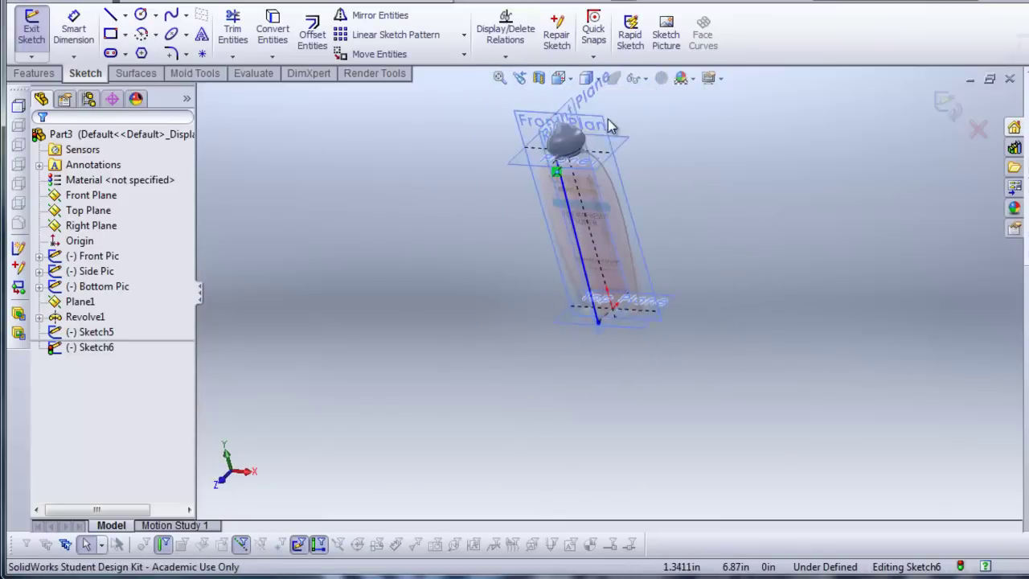
scroll(580, 205, "down", 2)
left_click(578, 211)
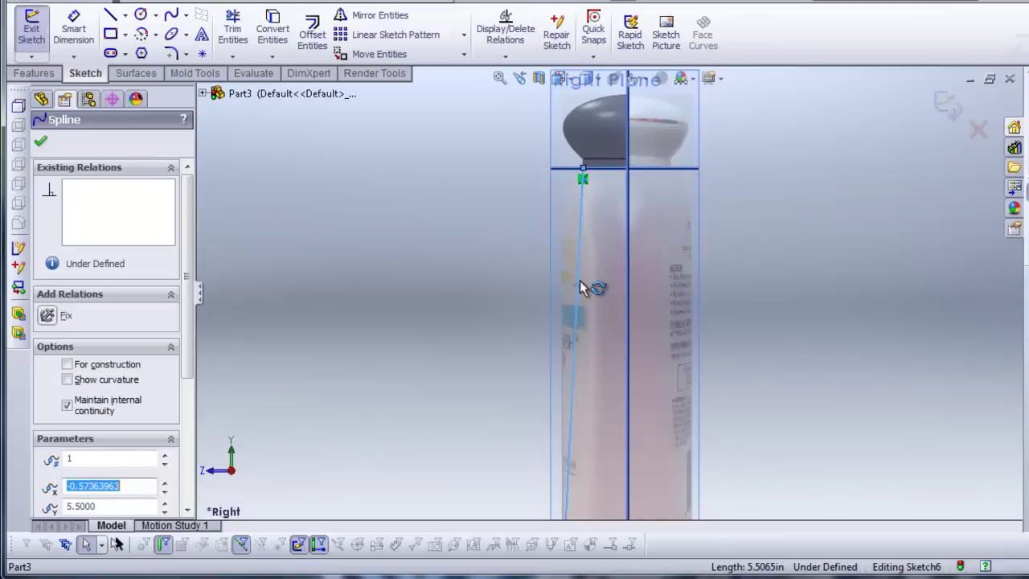
left_click_drag(547, 243, 560, 193)
scroll(608, 474, "up", 2)
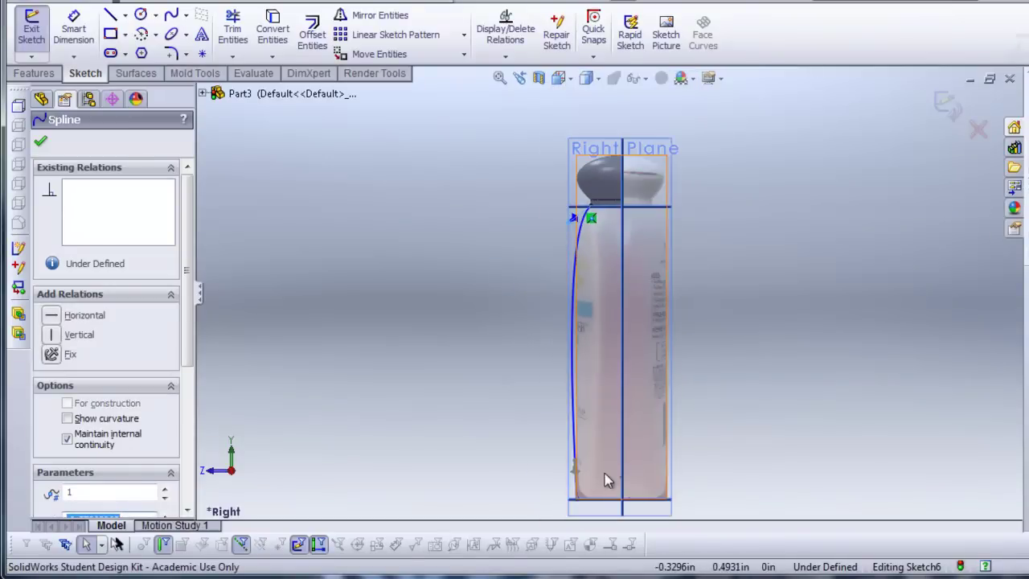
left_click_drag(573, 461, 570, 338)
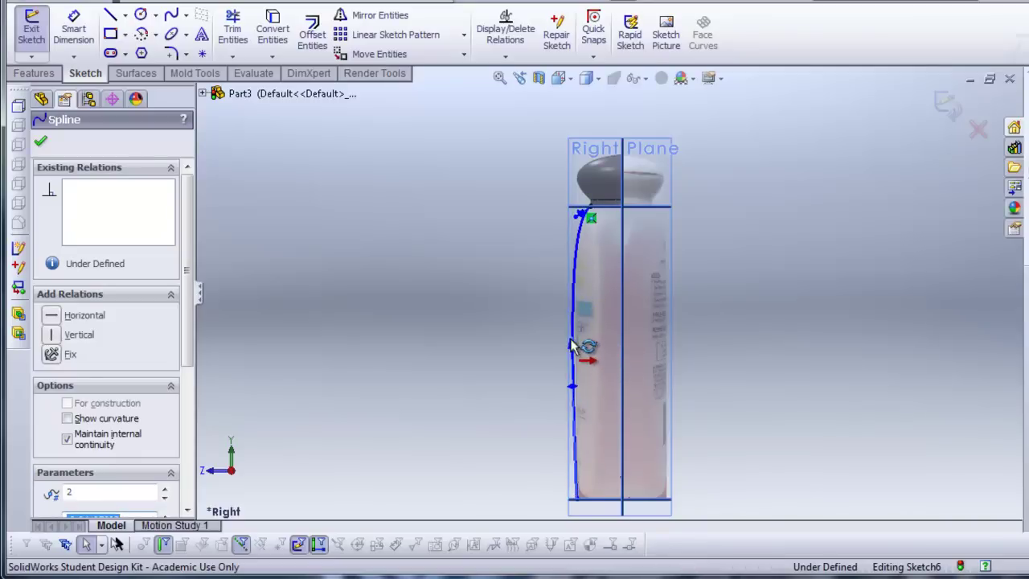
left_click(776, 324)
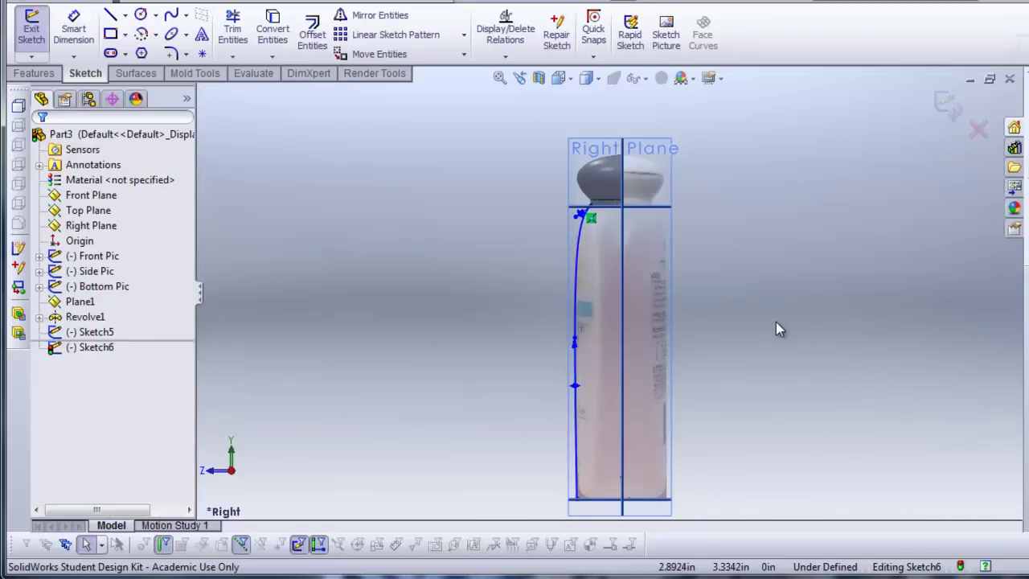
mouse_move(776, 324)
middle_mouse_down()
mouse_move(846, 373)
mouse_move(840, 384)
middle_mouse_up()
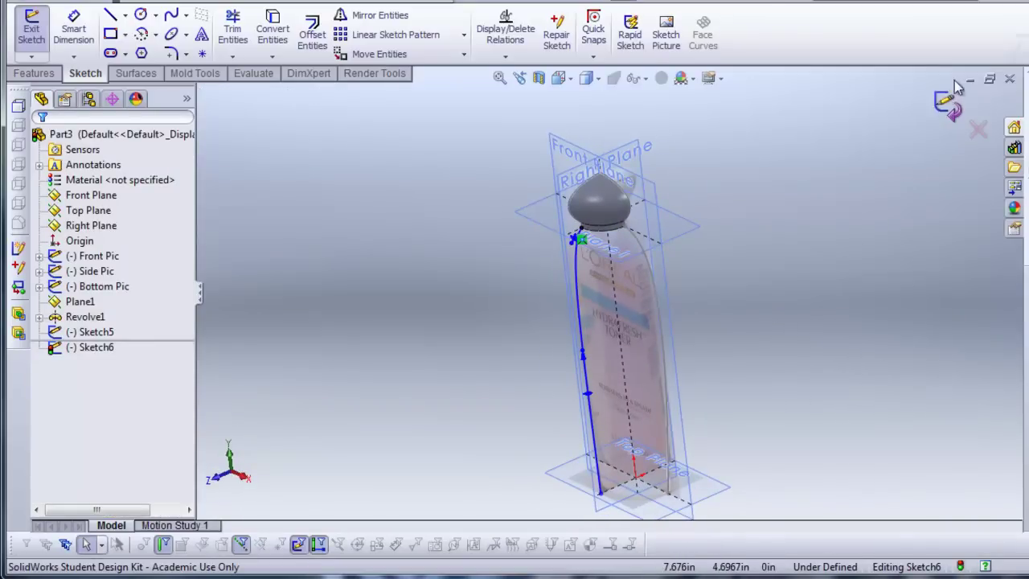
left_click(947, 105)
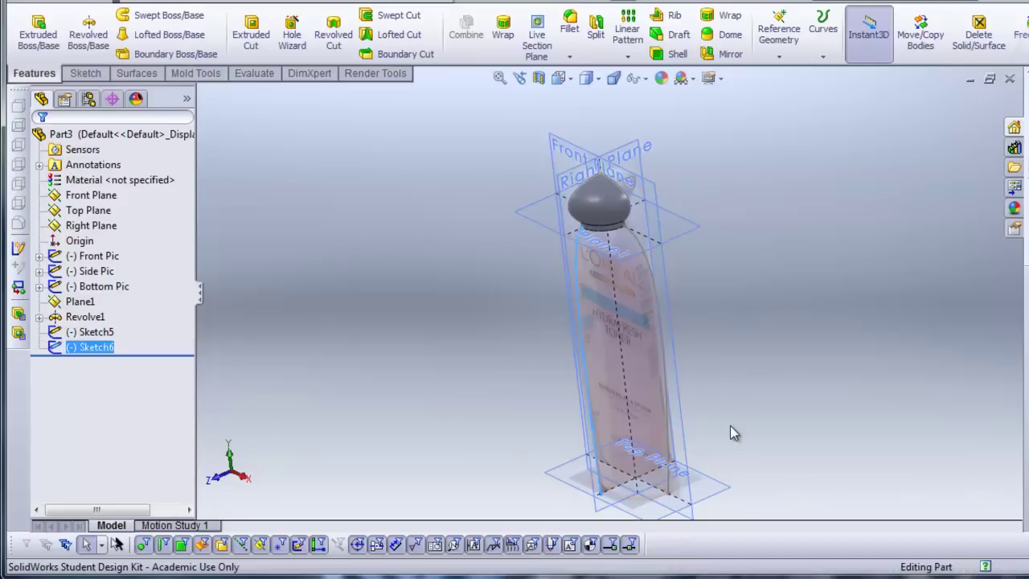
On the Top Plane, sketch a two-point spline joining the lower ends of the side and front body profiles.
mouse_move(729, 426)
middle_mouse_down()
mouse_move(788, 365)
mouse_move(671, 418)
middle_mouse_up()
scroll(679, 406, "down", 5)
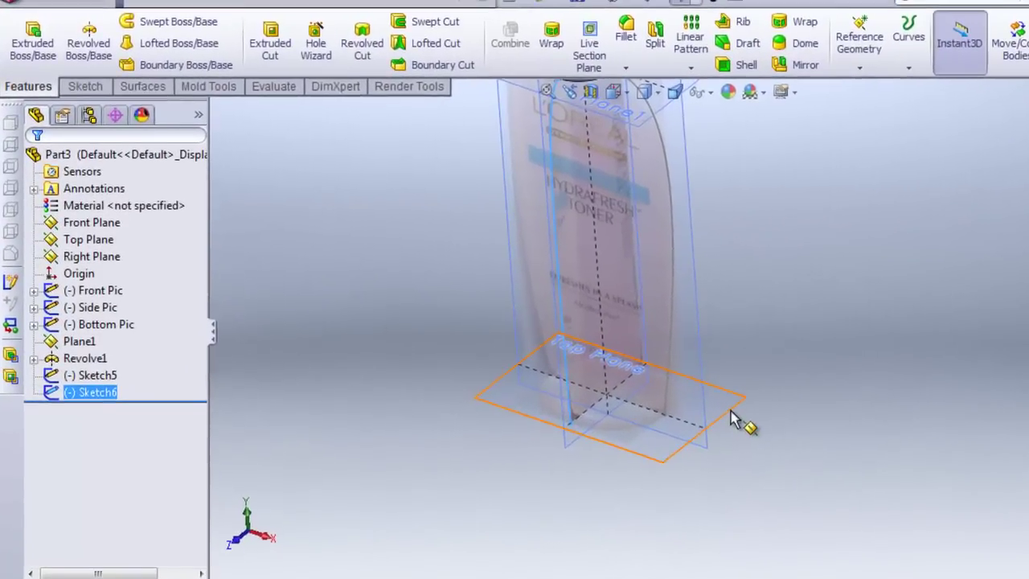
left_click(664, 364)
left_click(805, 356)
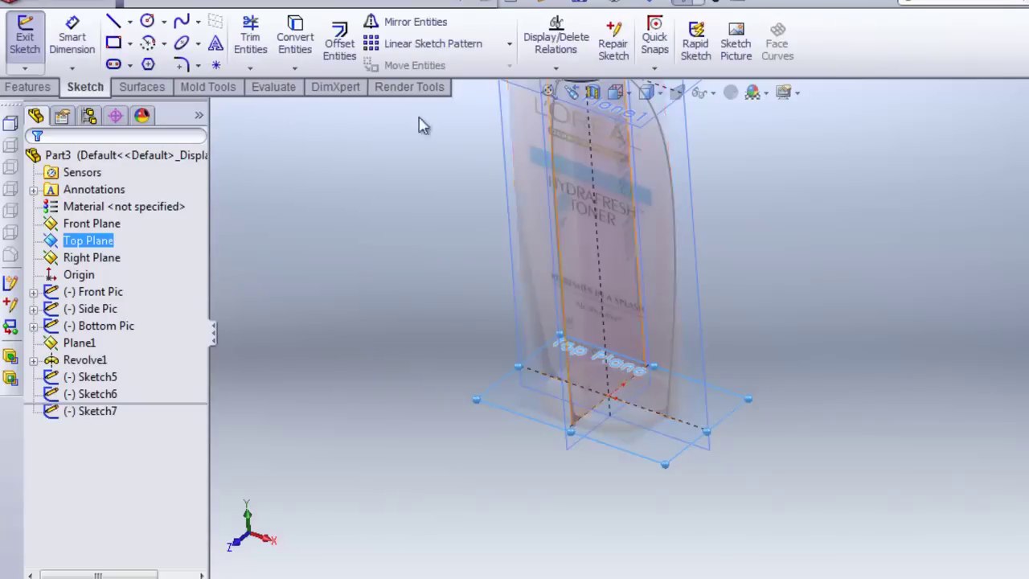
scroll(563, 362, "down", 5)
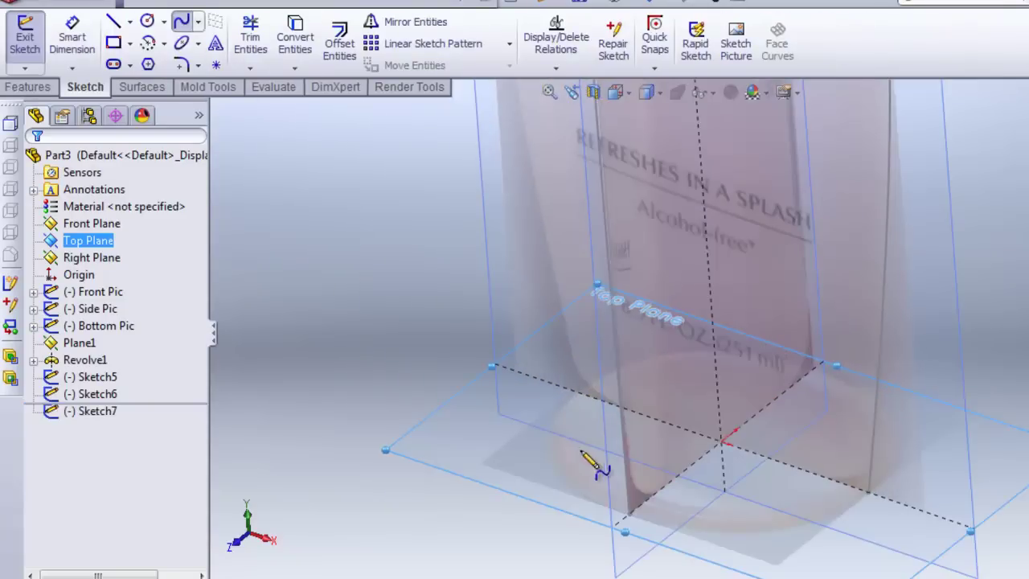
mouse_move(442, 435)
middle_mouse_down()
mouse_move(408, 360)
mouse_move(420, 368)
mouse_move(387, 392)
middle_mouse_up()
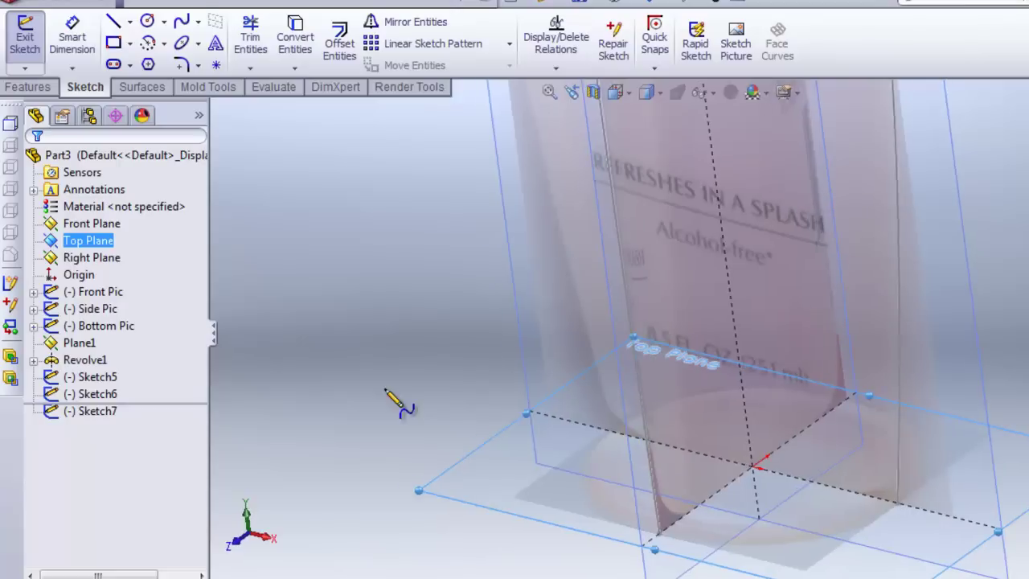
left_click(657, 532)
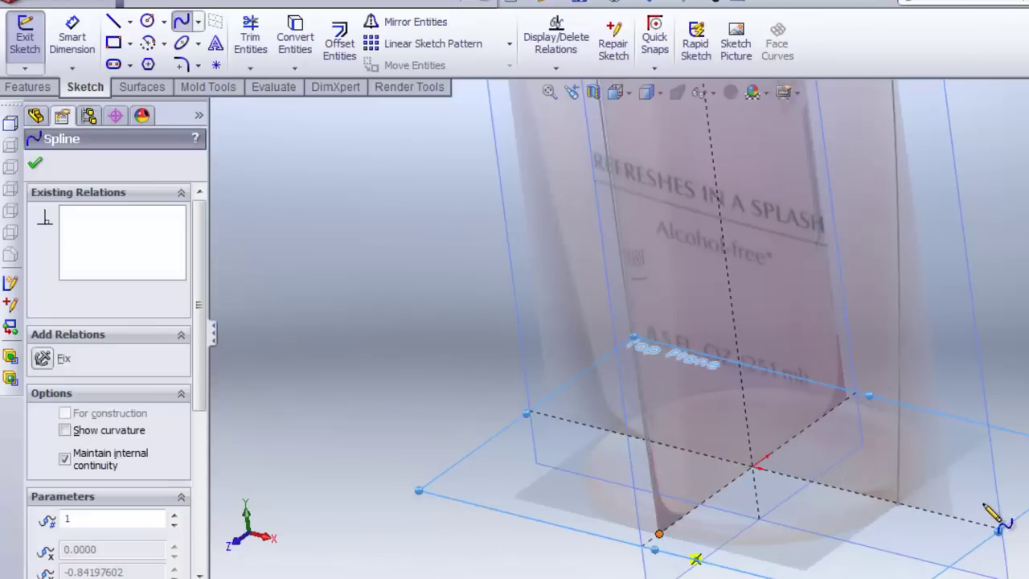
left_click(897, 503)
right_click(965, 291)
left_click(986, 304)
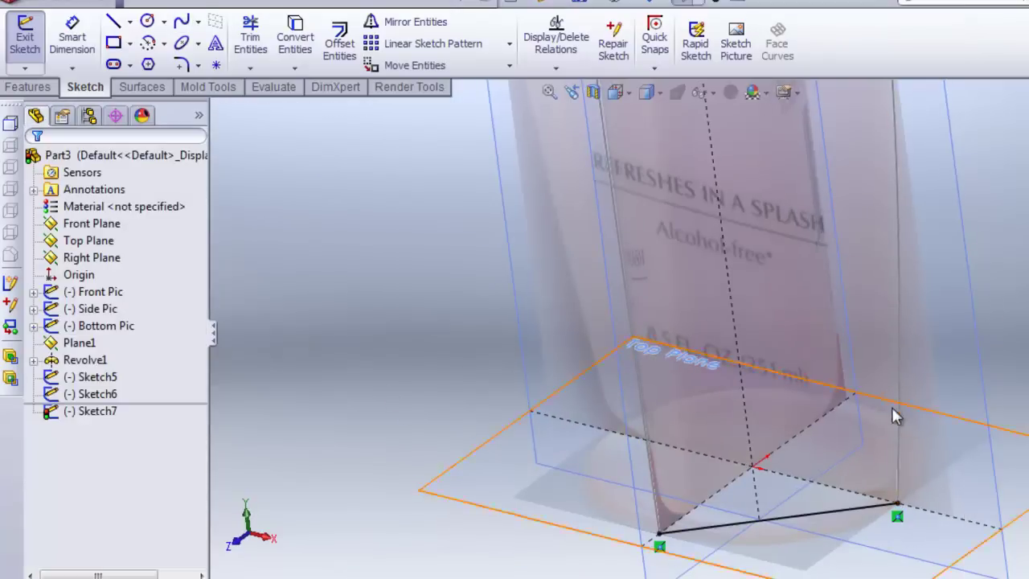
Bow the base spline outward with the tangent handle at its Right Plane end, and make that handle horizontal.
scroll(891, 408, "up", 2)
middle_click_drag(890, 409, 863, 433)
scroll(724, 405, "down", 3)
left_click(708, 426)
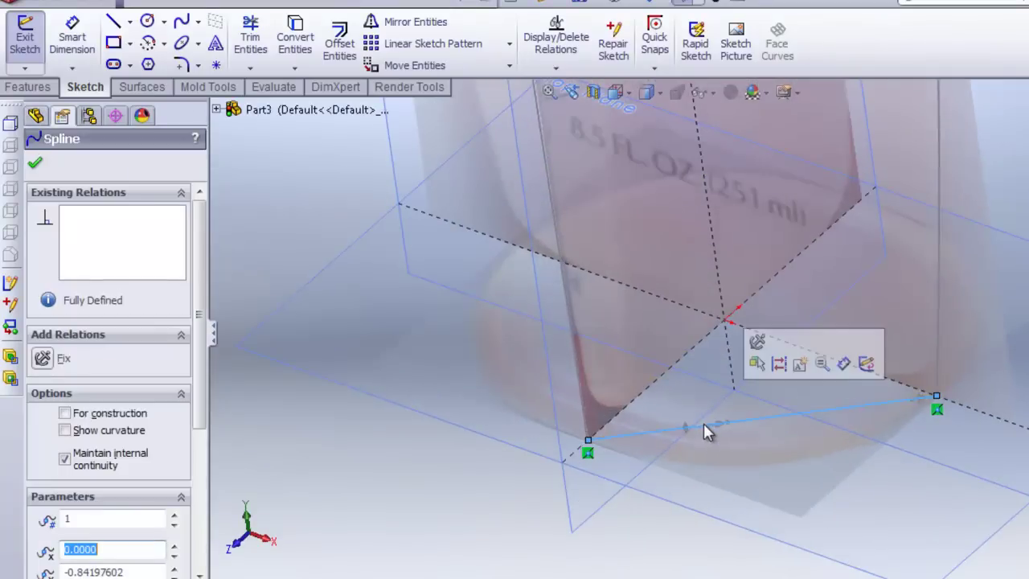
left_click_drag(690, 428, 684, 471)
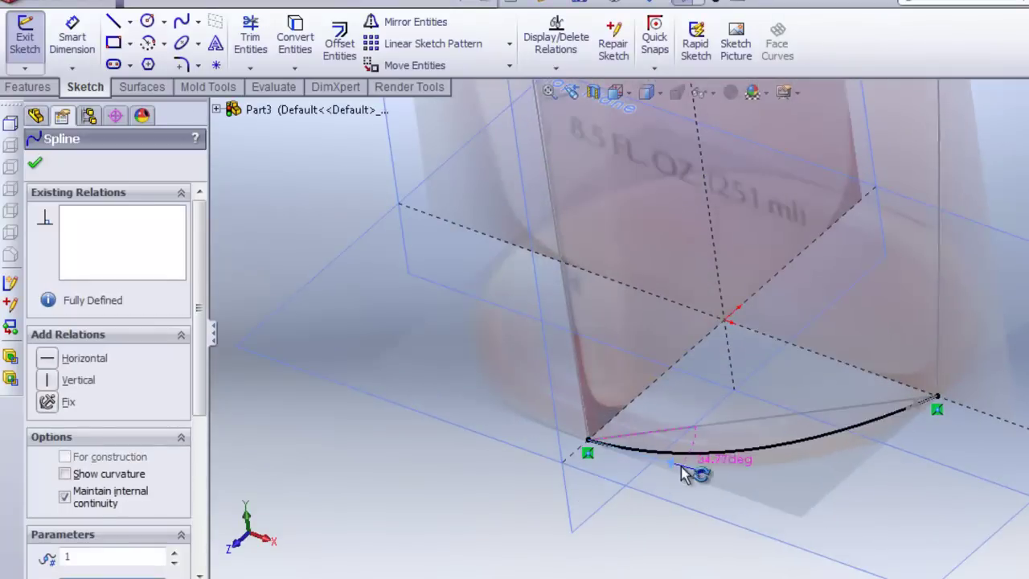
left_click(46, 358)
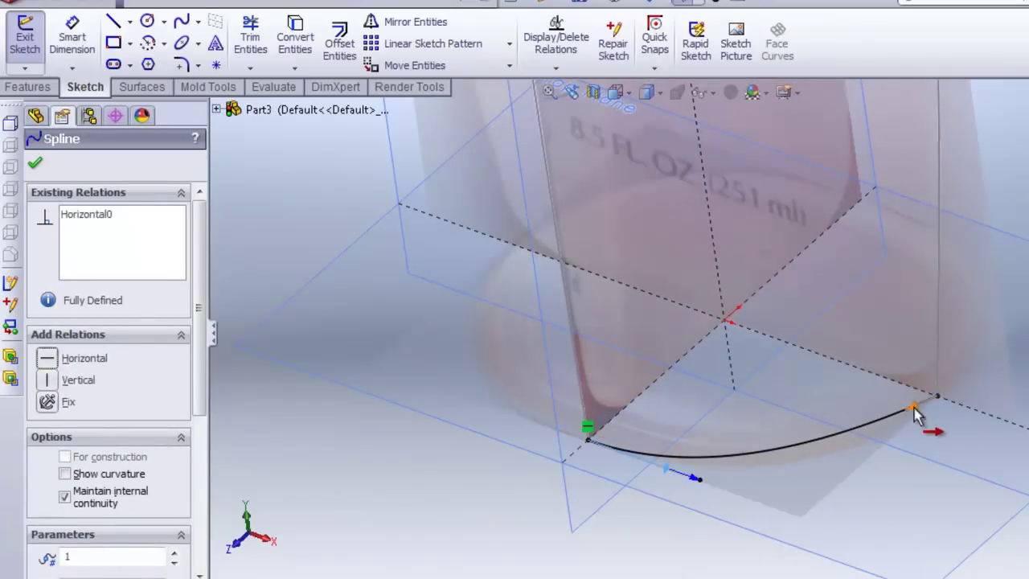
Make the base spline's Front Plane end handle vertical, lengthen it in the top view to round the curve along the bottom picture, and exit the sketch.
left_click(916, 407)
left_click(50, 383)
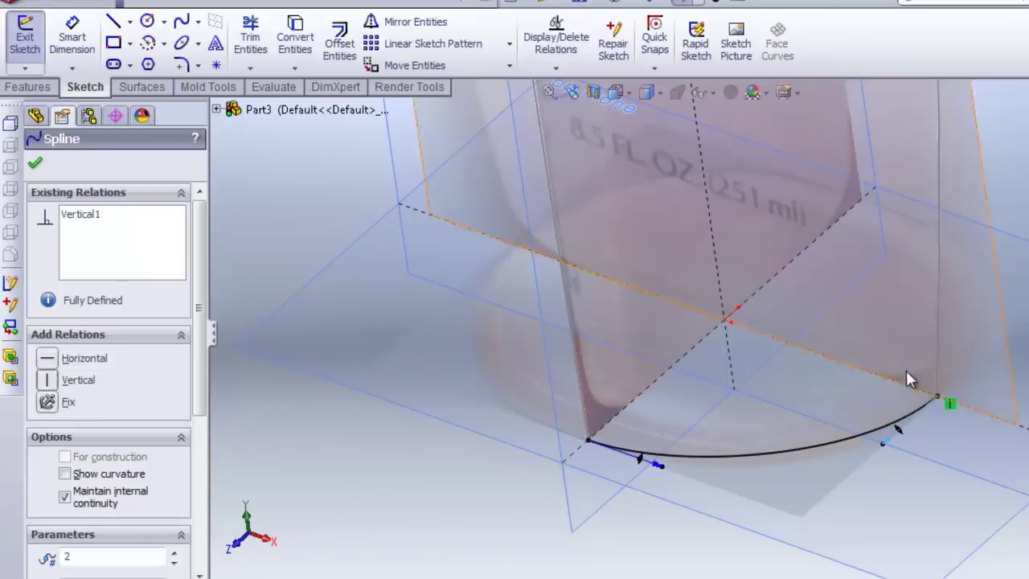
middle_click_drag(905, 370, 848, 391)
left_click(603, 91)
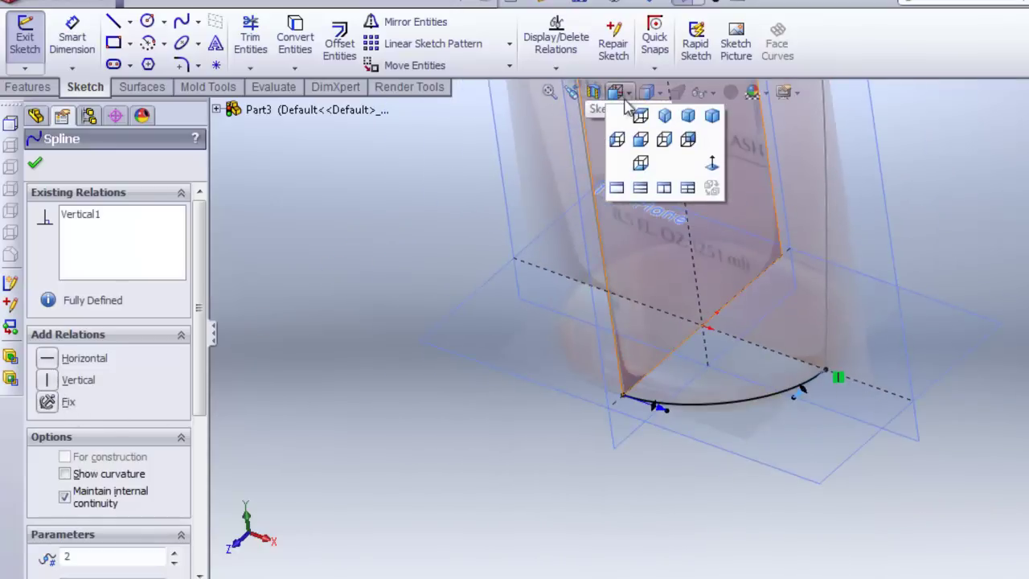
left_click(637, 111)
scroll(759, 353, "up", 2)
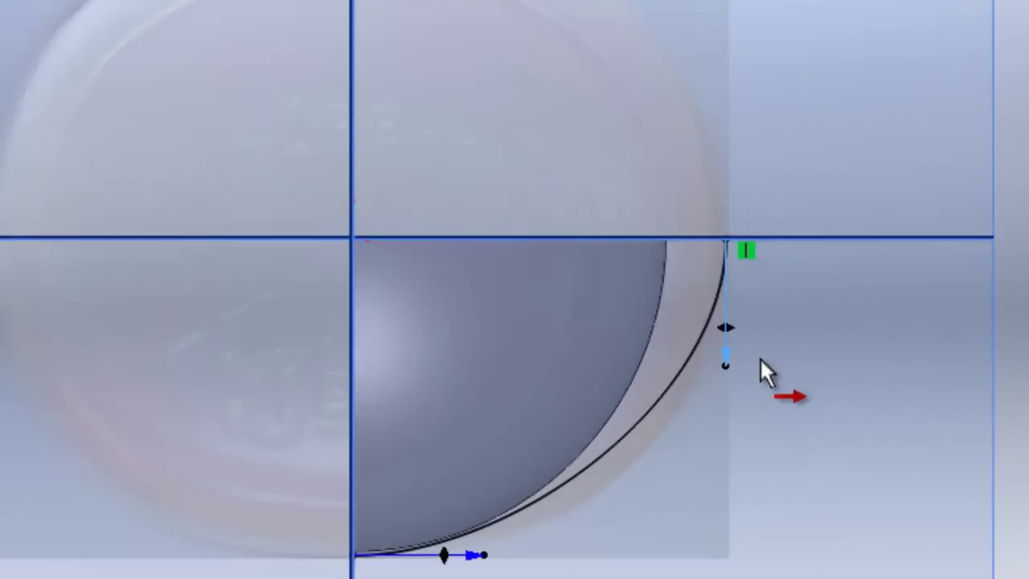
left_click_drag(717, 424, 718, 442)
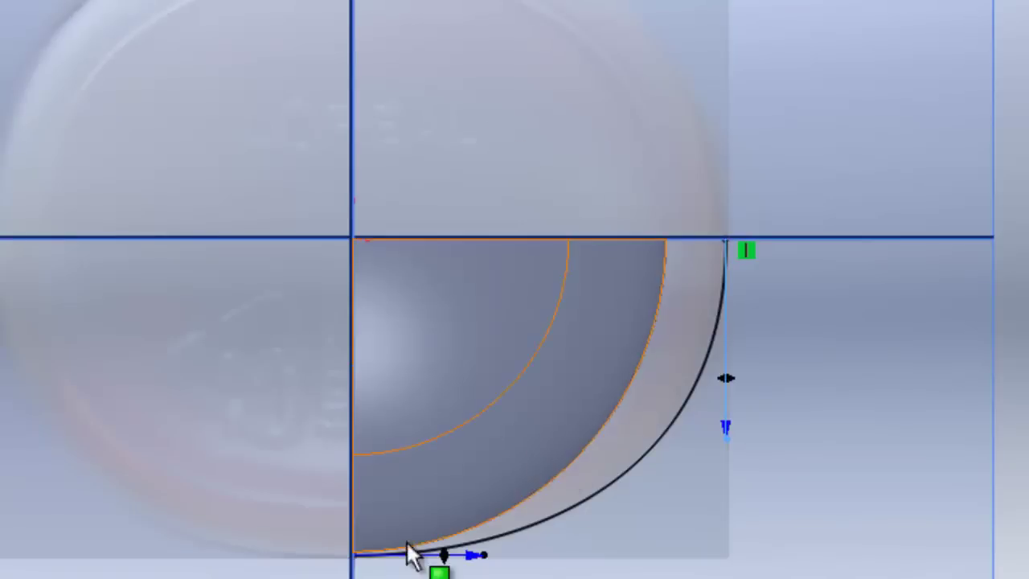
scroll(860, 438, "down", 4)
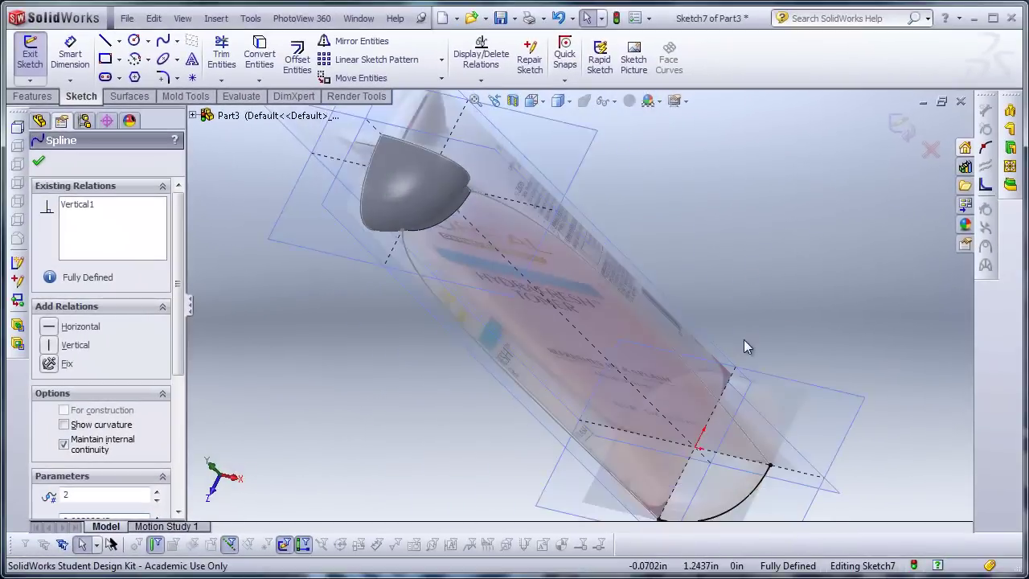
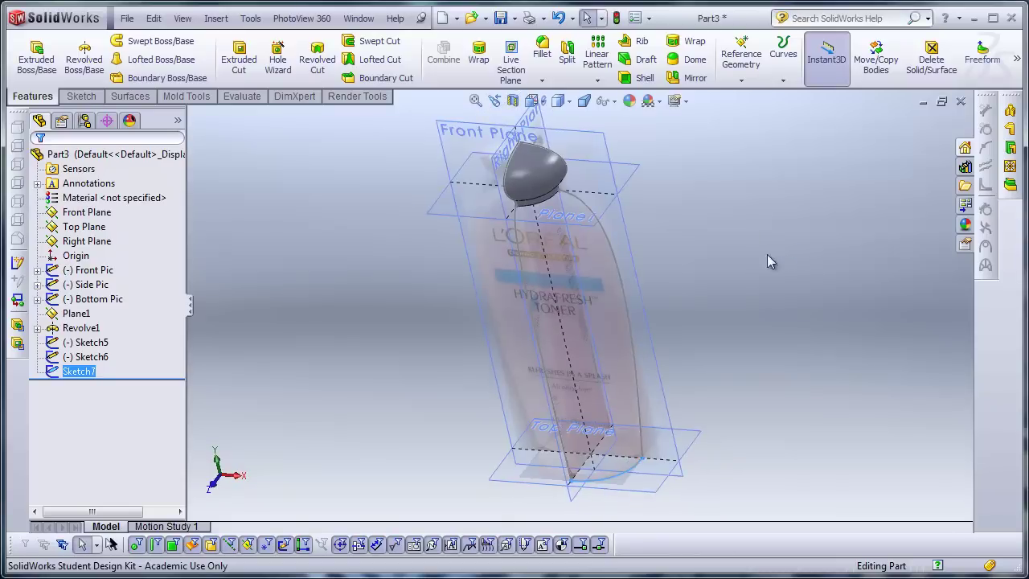
Inspect the front, side and base body profiles against the bottle pictures from several angles.
middle_click_drag(748, 306, 767, 270)
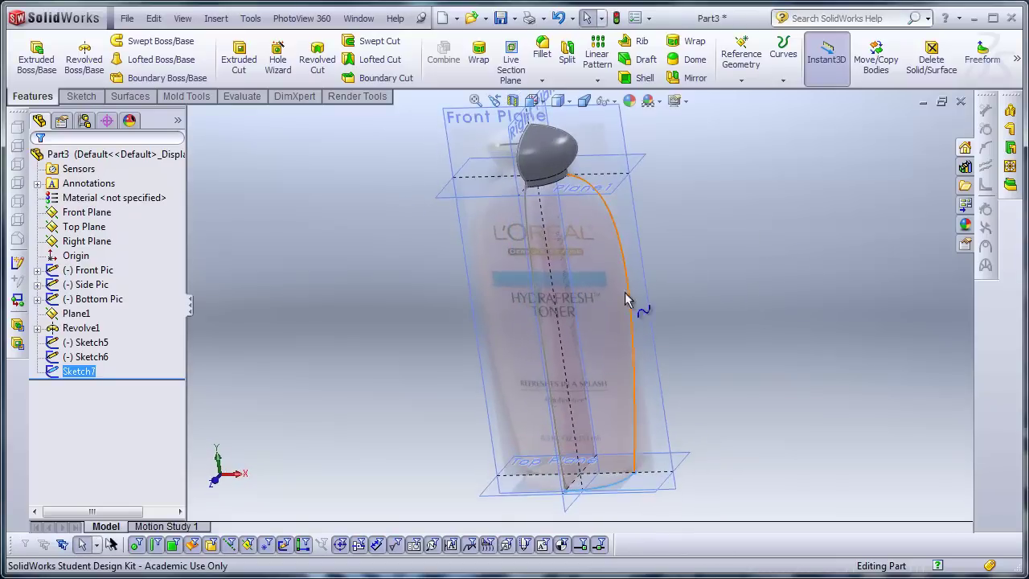
middle_click_drag(571, 305, 596, 306)
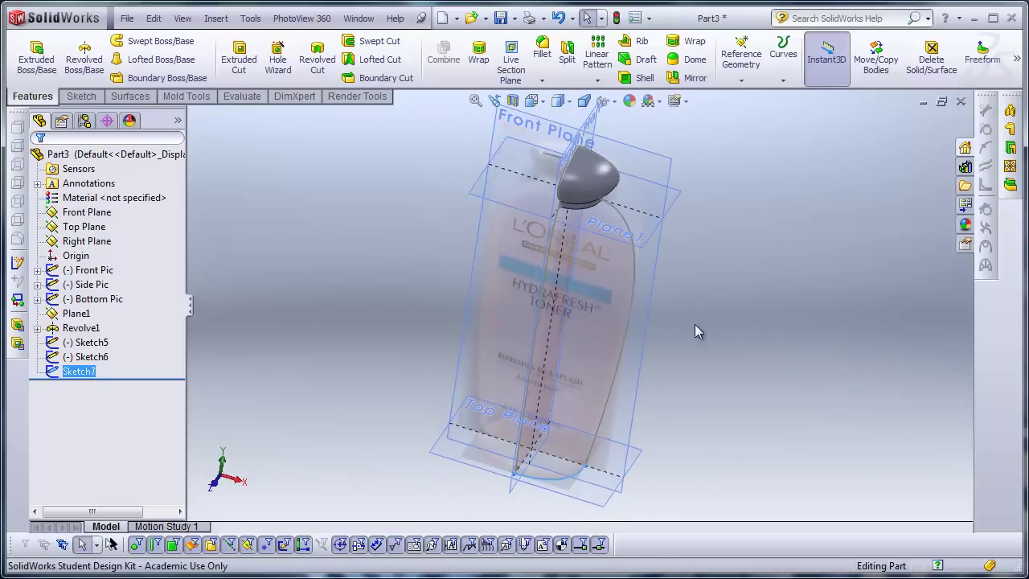
middle_click_drag(696, 325, 615, 314)
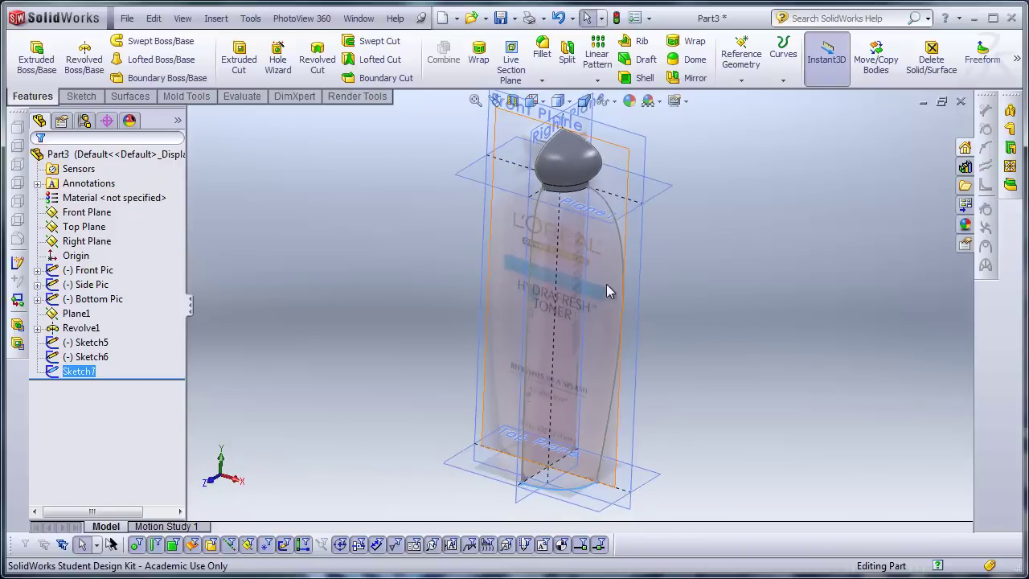
scroll(611, 292, "up", 2)
middle_click_drag(720, 351, 661, 295)
scroll(661, 295, "down", 2)
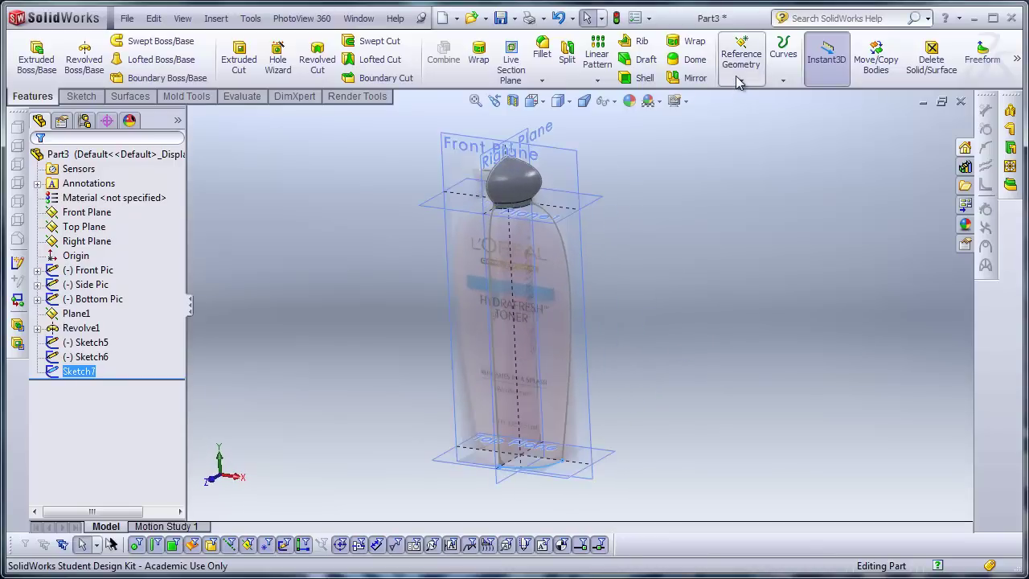
mouse_move(795, 271)
middle_mouse_down()
mouse_move(766, 273)
mouse_move(781, 279)
middle_mouse_up()
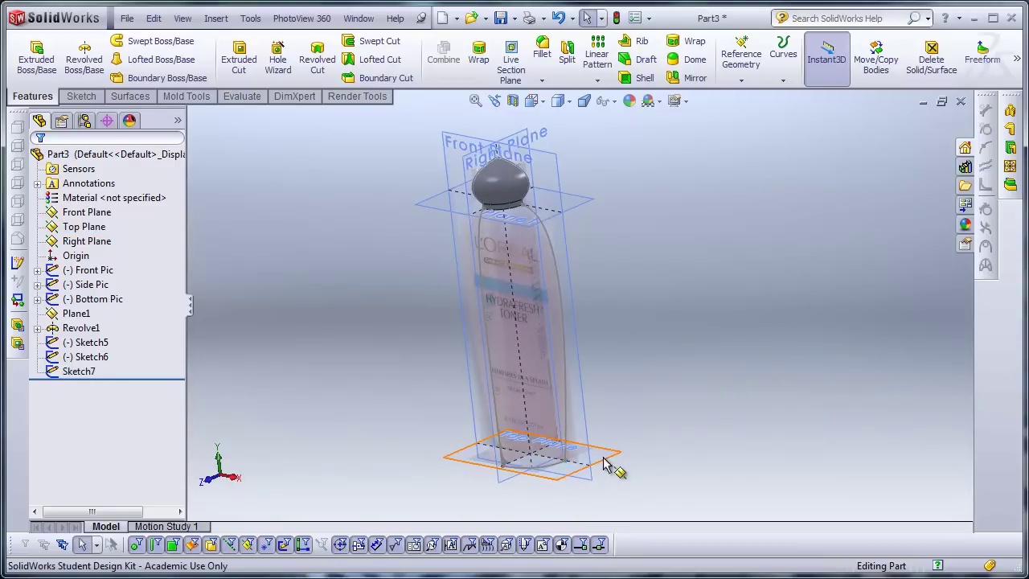
Create a reference plane offset 3.75 in above the Top Plane, across the bottle body.
left_click_drag(605, 465, 601, 304, "ctrl")
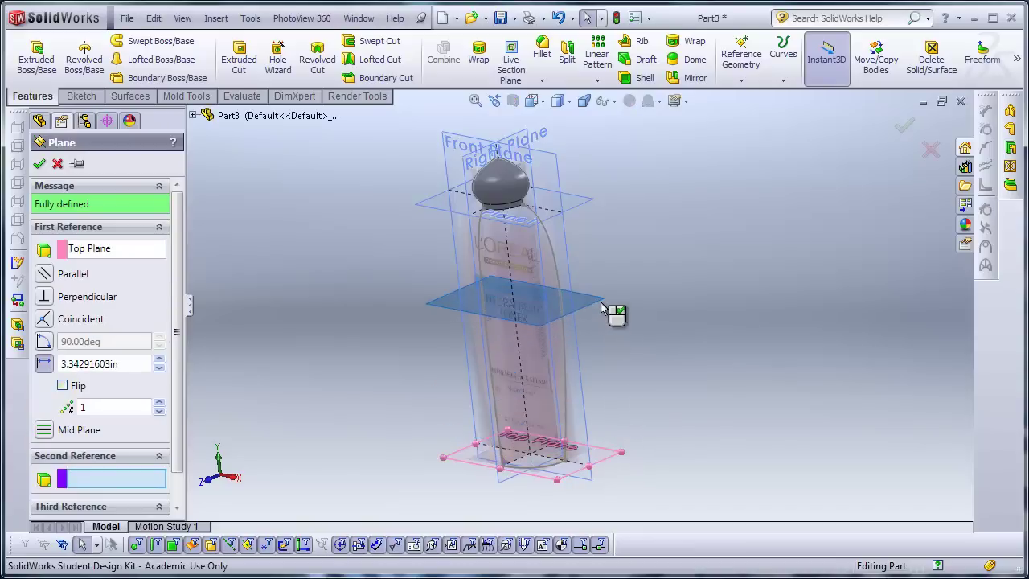
scroll(634, 344, "up", 1)
middle_click_drag(633, 344, 664, 317)
middle_click_drag(664, 318, 642, 349)
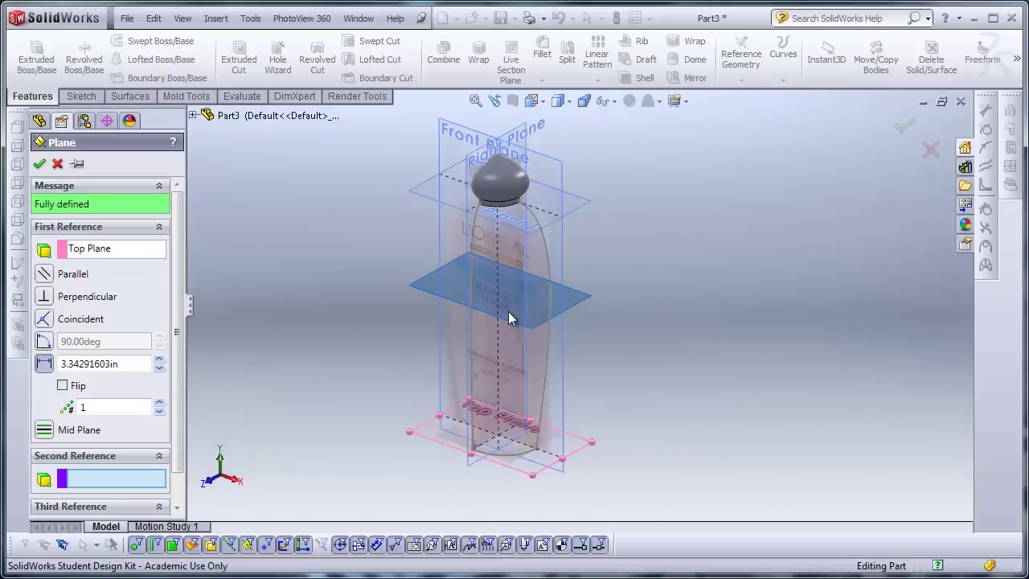
scroll(508, 311, "down", 2)
scroll(426, 278, "up", 2)
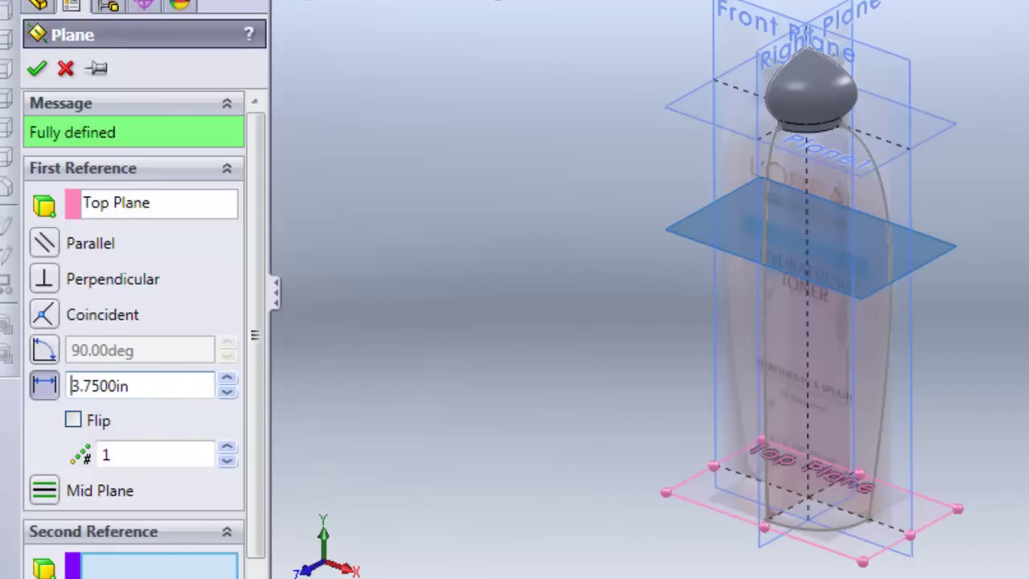
middle_click_drag(925, 298, 964, 256)
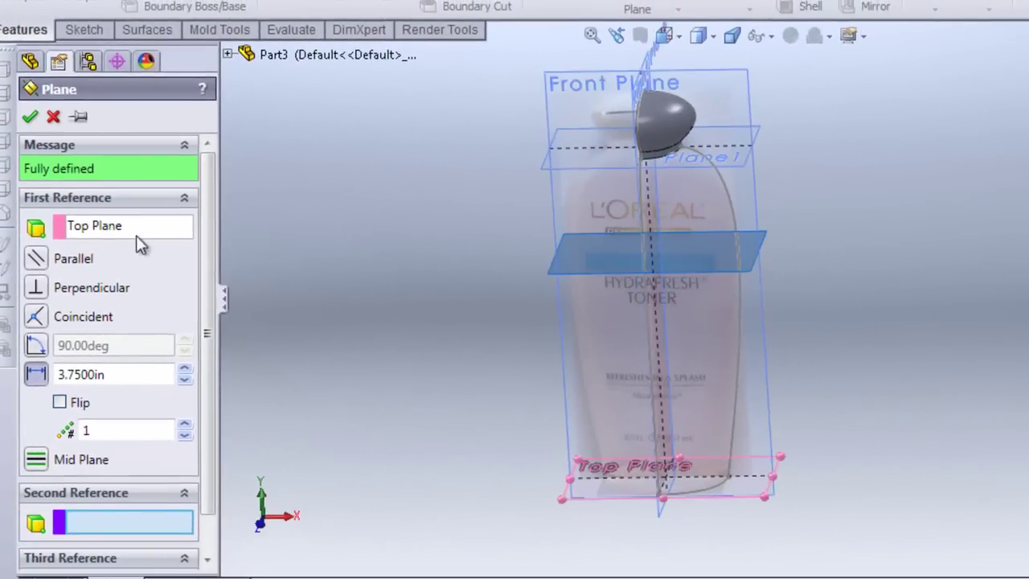
left_click(30, 117)
On the new mid-body plane, sketch a two-point spline running between the side and front body profiles.
scroll(487, 217, "down", 1)
middle_click_drag(489, 216, 918, 277)
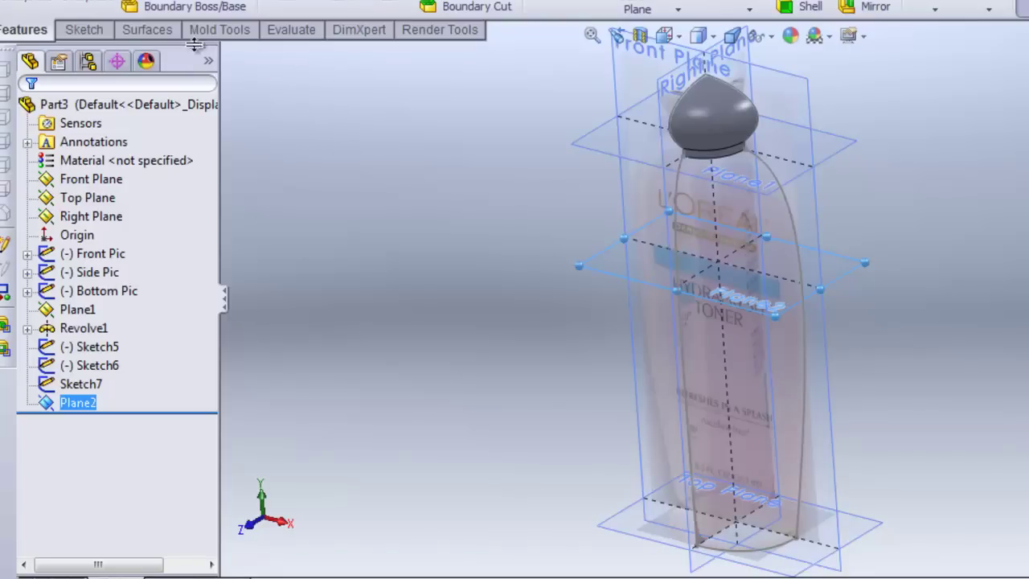
left_click(86, 30)
left_click(31, 63)
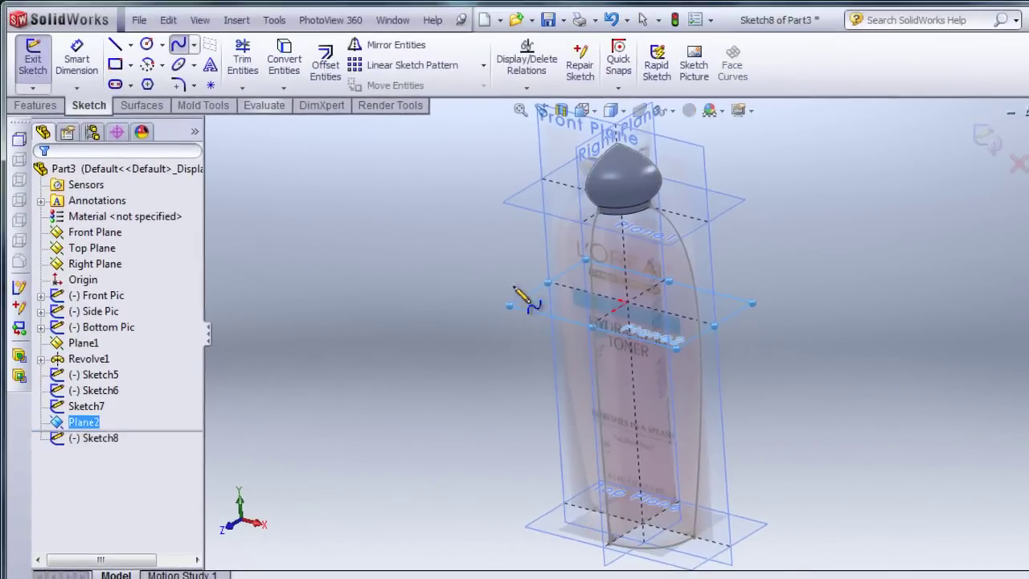
scroll(582, 309, "down", 5)
scroll(697, 325, "up", 2)
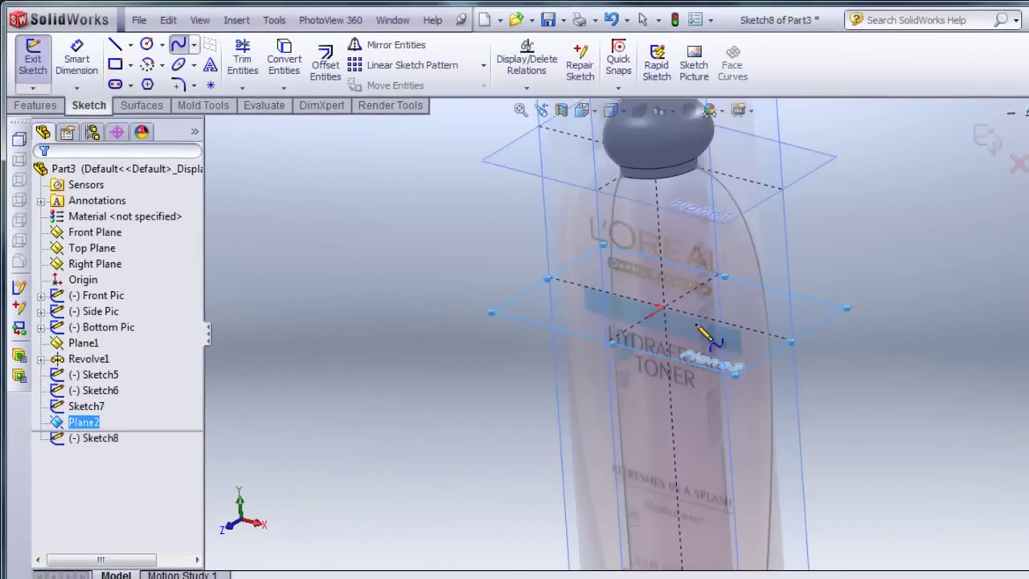
scroll(694, 324, "down", 4)
left_click(543, 337)
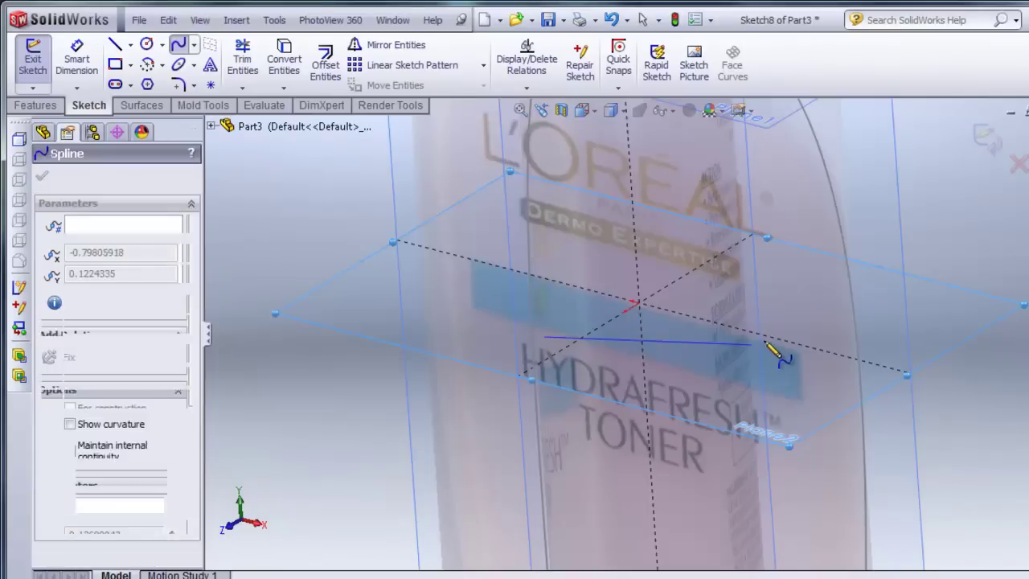
left_click(841, 334)
right_click(805, 285)
left_click(832, 297)
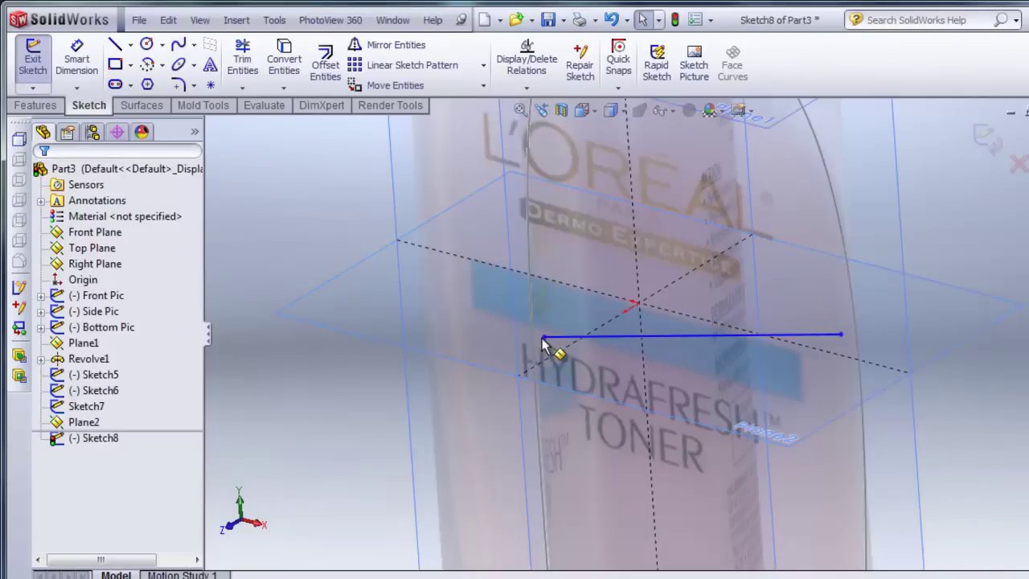
Add Pierce relations between the mid-body spline's two endpoints and the side and front profile curves.
left_click(543, 337)
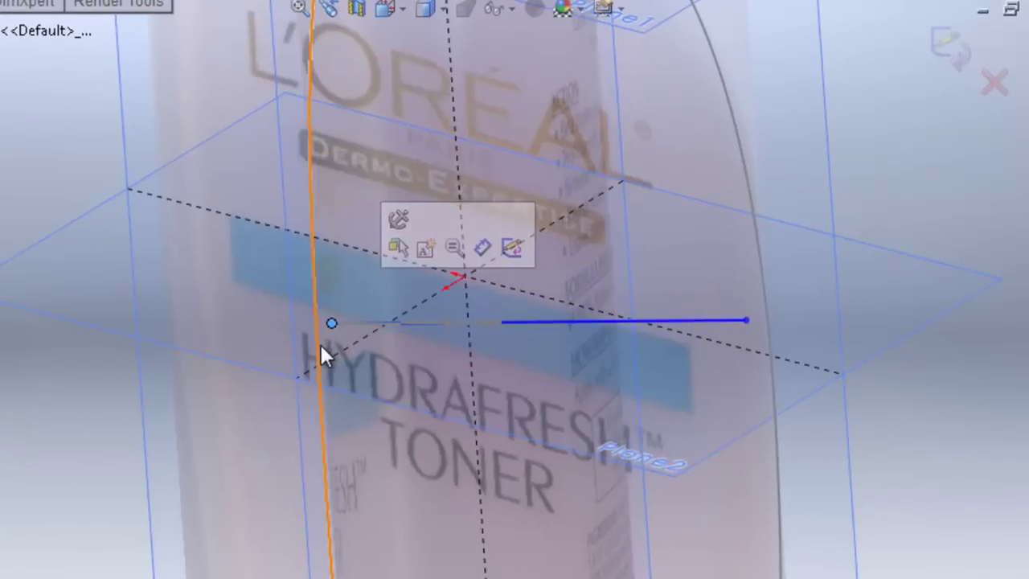
left_click(321, 344, "ctrl")
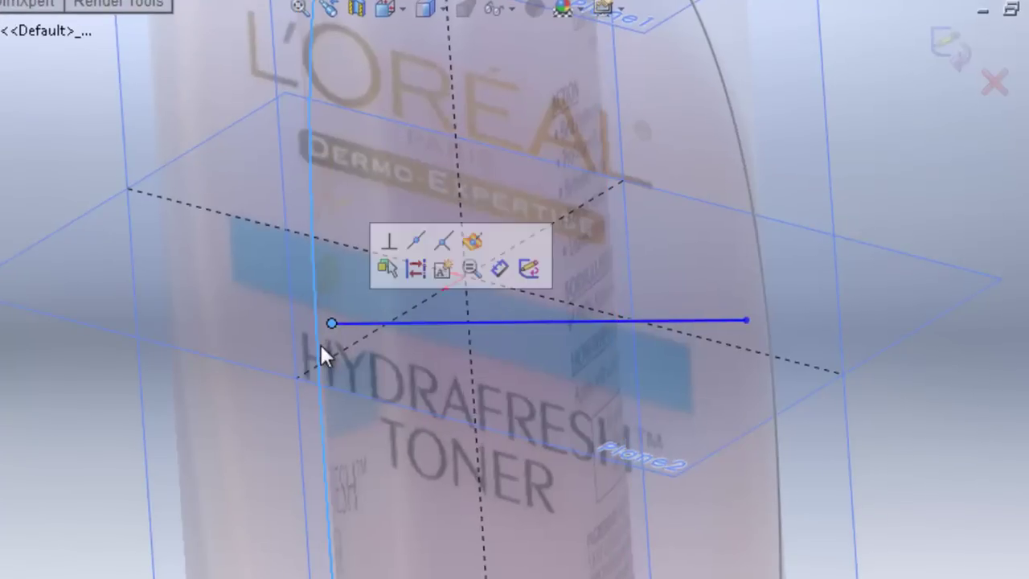
left_click(468, 238)
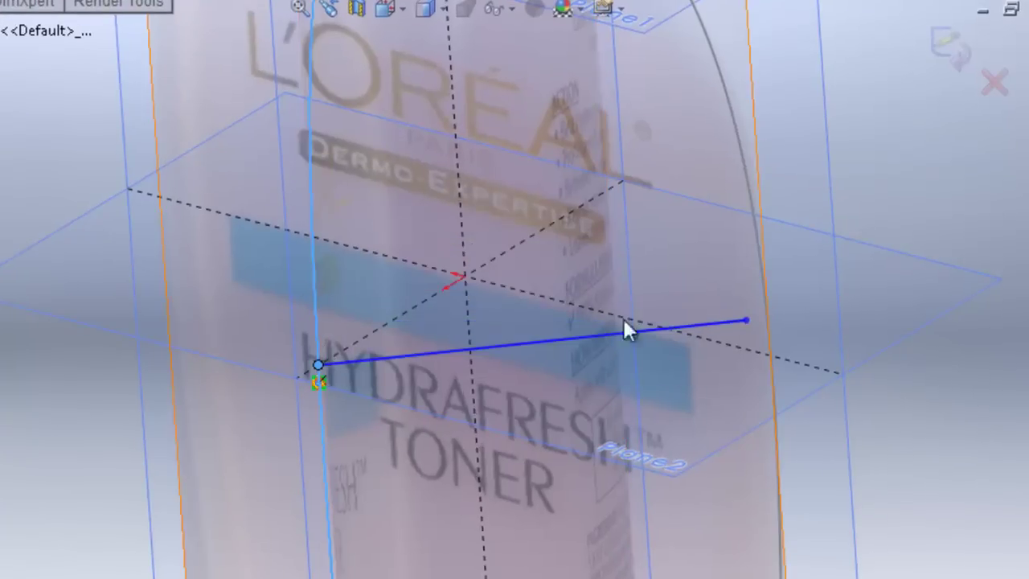
left_click(745, 319)
left_click(755, 230, "ctrl")
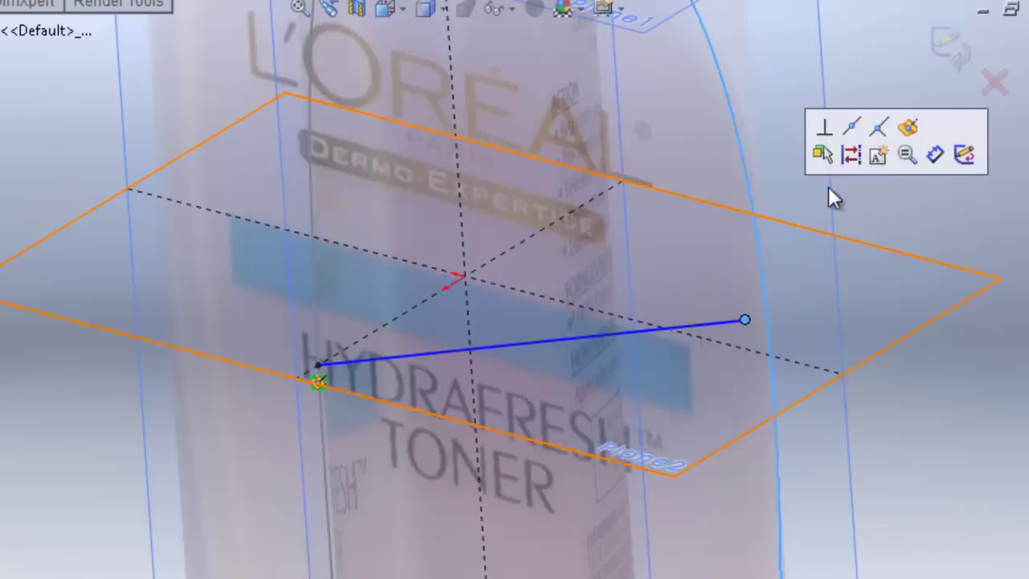
left_click(908, 127)
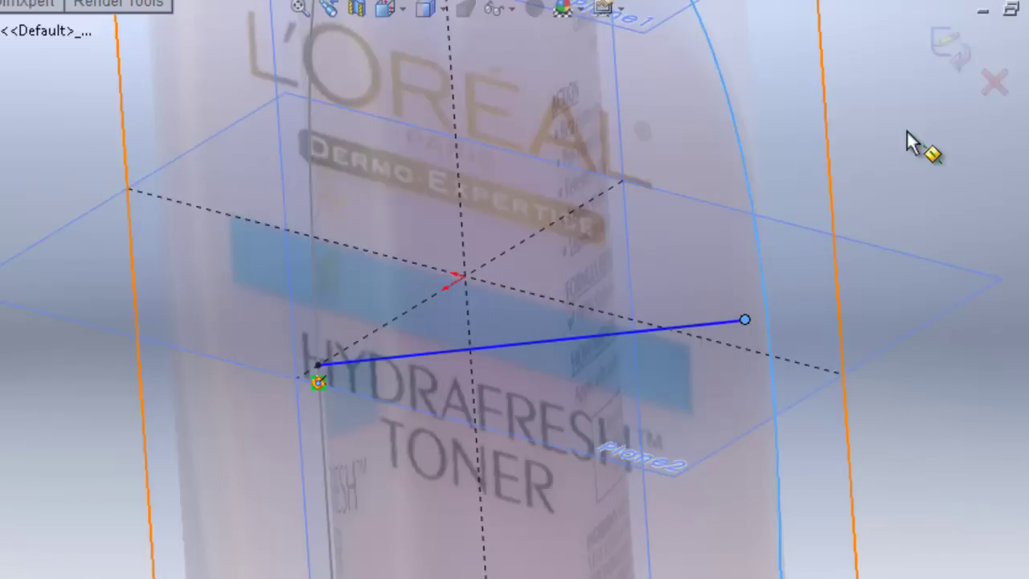
Bow the mid-body spline outward, with its Right Plane end handle horizontal and its Front Plane end handle vertical.
middle_click_drag(390, 424, 471, 408)
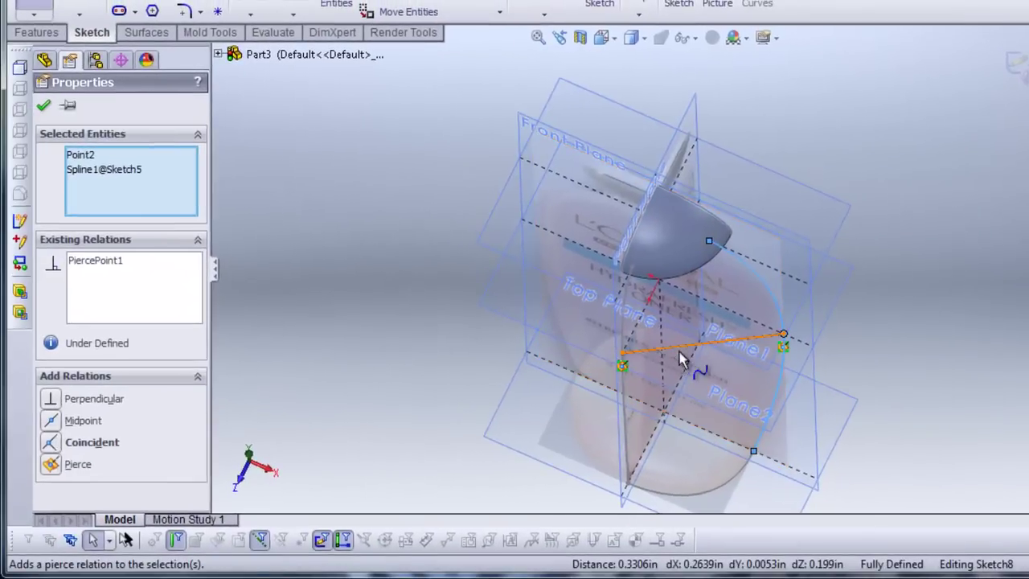
left_click(490, 432)
scroll(468, 440, "down", 5)
left_click_drag(674, 294, 673, 358)
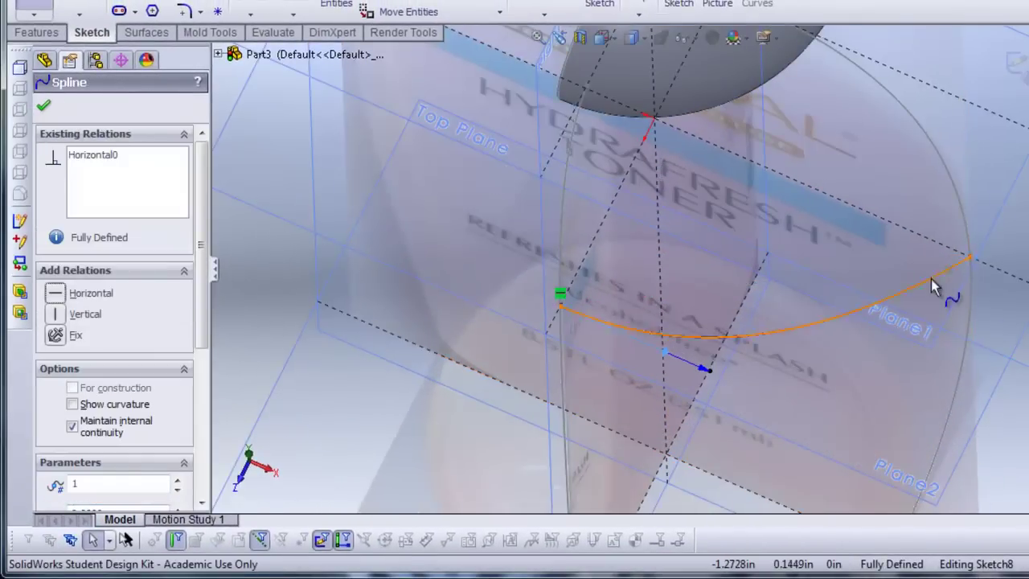
left_click(945, 275)
left_click(64, 314)
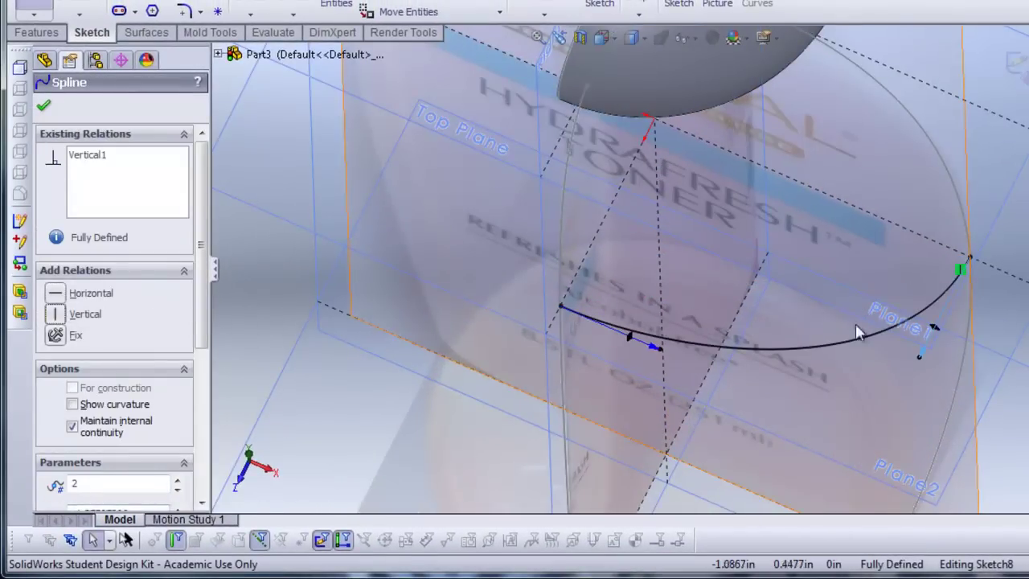
In the top view, slightly lengthen the mid-body spline's vertical tangent handle to refine its curvature.
middle_click_drag(498, 209, 678, 131)
left_click(603, 38)
left_click(626, 63)
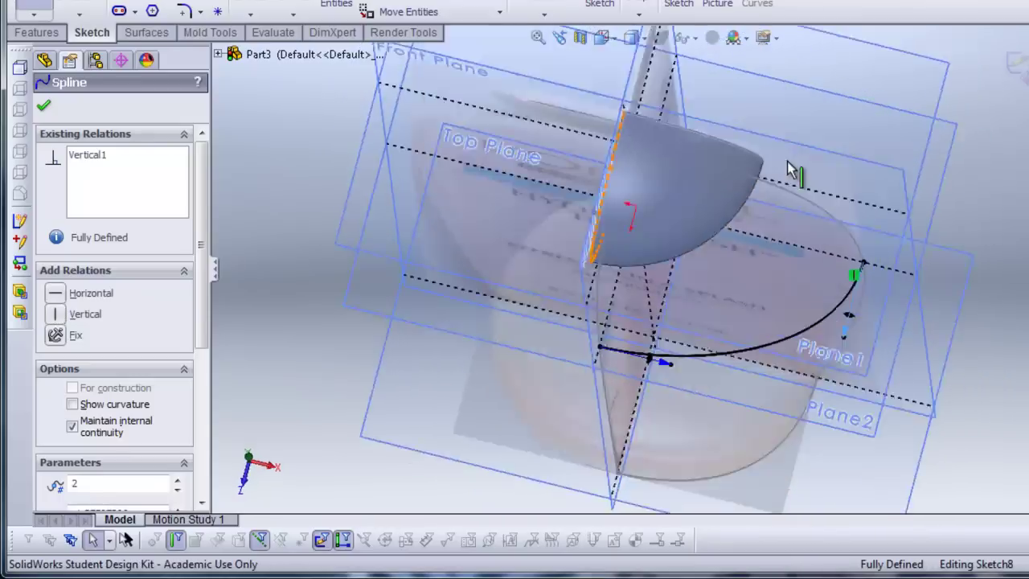
left_click_drag(865, 347, 866, 352)
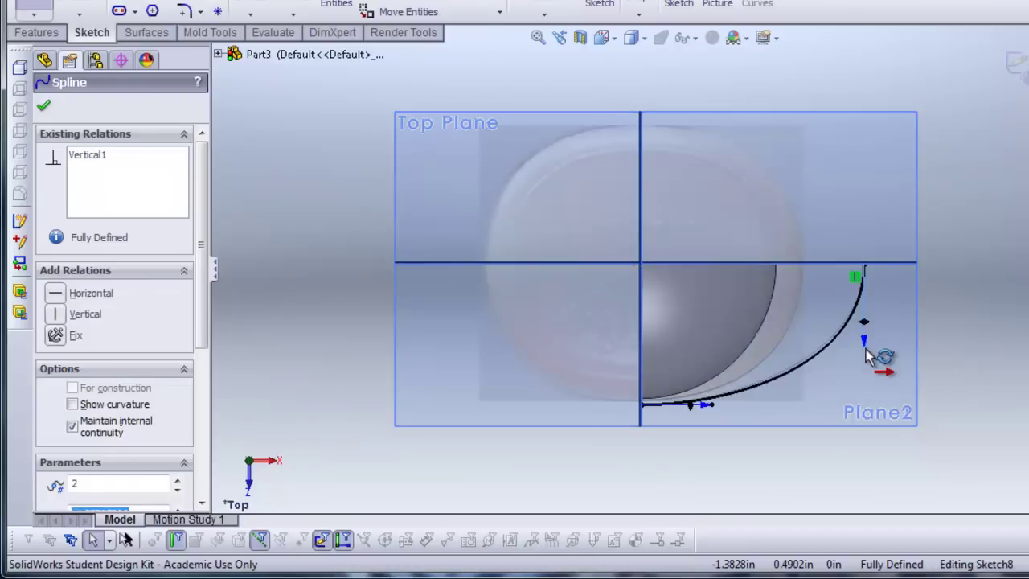
left_click(997, 356)
Check the mid-body spline's shape against the other body profiles from several angles, and exit the sketch.
middle_click_drag(997, 356, 919, 260)
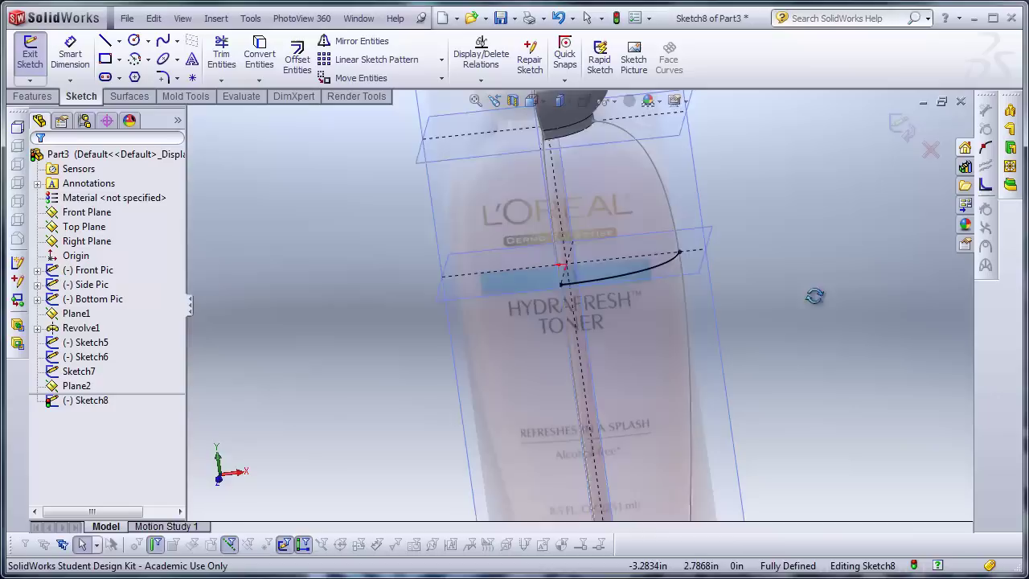
middle_click_drag(814, 295, 584, 297)
scroll(608, 319, "down", 1)
scroll(649, 351, "up", 4)
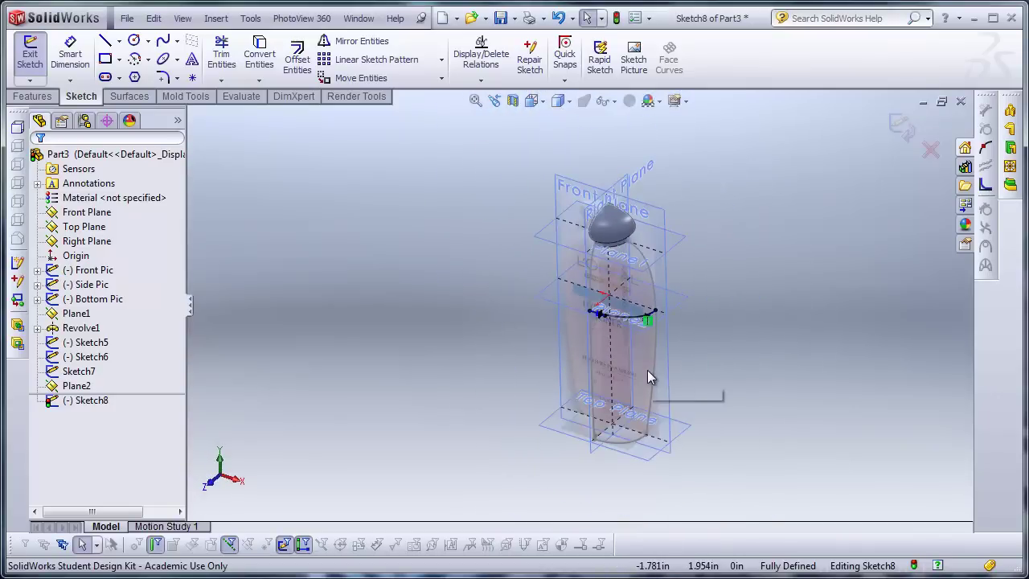
scroll(604, 315, "down", 1)
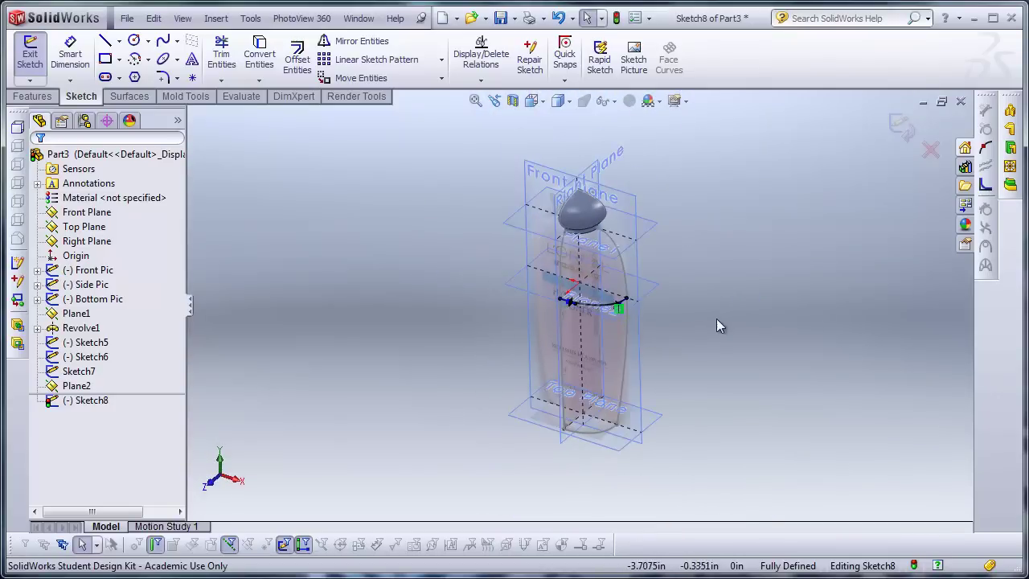
scroll(719, 325, "up", 3)
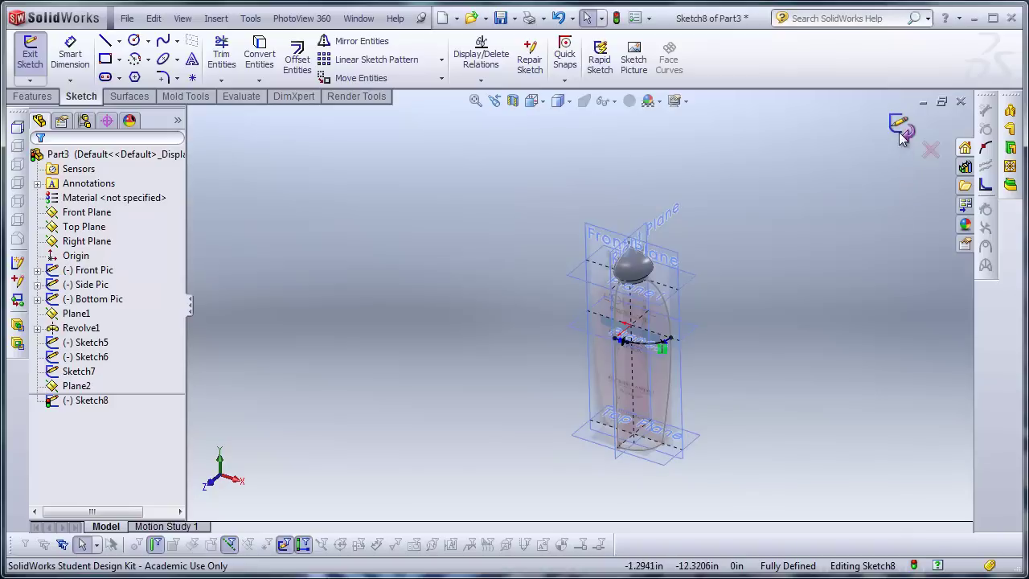
scroll(743, 372, "down", 2)
mouse_move(771, 356)
middle_mouse_down()
mouse_move(668, 278)
mouse_move(767, 313)
middle_mouse_up()
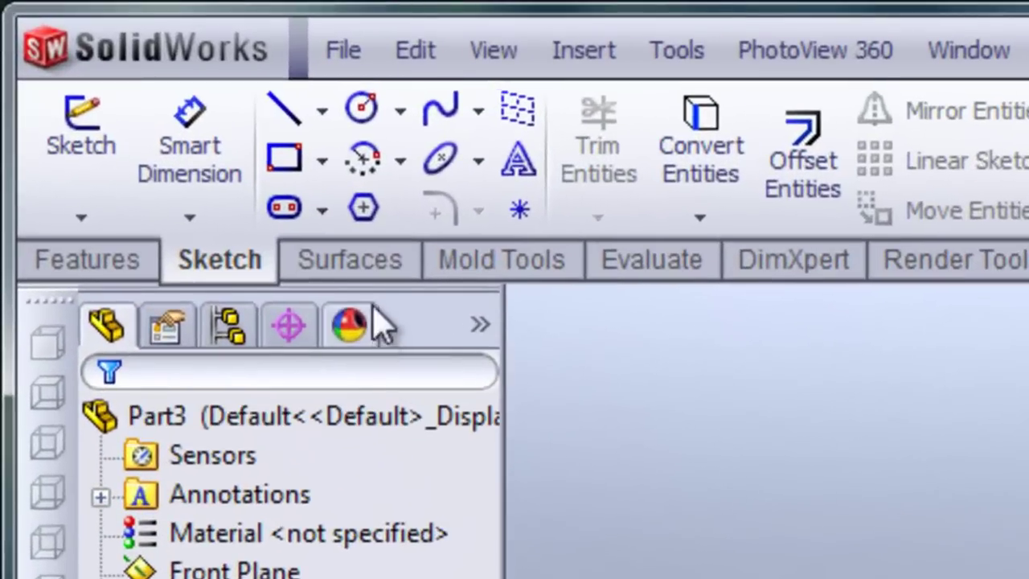
Start a lofted surface, clear the preselected mid-body sketch, and choose the front and side body curves as its profiles.
left_click(365, 273)
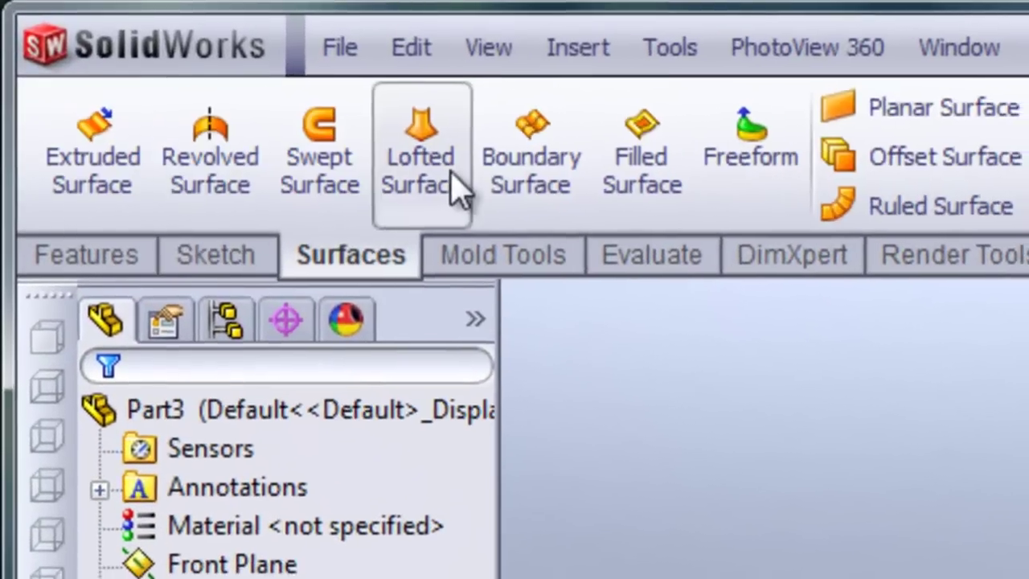
left_click(444, 173)
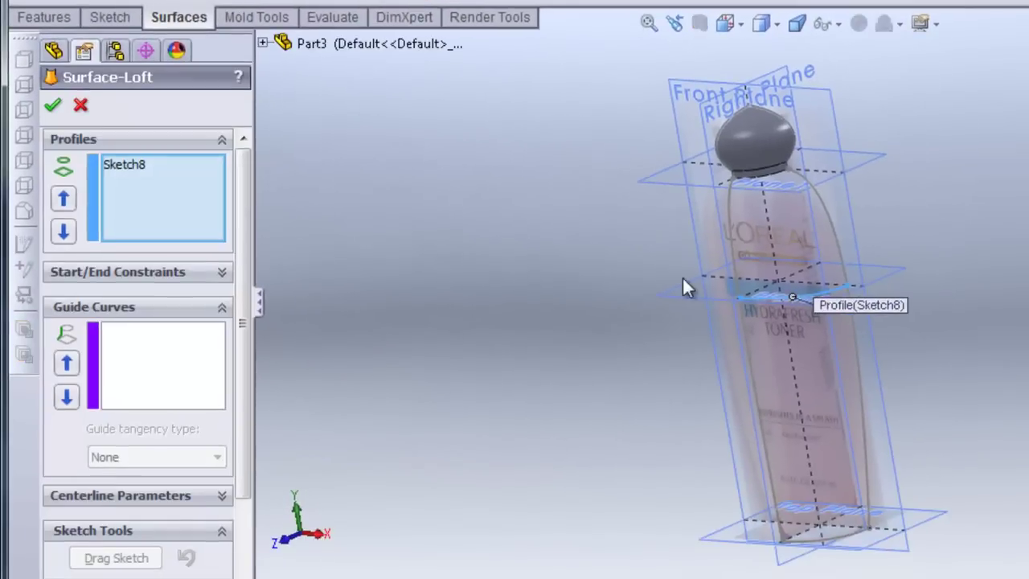
scroll(690, 211, "down", 1)
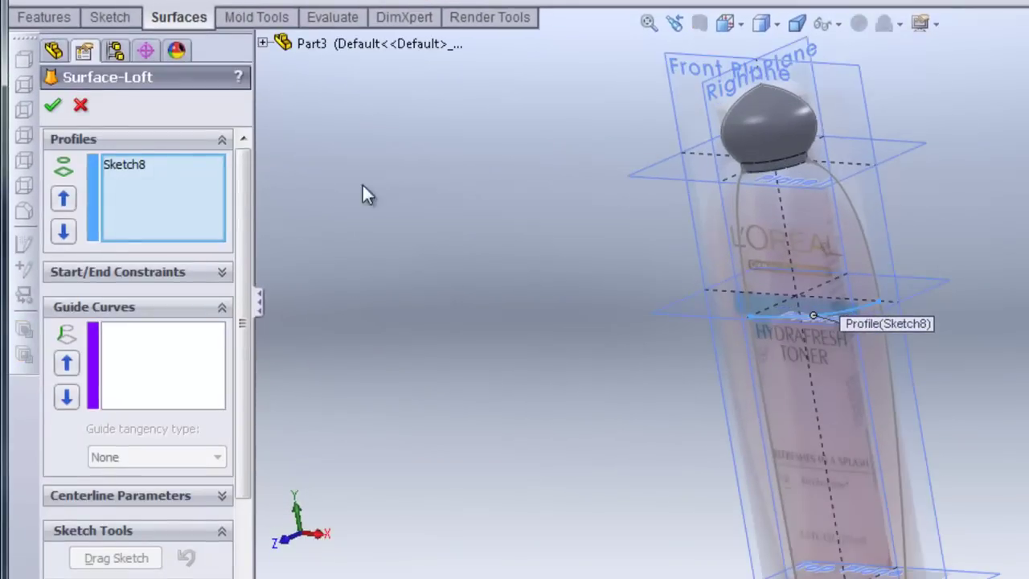
right_click(195, 173)
left_click(235, 185)
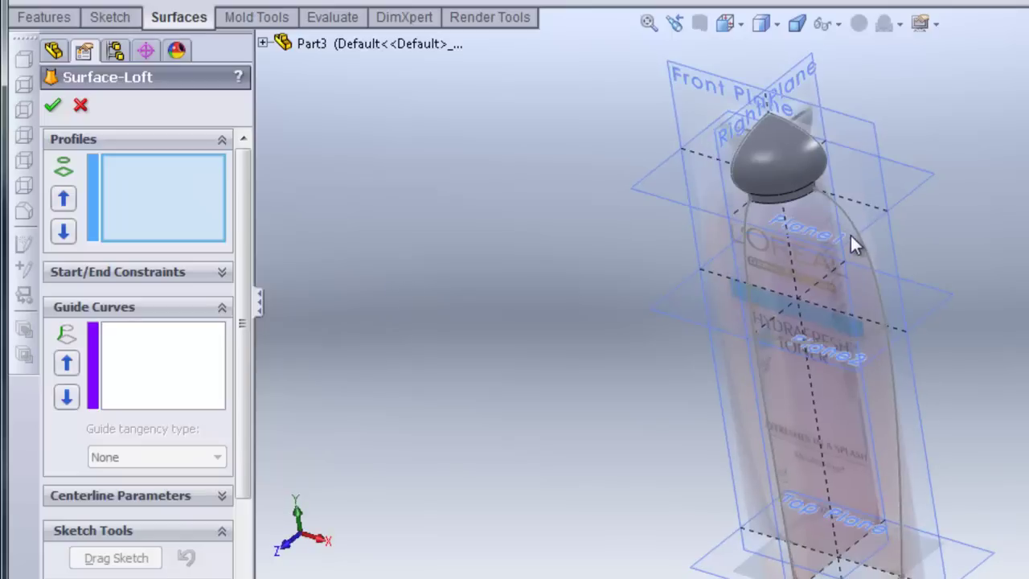
left_click(851, 219)
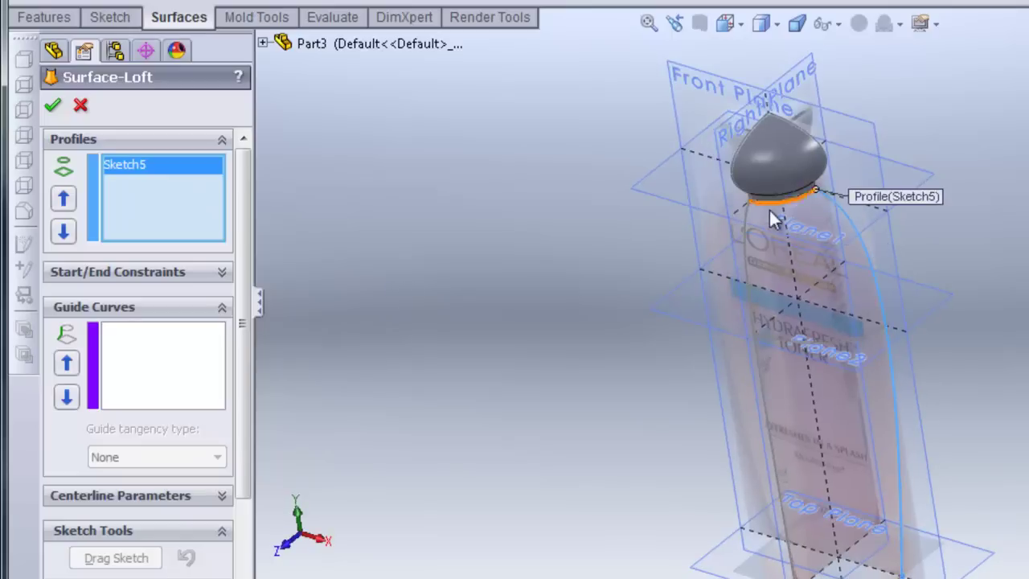
left_click(745, 250)
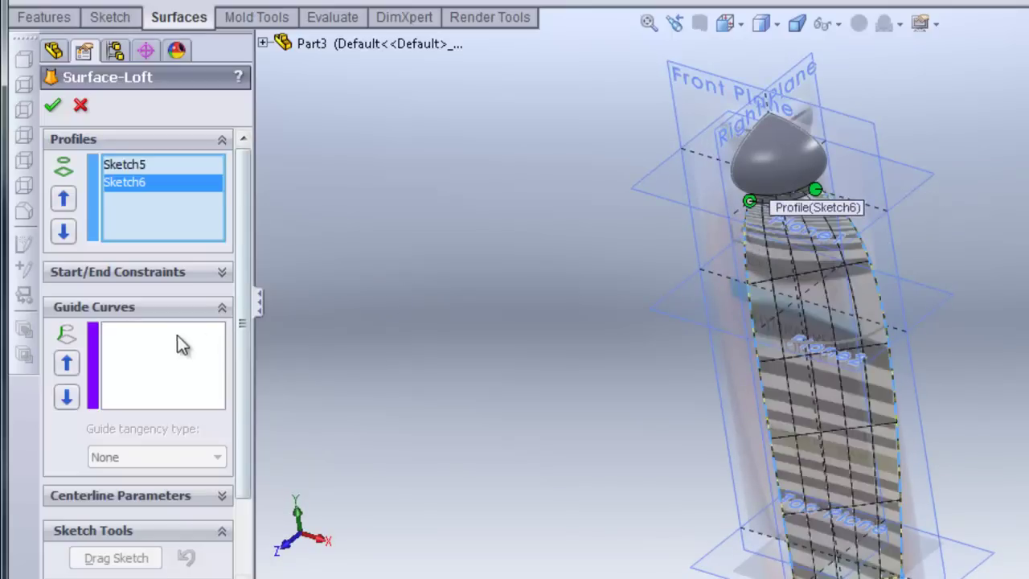
Add the curved bottom edge of the cap's neck, the mid-body spline and the base spline as the loft's guide curves.
left_click(165, 354)
scroll(796, 280, "down", 3)
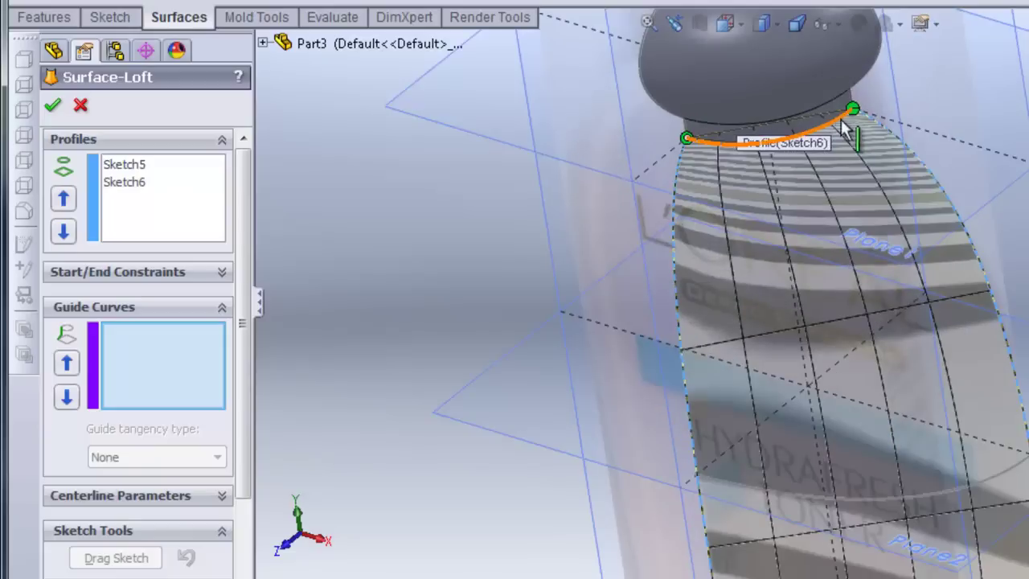
scroll(899, 413, "up", 3)
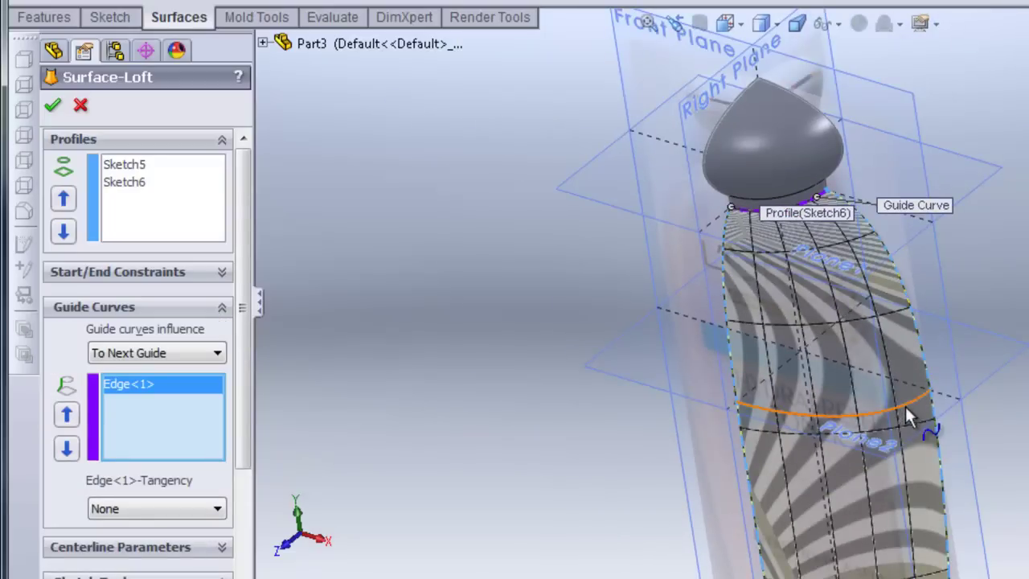
left_click(905, 406)
scroll(864, 470, "up", 3)
scroll(806, 396, "down", 3)
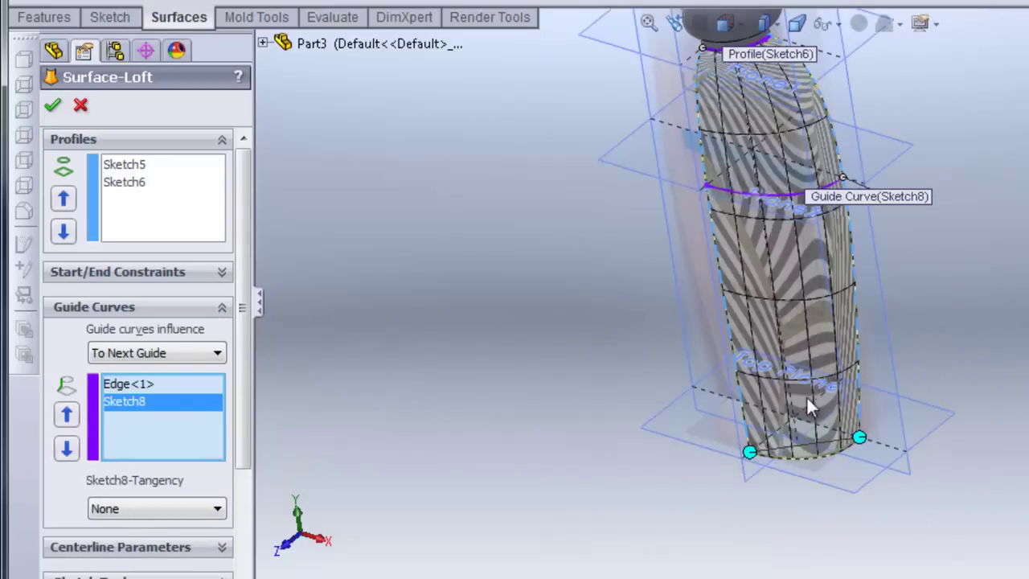
left_click(826, 452)
scroll(867, 206, "up", 3)
scroll(867, 207, "down", 3)
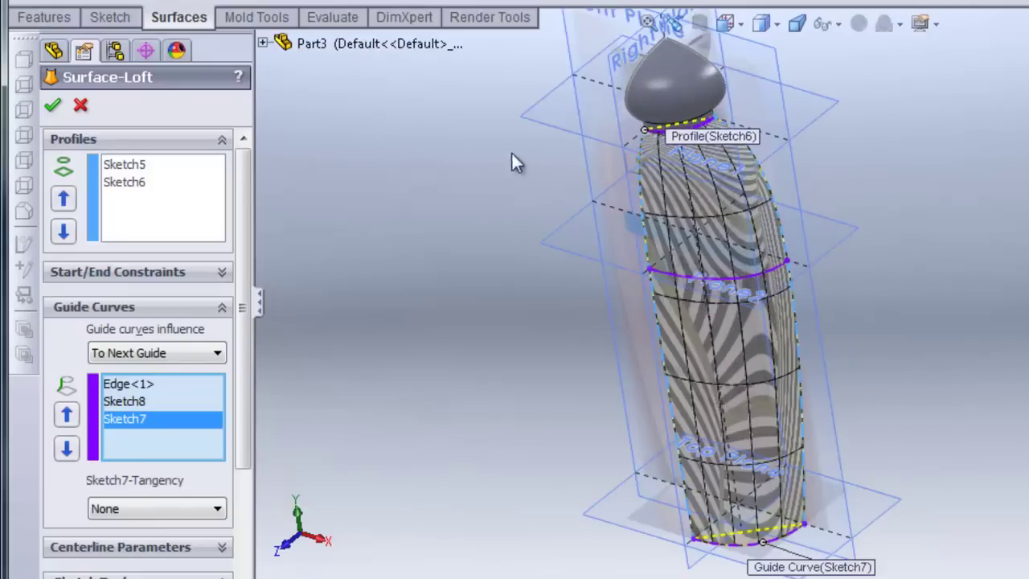
Set both the start and end constraints of the surface loft to Normal To Profile.
left_click(183, 278)
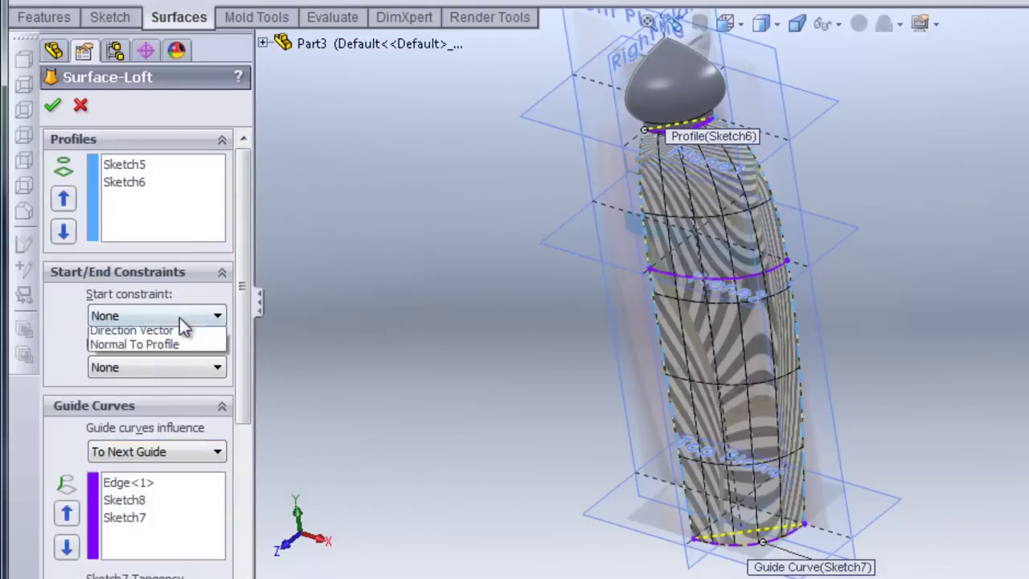
left_click(172, 362)
left_click(178, 388)
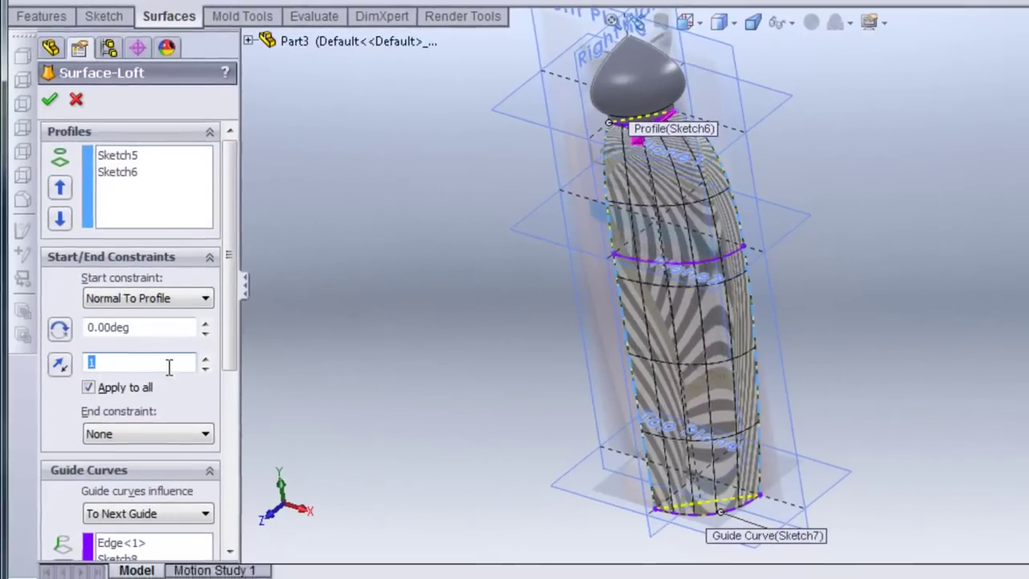
left_click(151, 435)
left_click(152, 475)
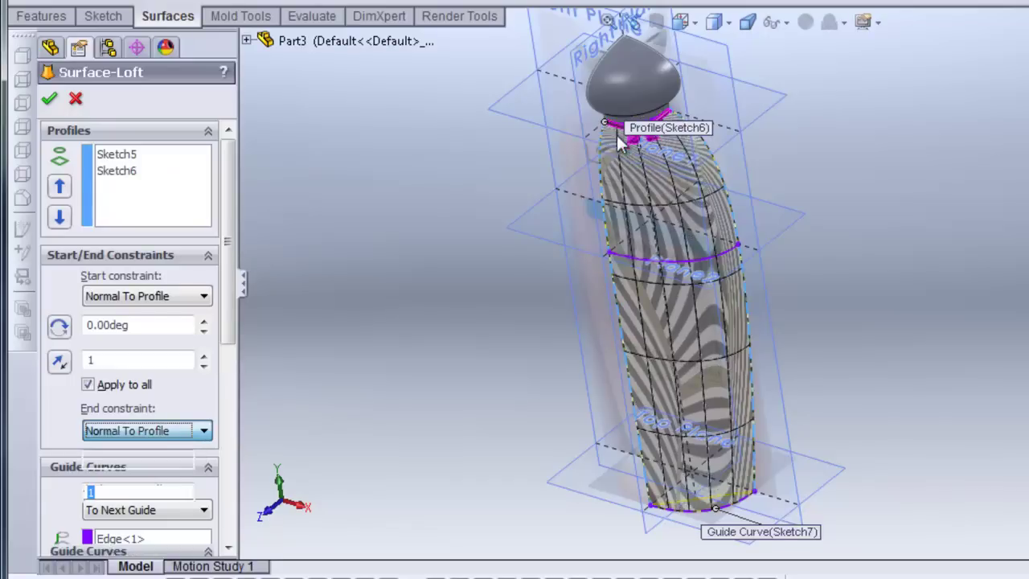
Examine the loft preview around the neck and along the body, and accept the lofted surface.
scroll(652, 166, "down", 4)
middle_click_drag(970, 295, 730, 213)
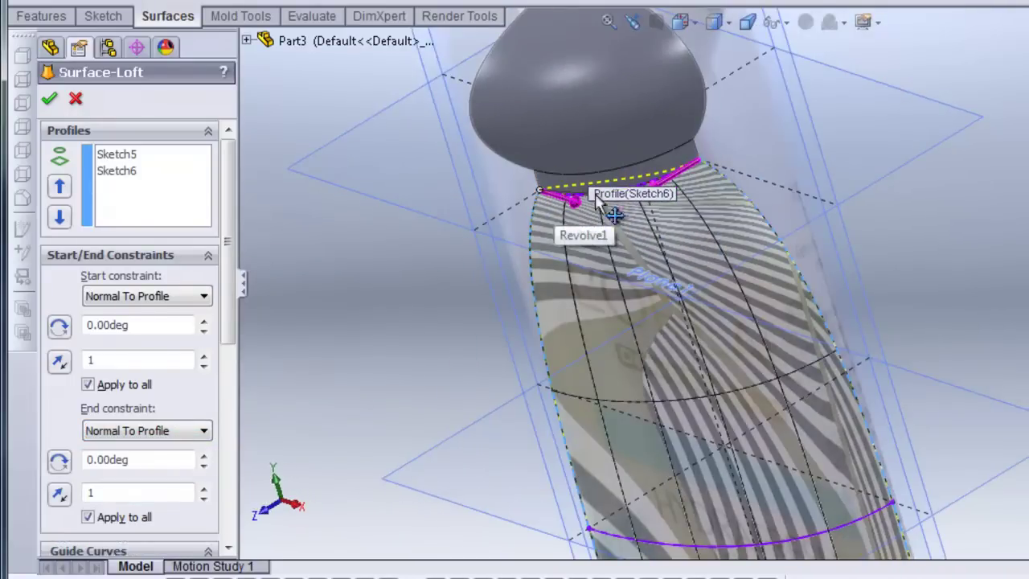
middle_click_drag(729, 258, 791, 294)
scroll(791, 297, "up", 4)
scroll(927, 379, "down", 1)
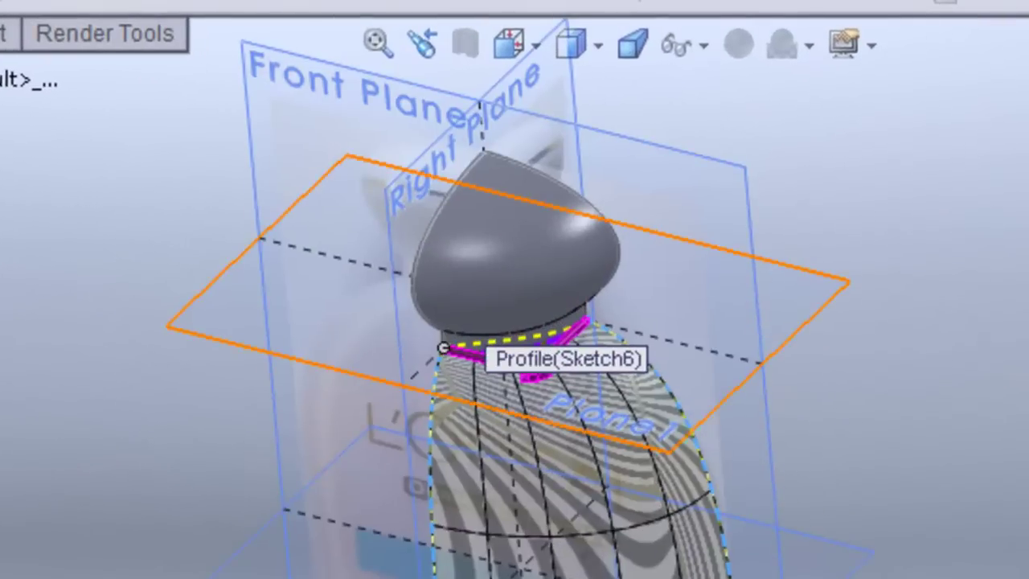
scroll(884, 572, "up", 1)
mouse_move(884, 572)
middle_mouse_down()
mouse_move(803, 574)
mouse_move(900, 572)
mouse_move(880, 574)
middle_mouse_up()
scroll(879, 573, "up", 1)
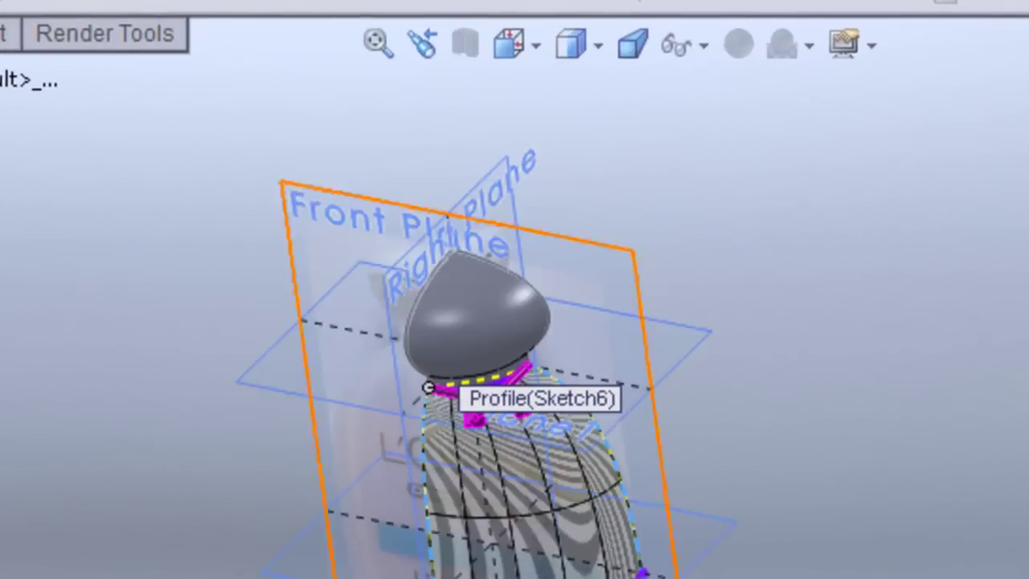
middle_click_drag(165, 539, 345, 504)
scroll(372, 496, "down", 2)
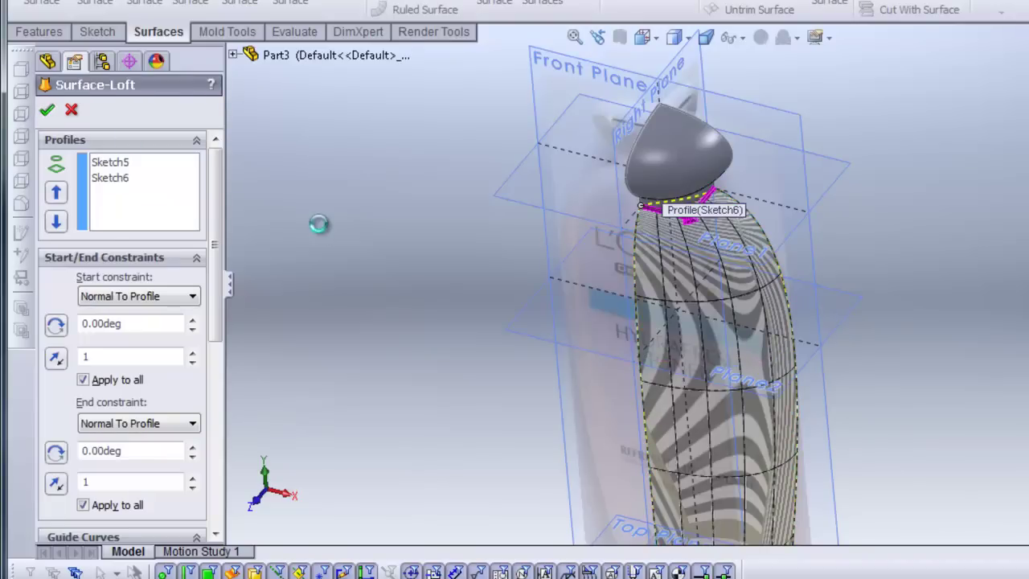
middle_click_drag(372, 260, 537, 255)
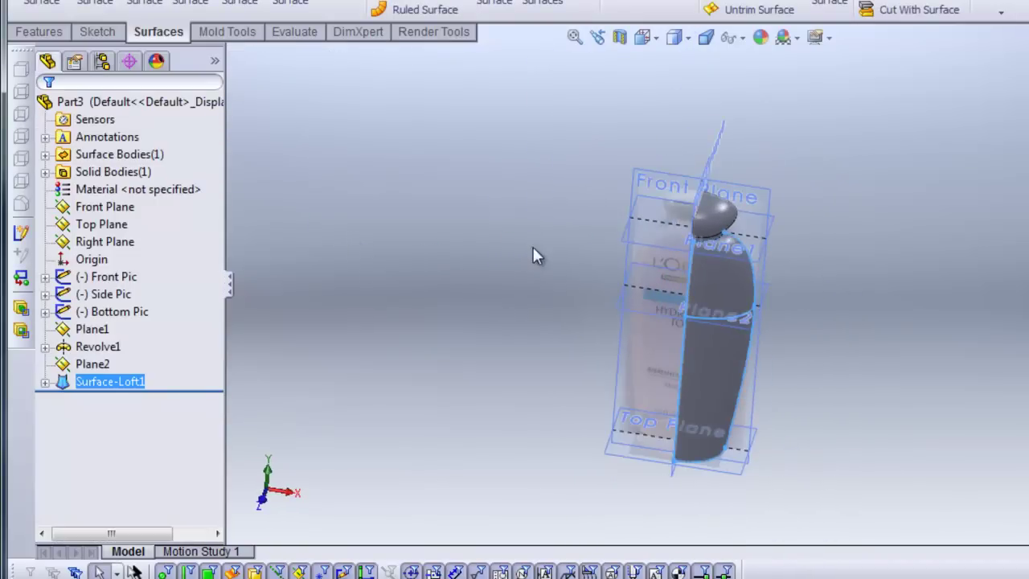
Hide the reference planes and pictures, and inspect the lofted quarter body from inside and outside.
middle_click_drag(803, 340, 677, 277)
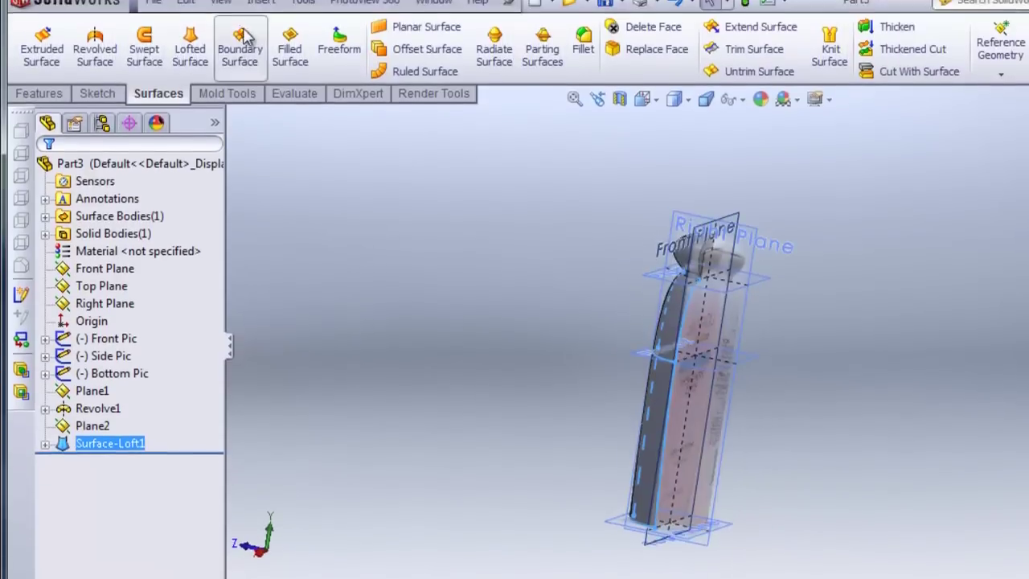
left_click(220, 23)
left_click(310, 163)
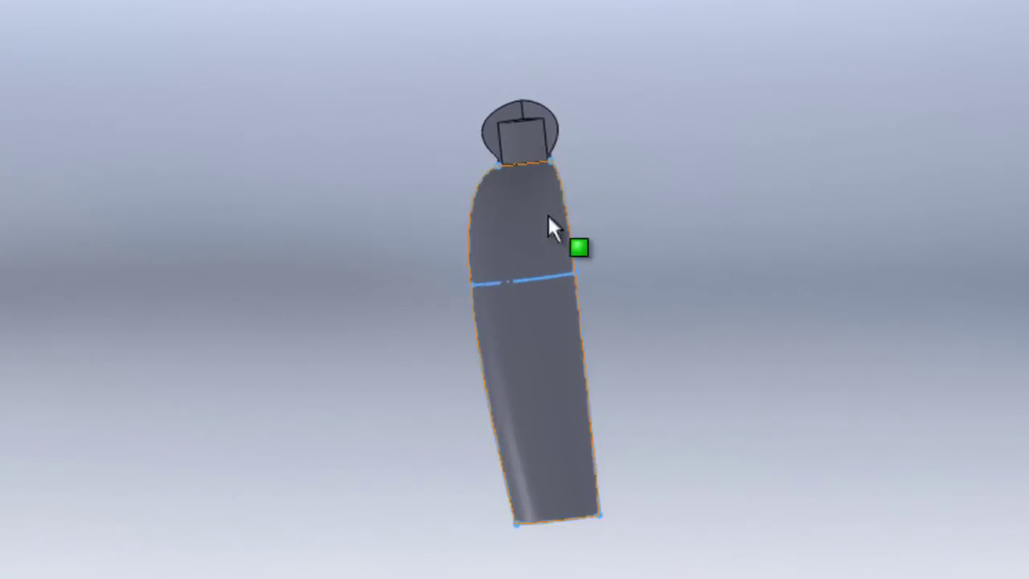
scroll(547, 215, "down", 3)
middle_click_drag(722, 144, 609, 143)
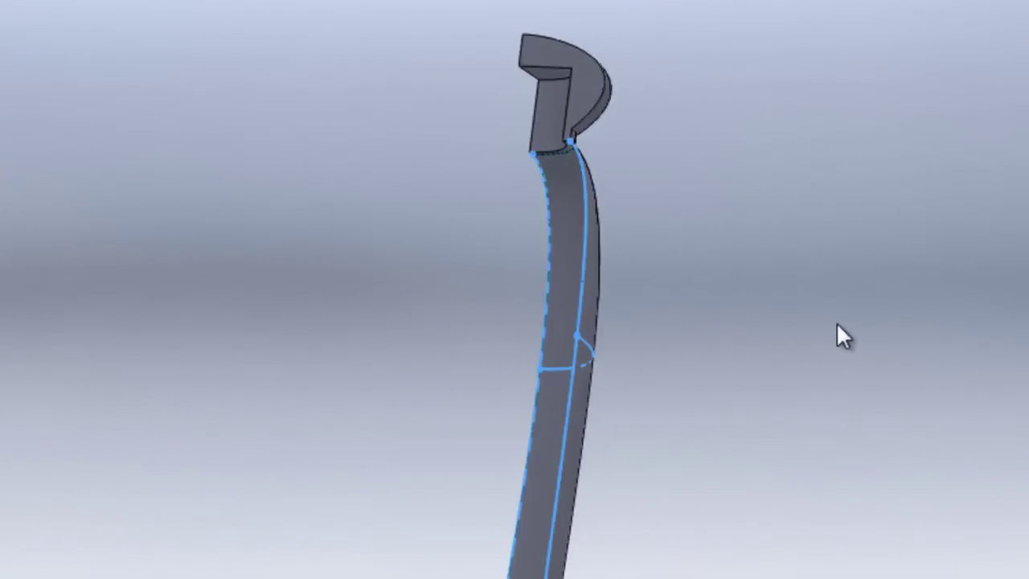
scroll(835, 322, "up", 3)
middle_click_drag(836, 322, 643, 310)
middle_click_drag(599, 269, 814, 263)
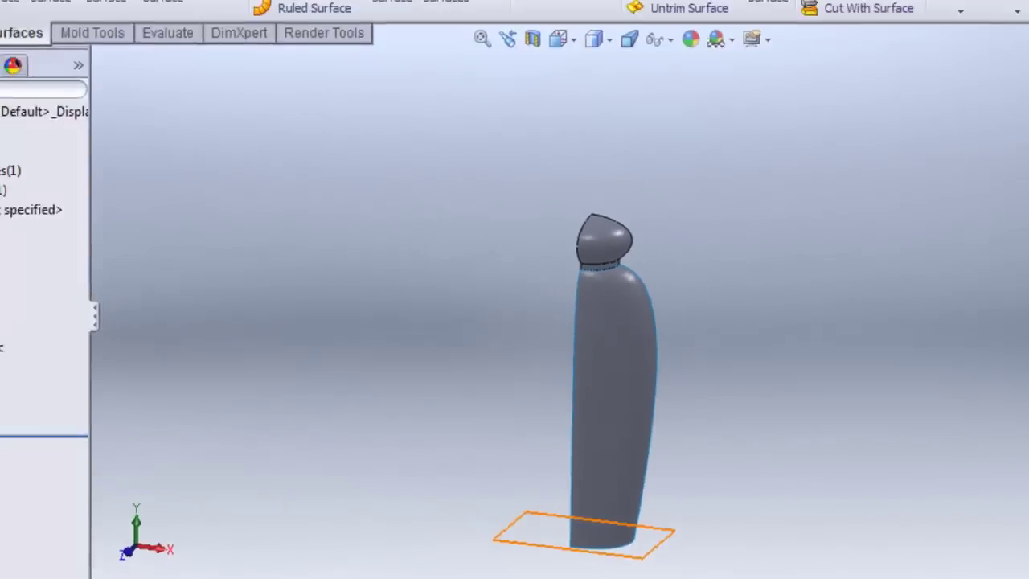
Start a sketch on the Front Plane and convert the lofted surface's outline into a closed profile on it.
left_click(98, 275)
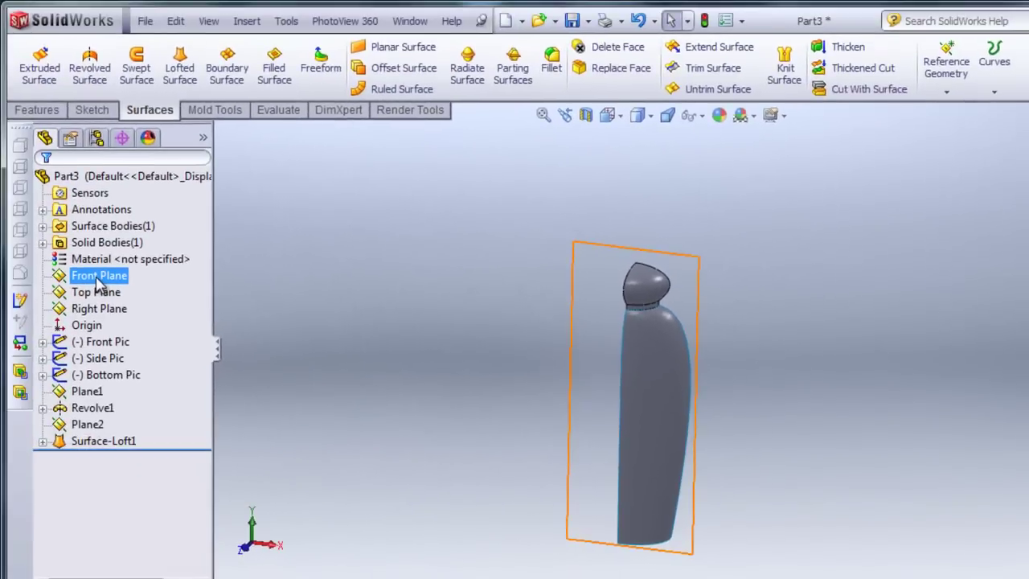
left_click(110, 252)
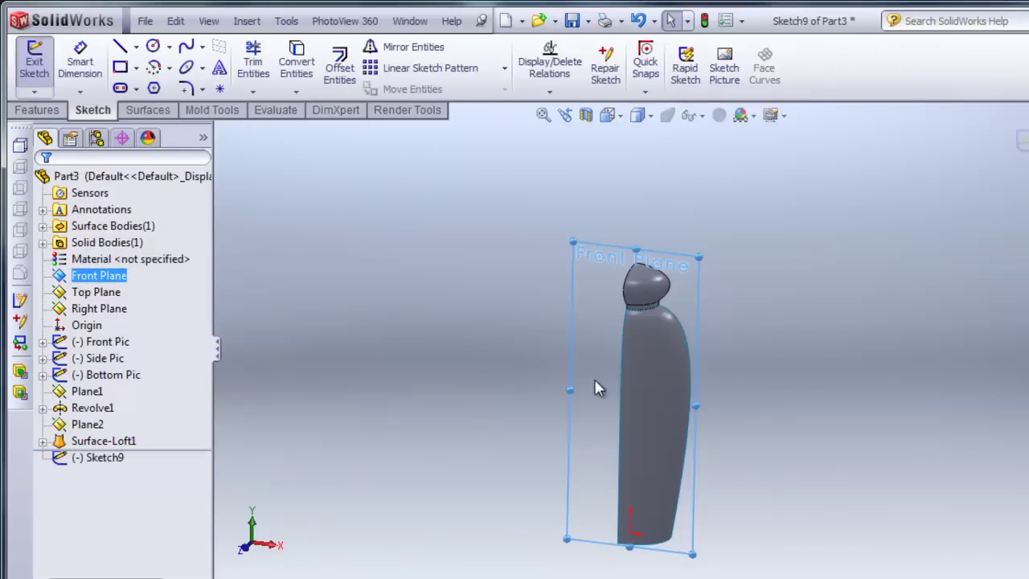
left_click(648, 355)
mouse_move(770, 379)
middle_mouse_down()
mouse_move(778, 381)
mouse_move(776, 364)
mouse_move(755, 394)
middle_mouse_up()
scroll(682, 423, "down", 2)
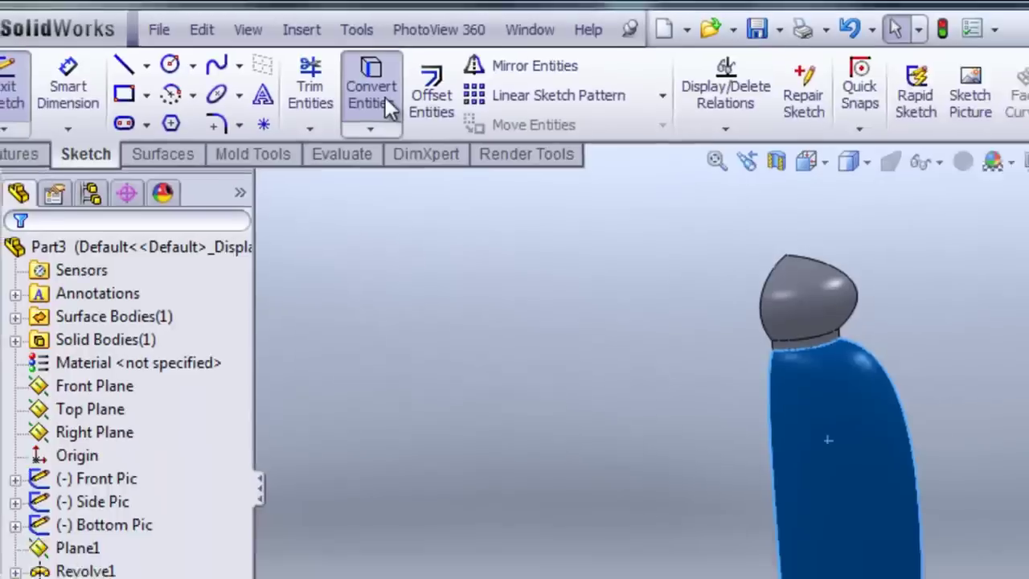
left_click(553, 163)
mouse_move(640, 390)
middle_mouse_down()
mouse_move(815, 333)
mouse_move(669, 345)
mouse_move(820, 351)
middle_mouse_up()
scroll(562, 257, "down", 3)
middle_click_drag(624, 232, 824, 378)
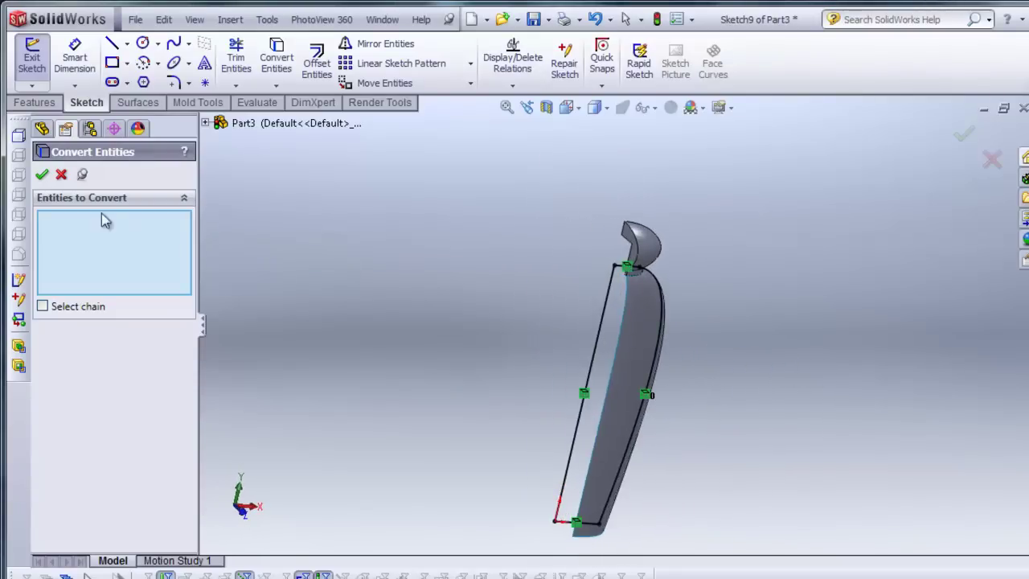
left_click(42, 175)
scroll(768, 338, "up", 2)
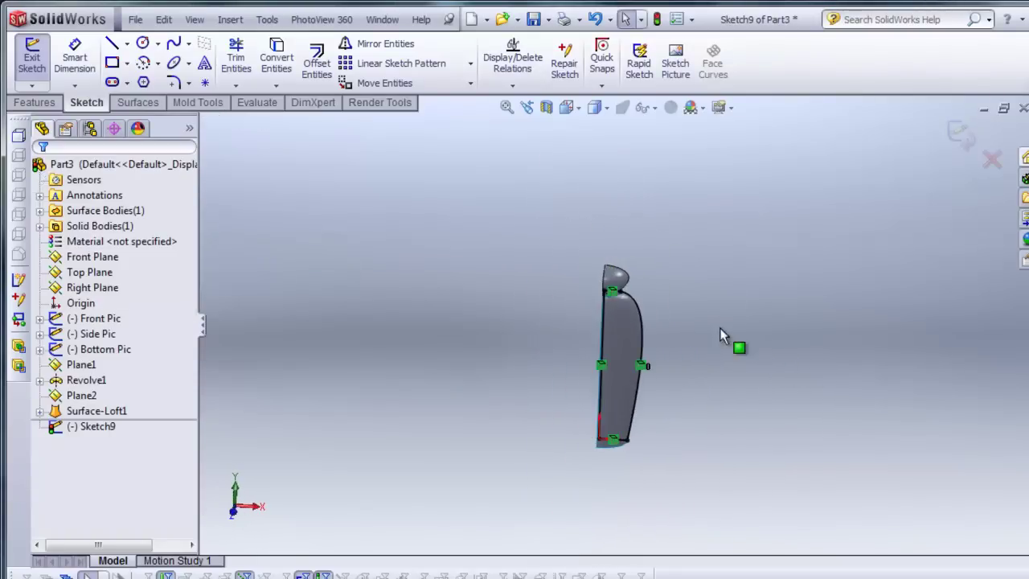
middle_click_drag(720, 329, 657, 371)
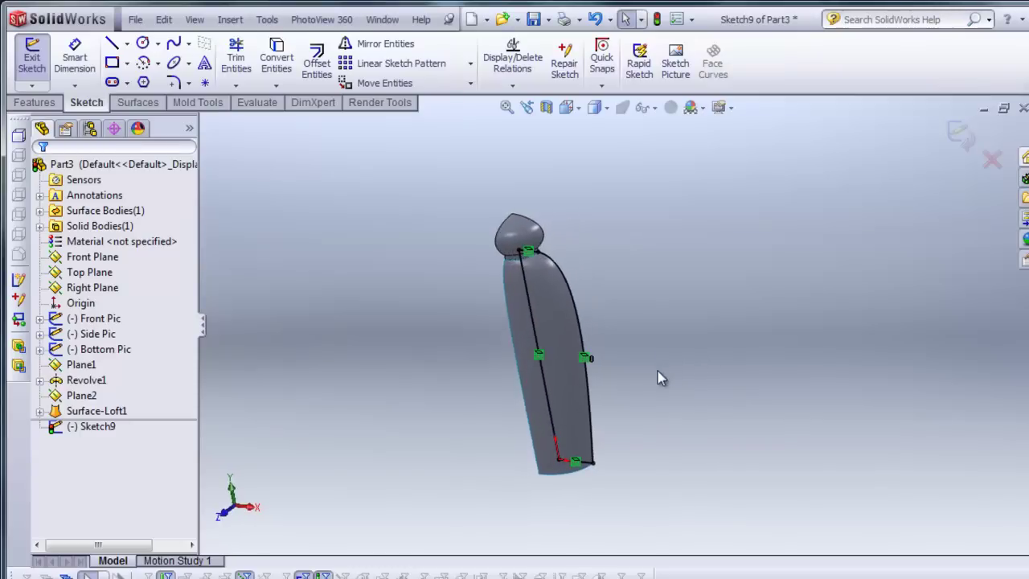
Extrude the converted profile into a solid using the Up To Surface end condition, with the lofted surface as the limit.
left_click(36, 103)
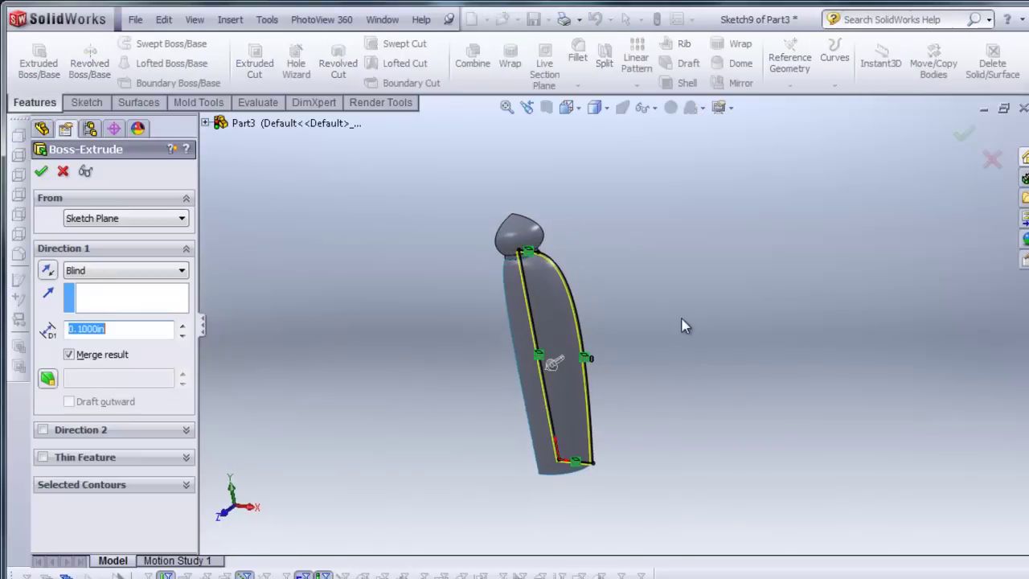
left_click_drag(549, 364, 483, 389)
middle_click_drag(627, 313, 701, 310)
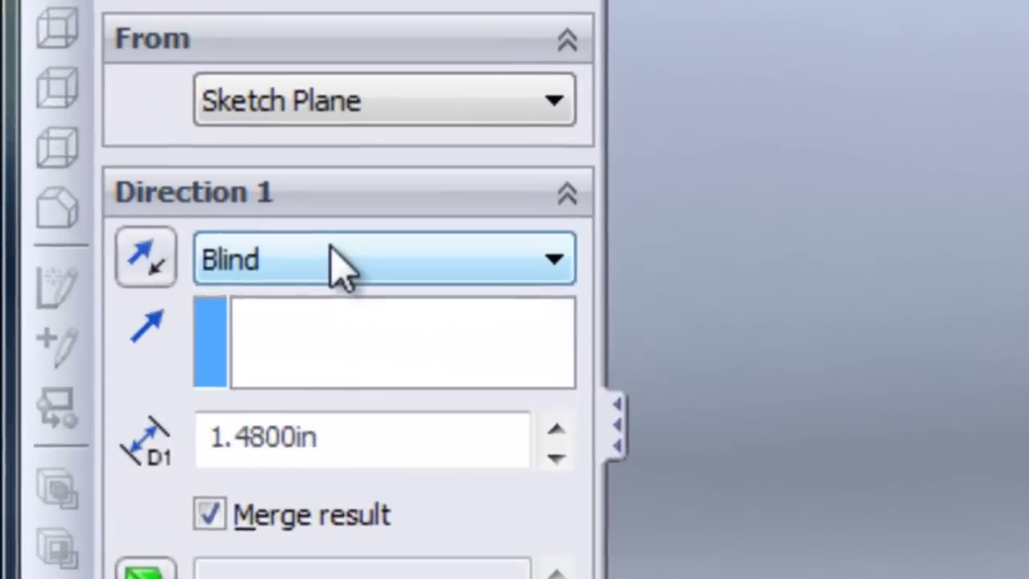
left_click(110, 271)
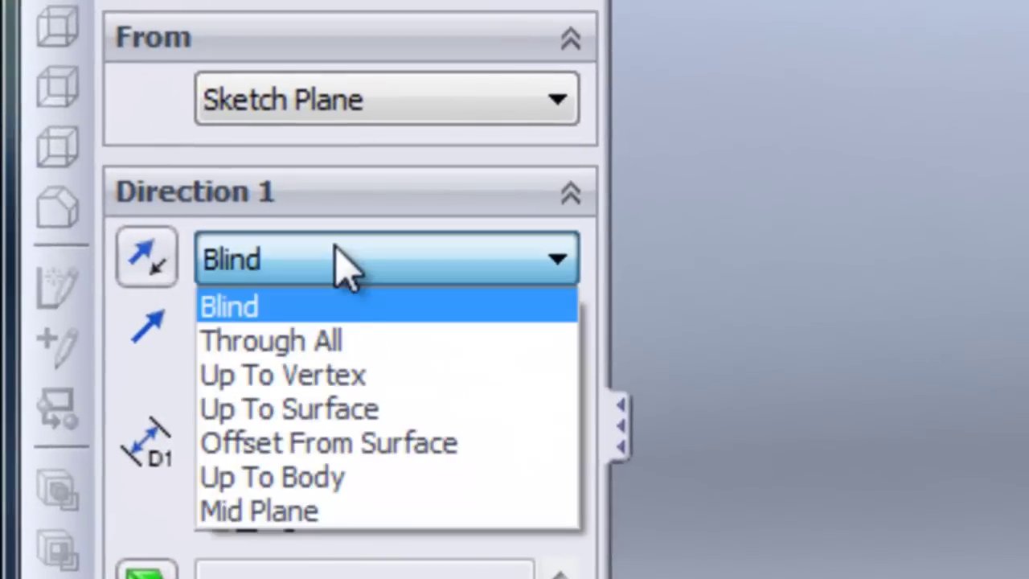
left_click(348, 410)
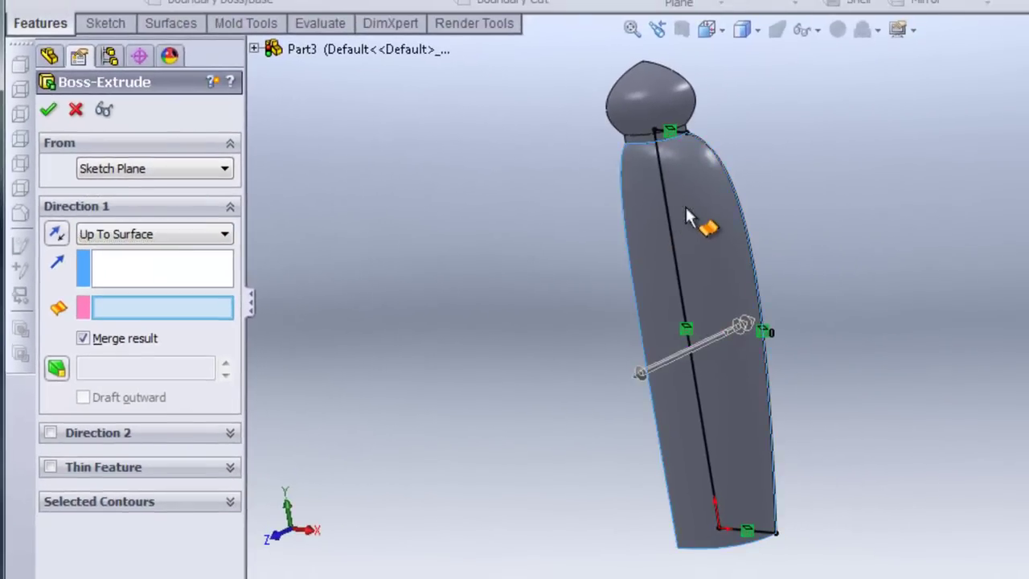
left_click(685, 208)
middle_click_drag(419, 326, 978, 425)
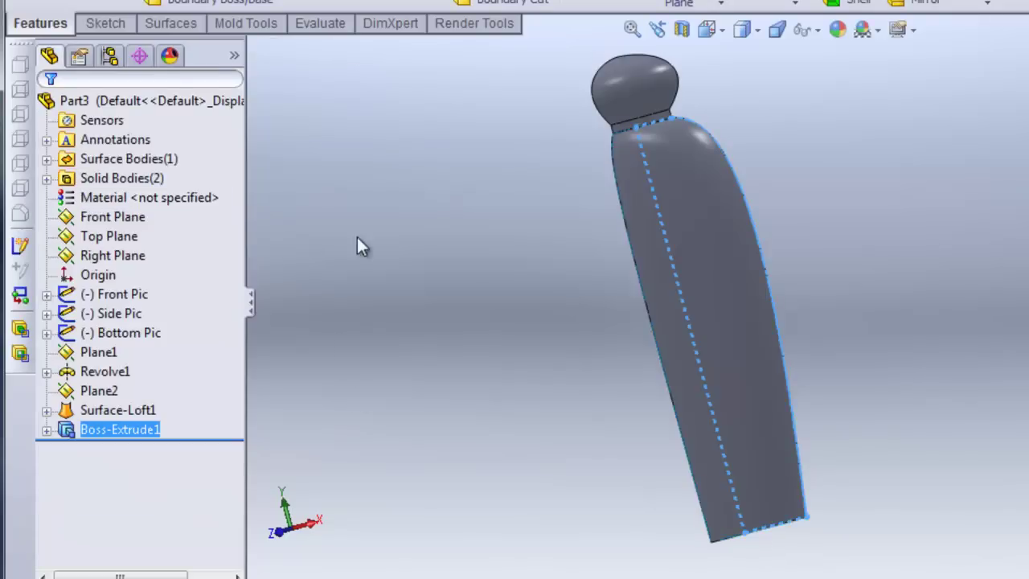
middle_click_drag(356, 235, 786, 127)
scroll(784, 128, "down", 5)
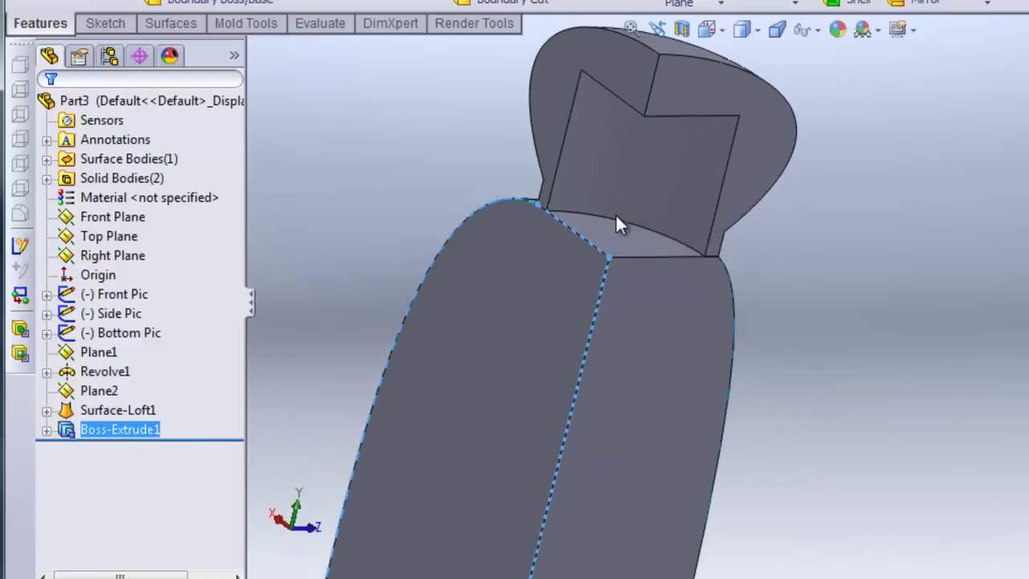
scroll(777, 319, "up", 5)
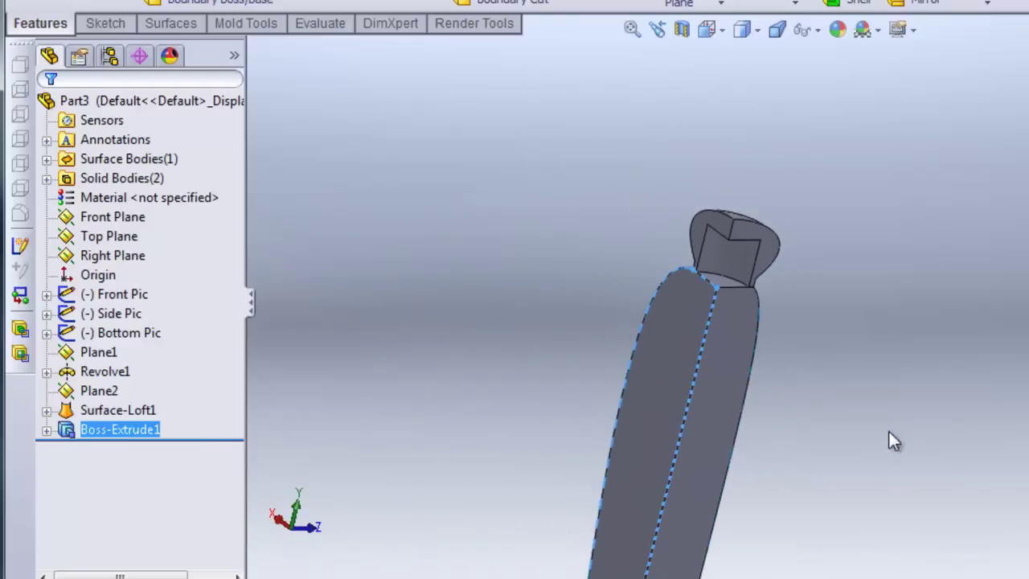
Show the cap and the shoulder of the quarter bottle from the front in wireframe display.
middle_click_drag(888, 429, 762, 418)
scroll(762, 418, "up", 3)
middle_click_drag(695, 459, 727, 381, "ctrl")
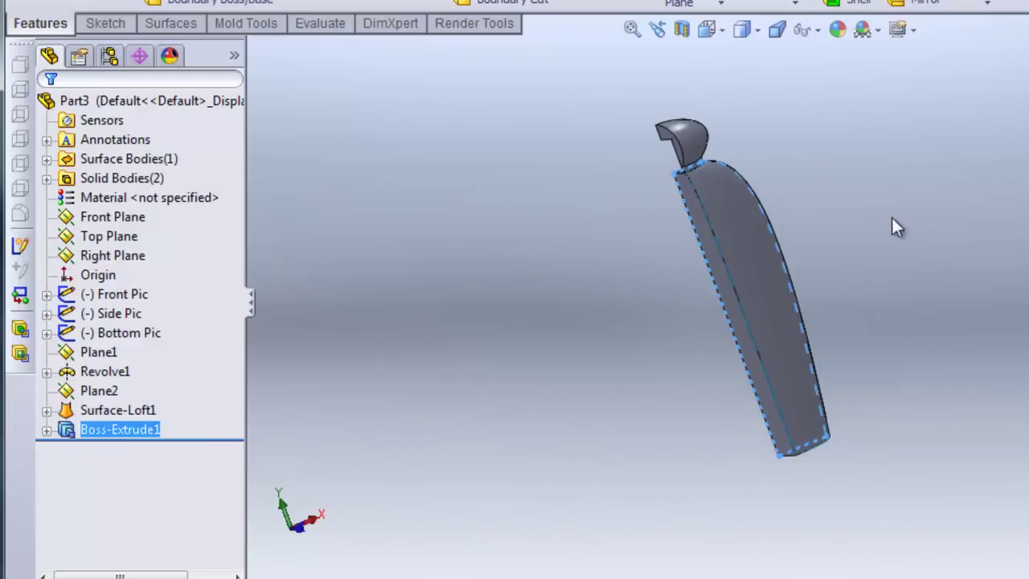
middle_click_drag(893, 225, 719, 99)
scroll(835, 199, "down", 3)
scroll(816, 267, "down", 3)
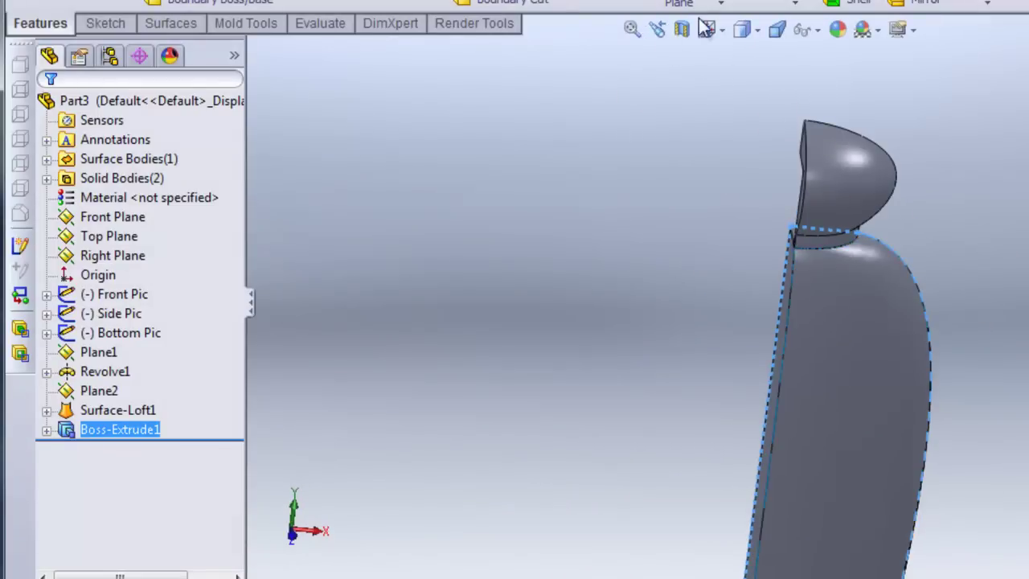
left_click(706, 30)
left_click(734, 85)
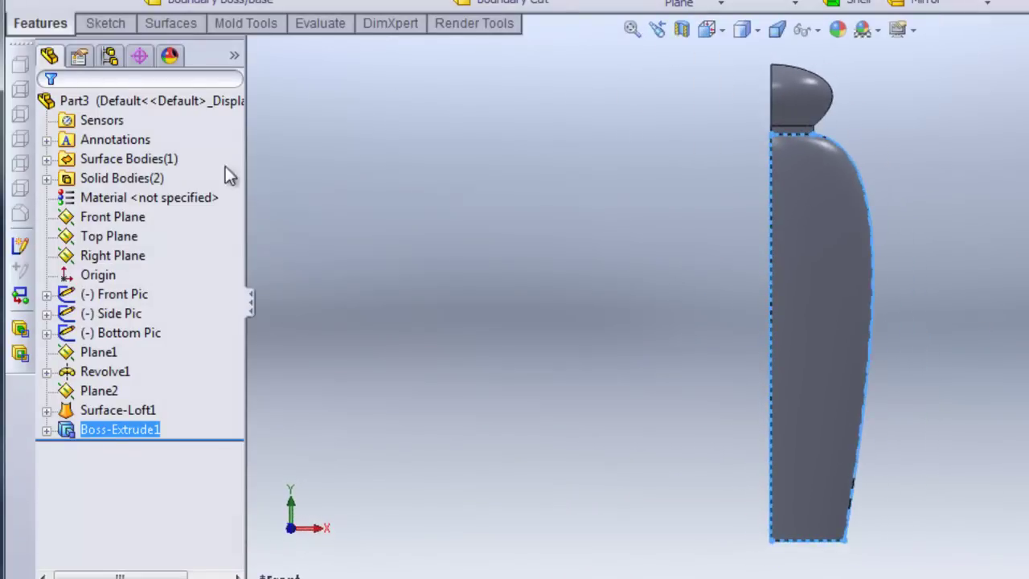
scroll(823, 64, "down", 4)
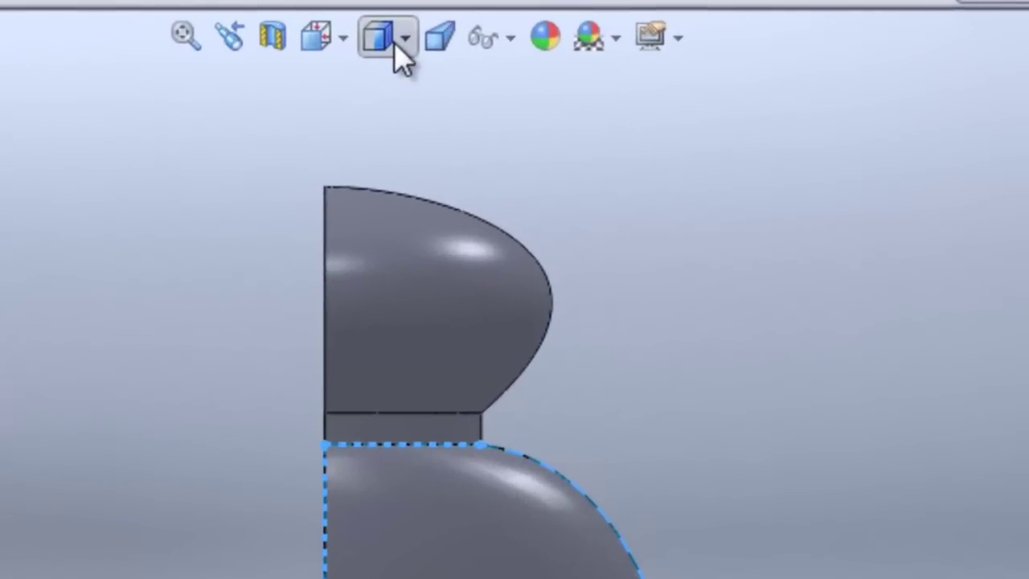
left_click(491, 38)
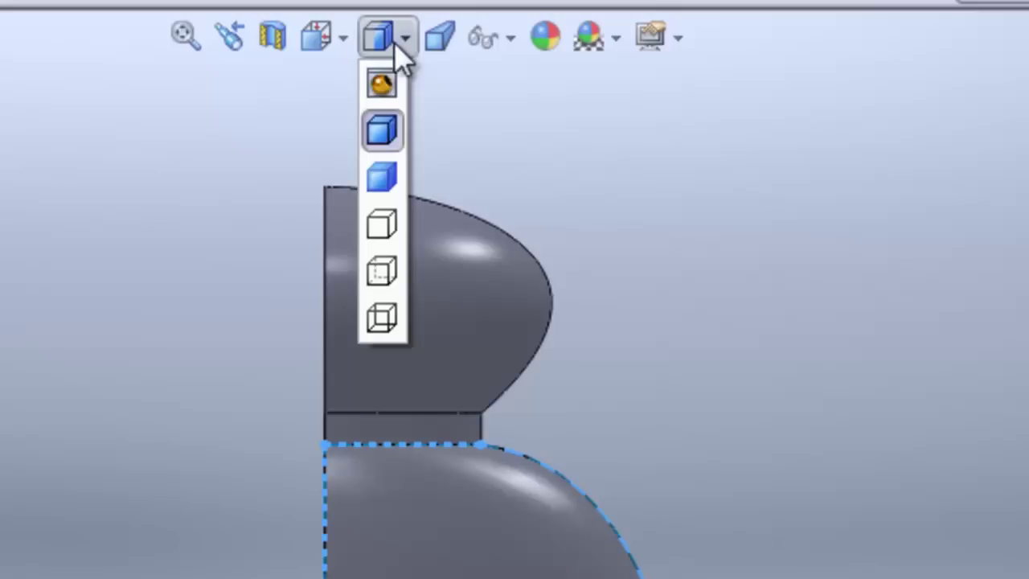
left_click(381, 319)
scroll(386, 340, "down", 2)
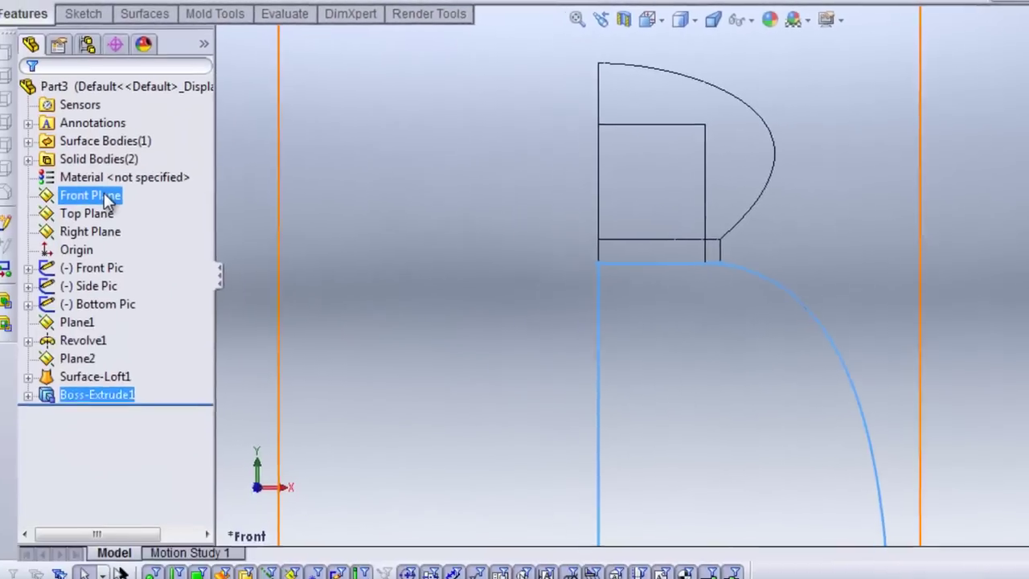
Sketch a corner rectangle about 0.475 by 0.626 in on the Front Plane, from the cap's centre edge to the body's top edge.
left_click(105, 196)
left_click(135, 168)
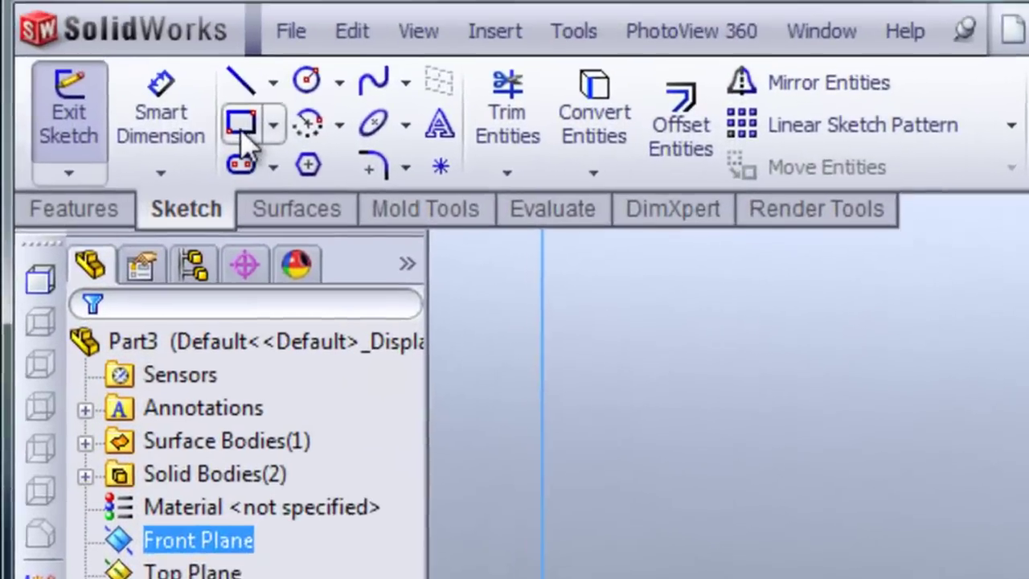
left_click(147, 0)
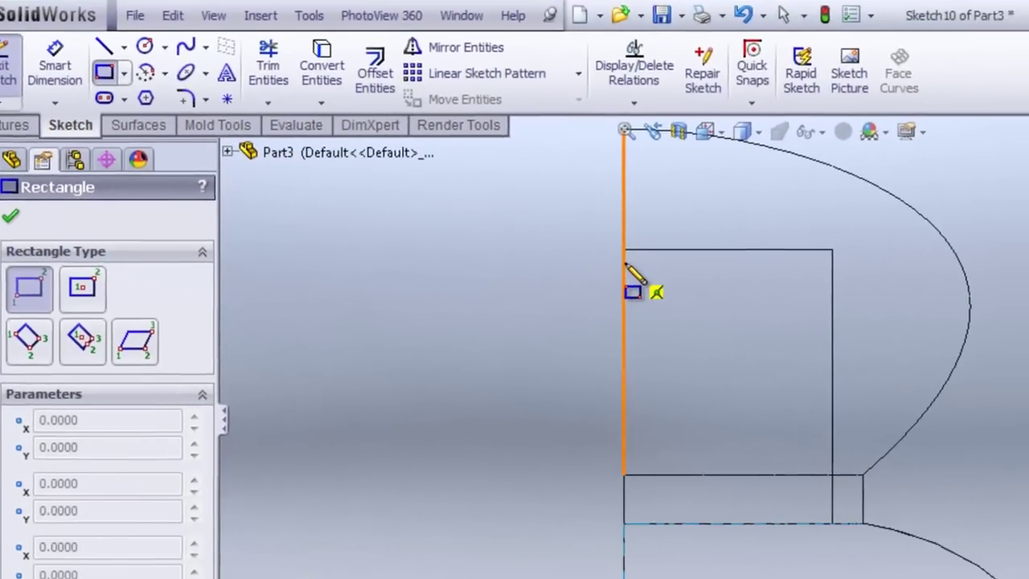
mouse_move(655, 266)
left_mouse_down()
mouse_move(788, 460)
mouse_move(849, 522)
left_mouse_up()
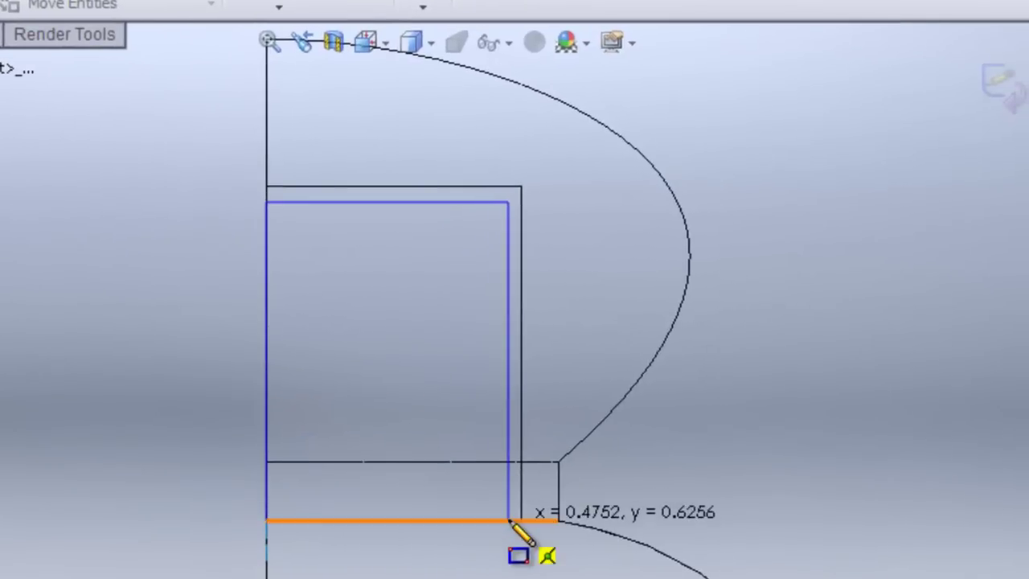
left_click_drag(512, 524, 508, 538)
right_click(809, 252)
left_click(845, 263)
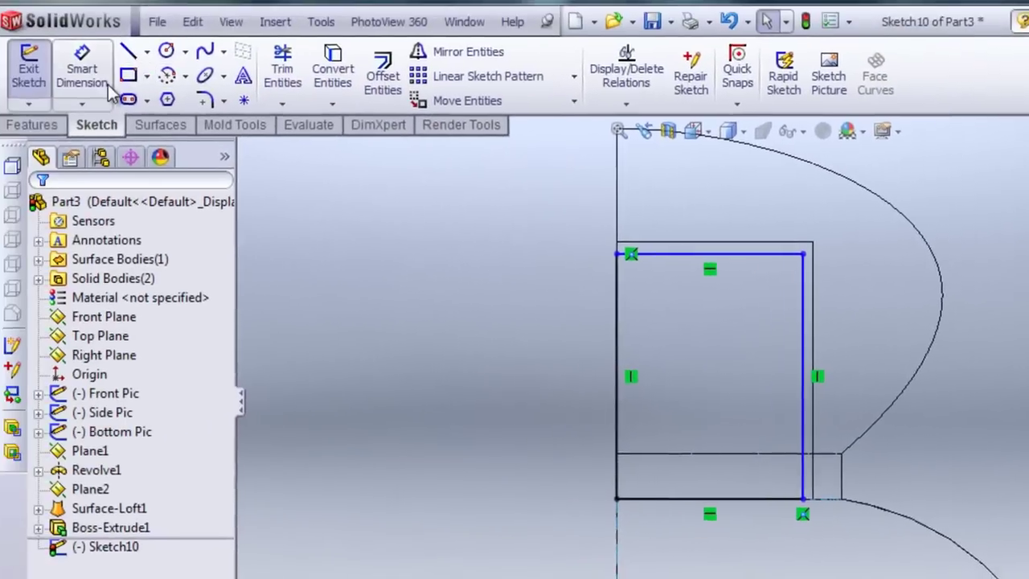
Dimension the gap between the rectangle's top line and the top edge of the cap's cavity as 0.02 in.
left_click(107, 84)
scroll(686, 208, "down", 2)
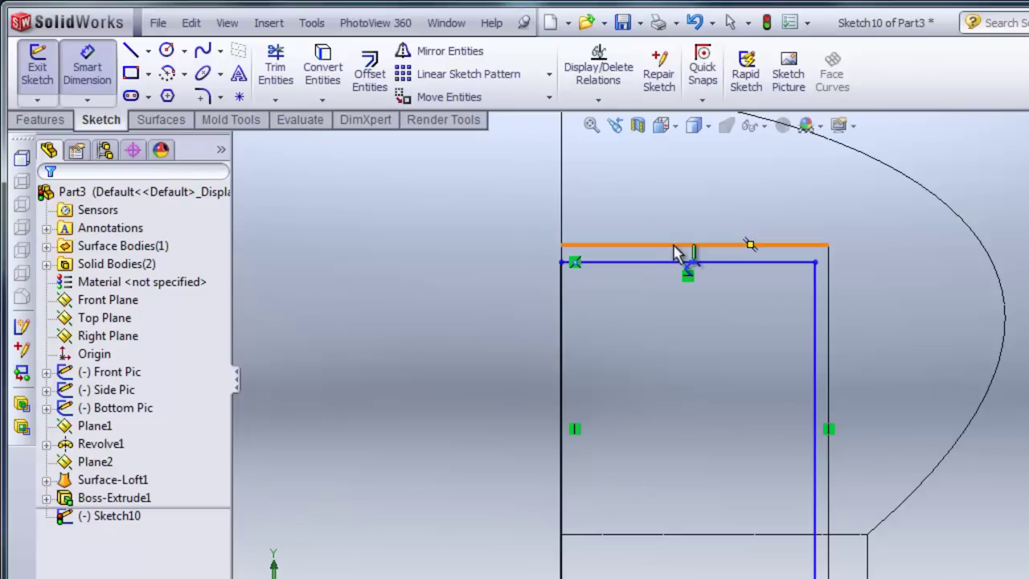
left_click(675, 264)
left_click(492, 261)
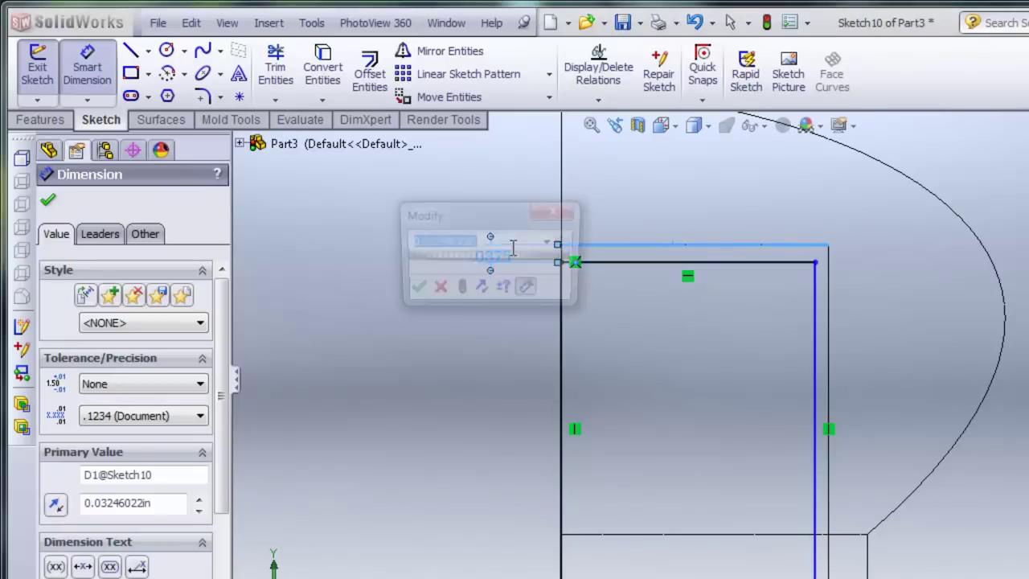
type(".02")
key("Return")
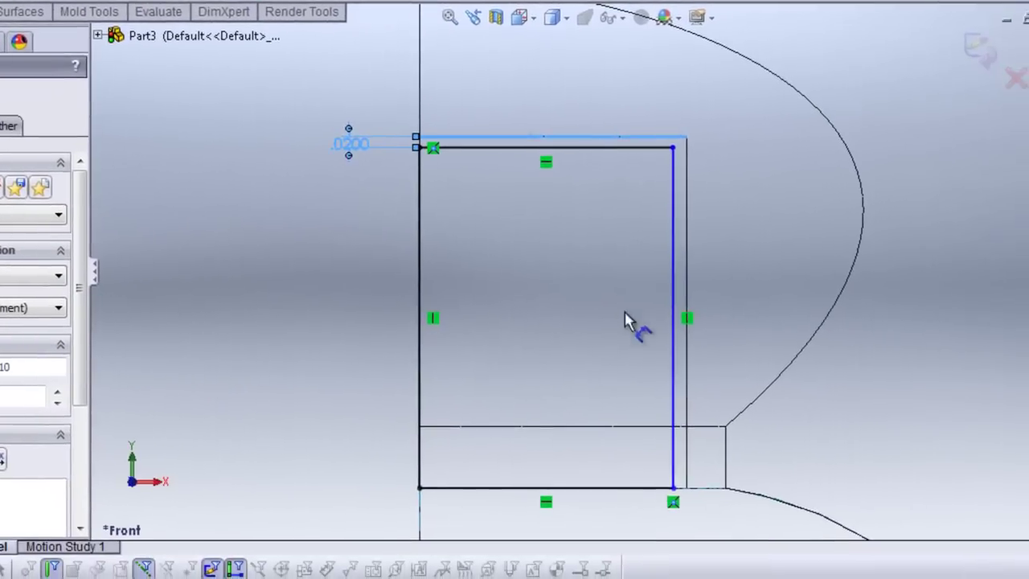
Dimension the gap between the rectangle's outer vertical line and the side wall of the cap's cavity as 0.02 in.
left_click(674, 337)
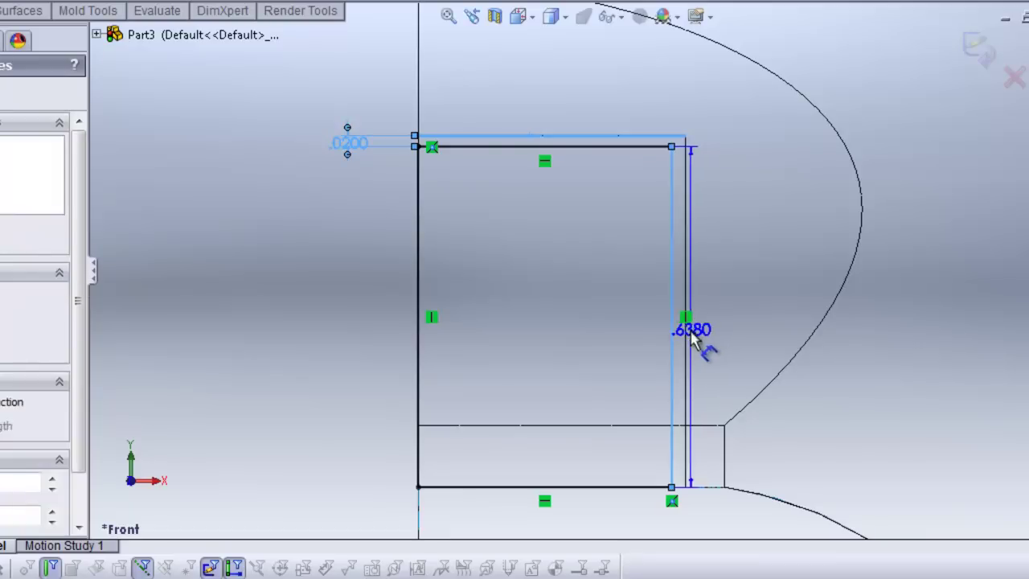
left_click(685, 336)
left_click(893, 275)
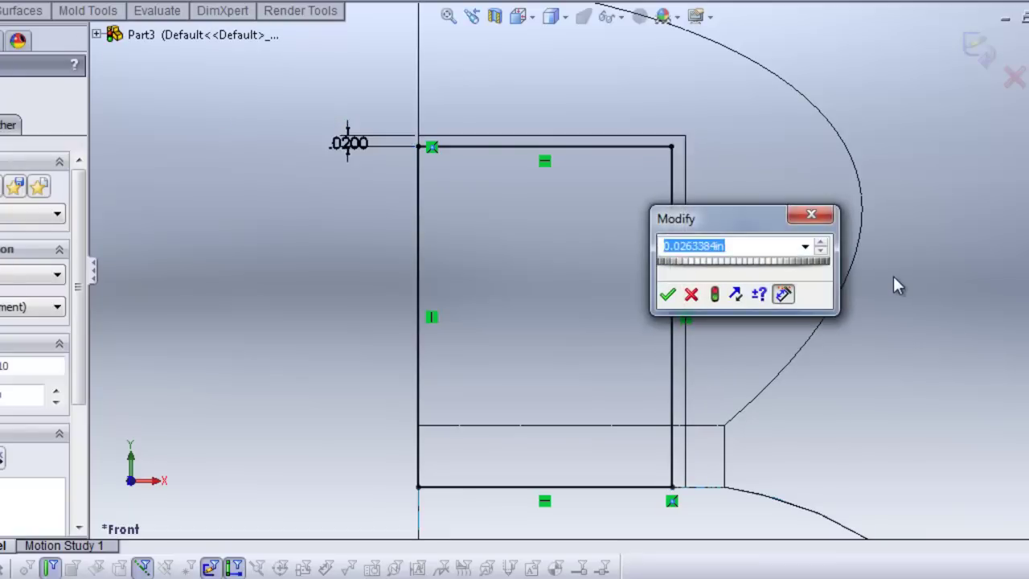
type(".02")
key("Return")
right_click(905, 96)
left_click(911, 109)
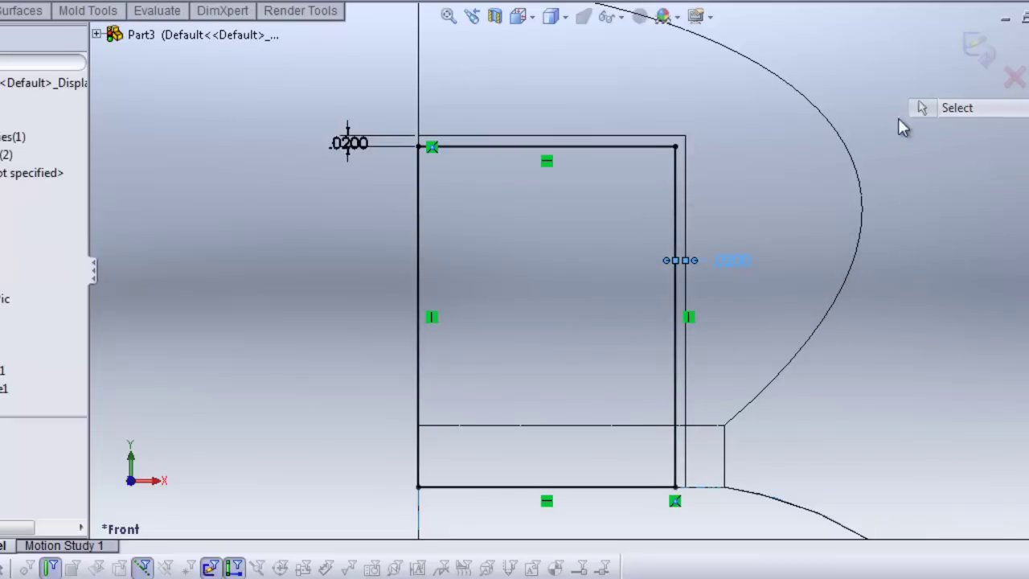
Set up a revolved boss of the rectangle about its vertical line on the bottle's centre axis, with an angle of 90 degrees.
scroll(782, 286, "up", 2)
mouse_move(782, 288)
middle_mouse_down()
mouse_move(900, 298)
mouse_move(913, 338)
mouse_move(846, 302)
middle_mouse_up()
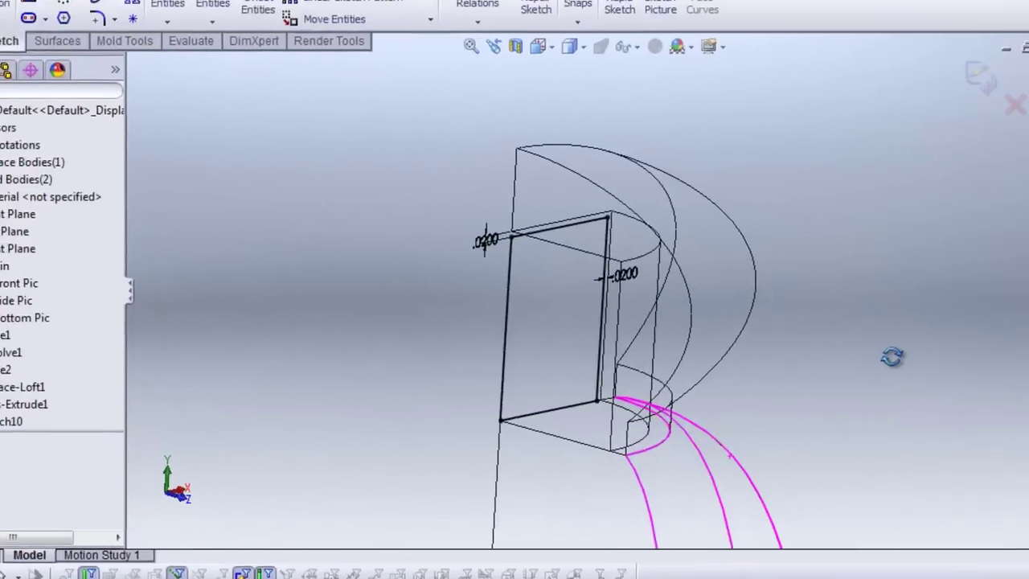
left_click(35, 104)
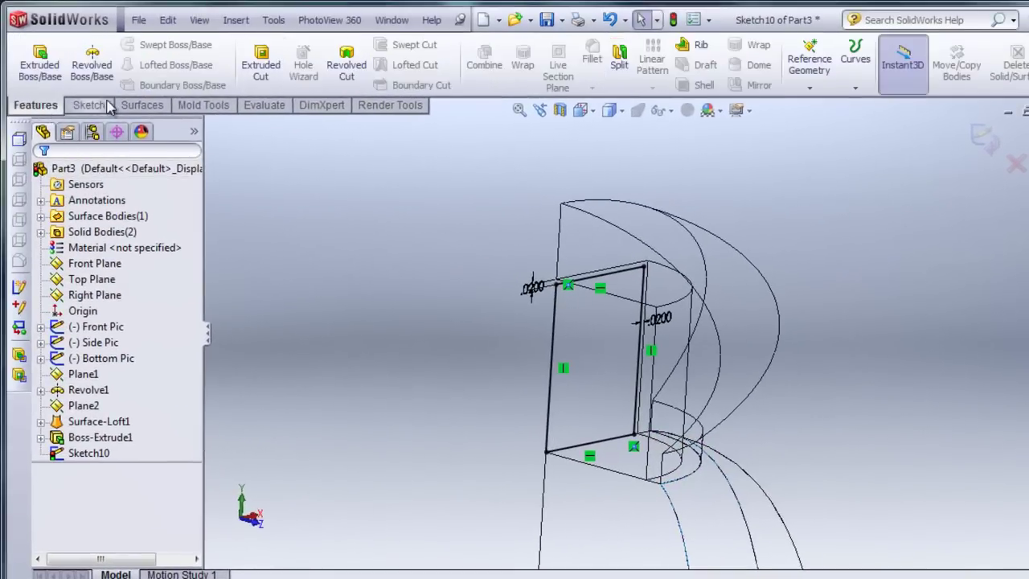
left_click(91, 60)
left_click(553, 341)
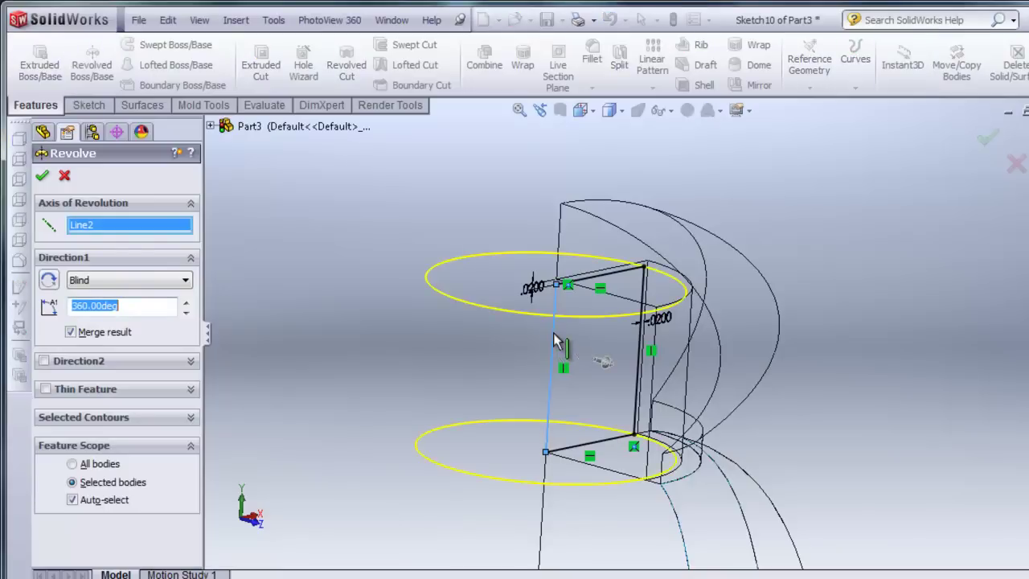
middle_click_drag(873, 397, 792, 414)
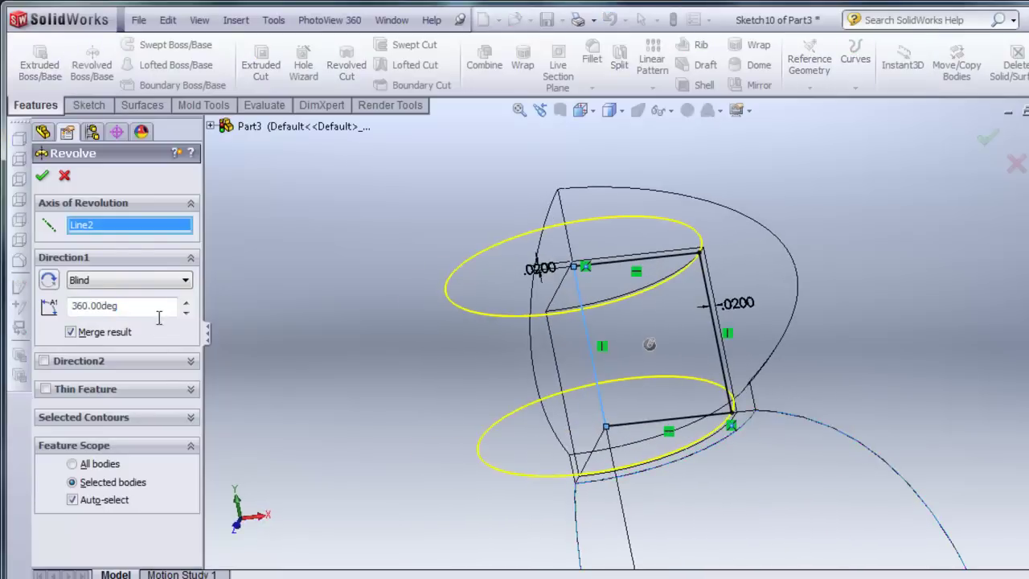
type("90")
key("Return")
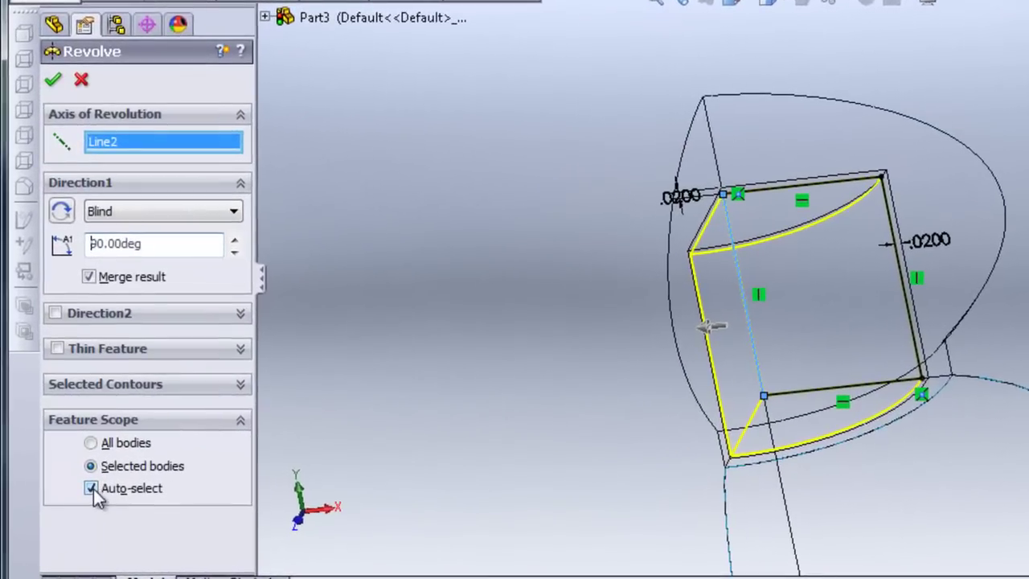
Limit the revolve's feature scope to the Boss-Extrude1 body, restore shaded display with edges, and accept the neck.
left_click(91, 488)
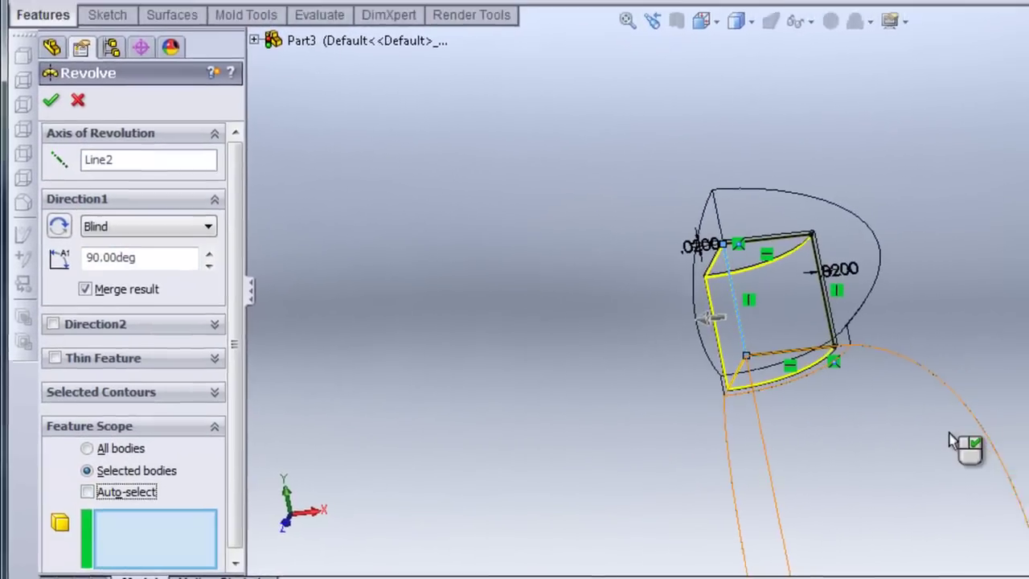
left_click(759, 464)
scroll(787, 438, "down", 3)
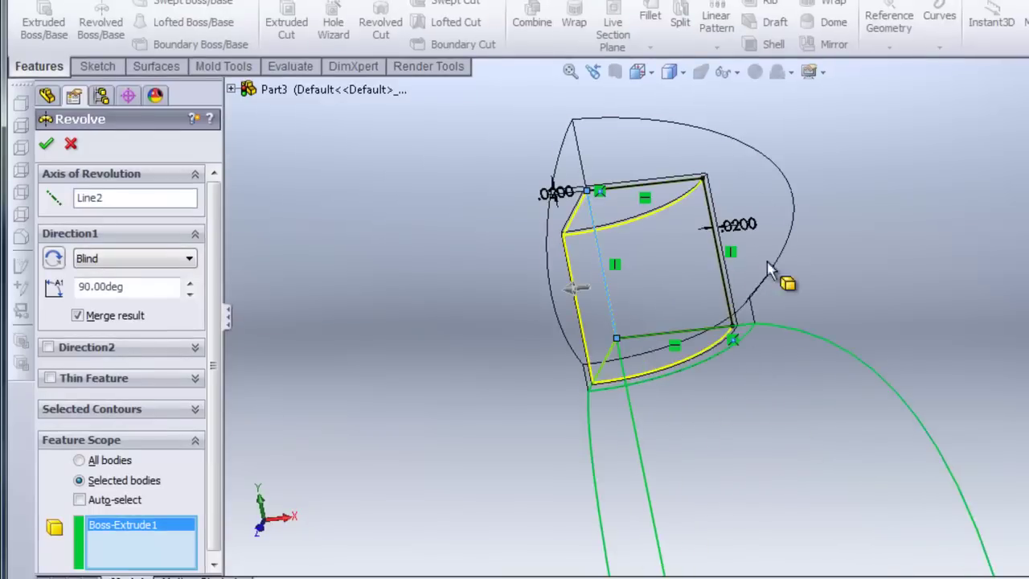
left_click(651, 73)
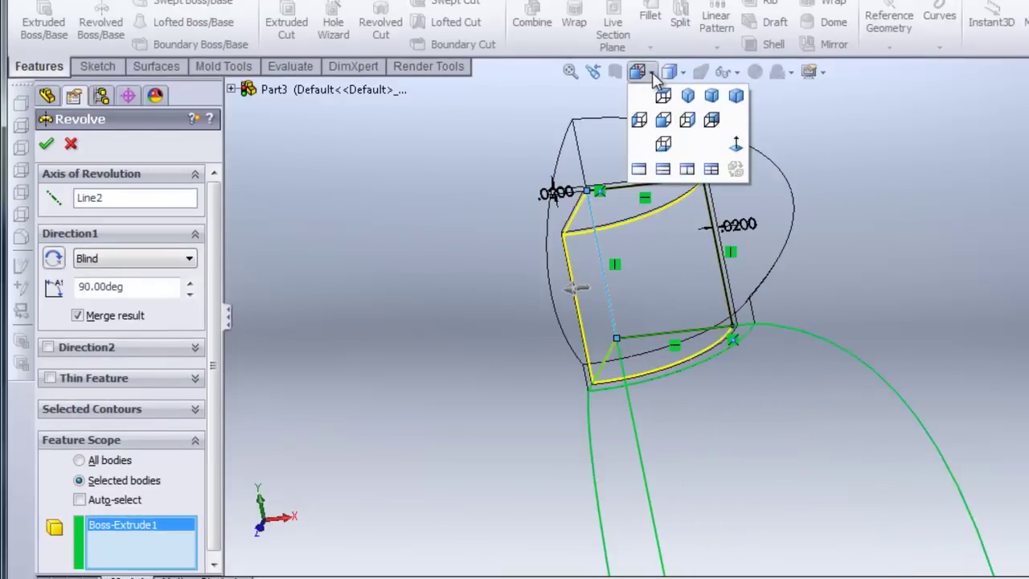
left_click(672, 122)
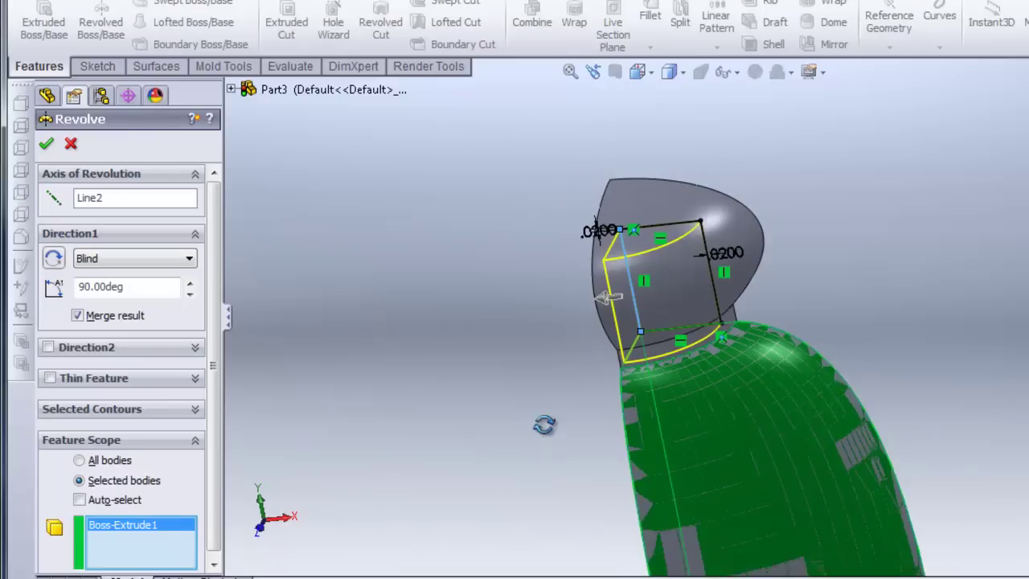
middle_click_drag(544, 424, 672, 411)
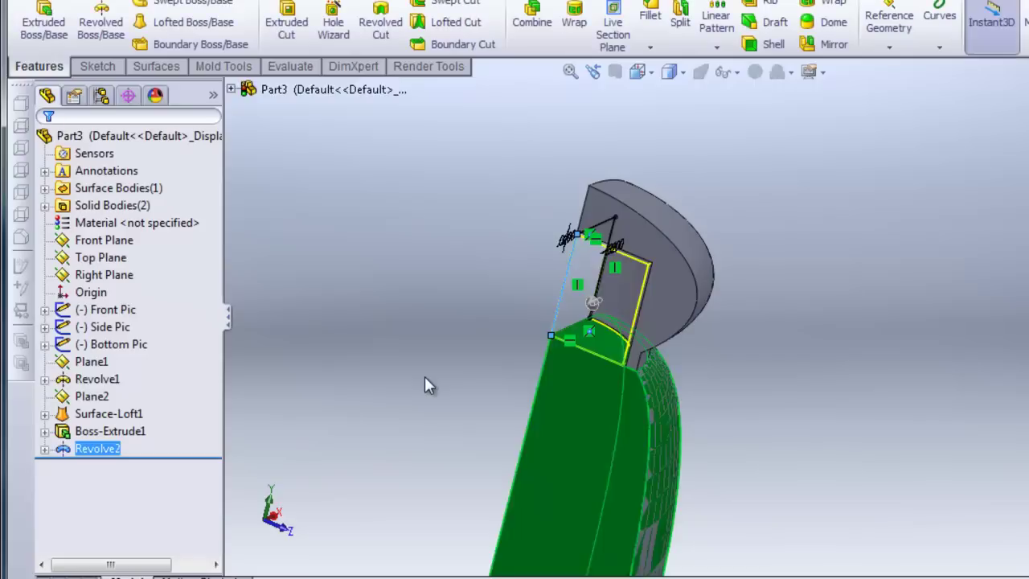
Hide the Surface-Loft1 surface body so that only the solid bodies are shown.
middle_click_drag(425, 383, 698, 196)
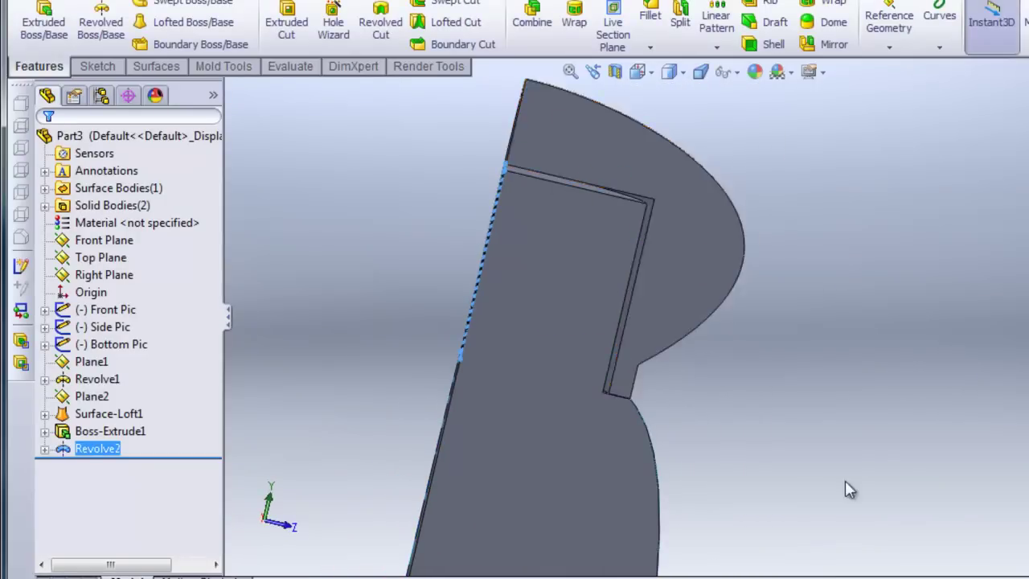
scroll(787, 489, "up", 8)
middle_click_drag(753, 410, 640, 396)
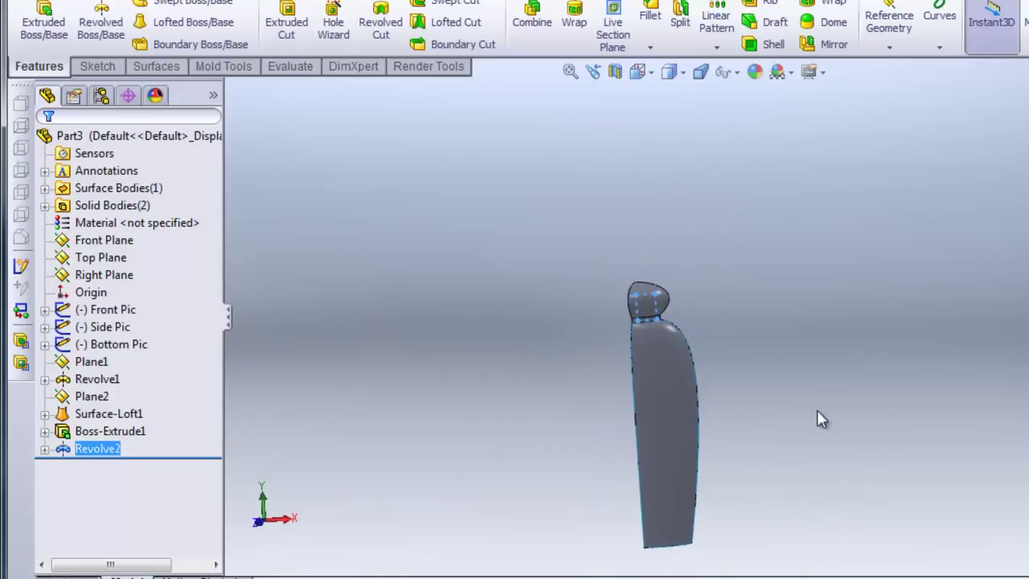
middle_click_drag(819, 419, 751, 217)
left_click(119, 189)
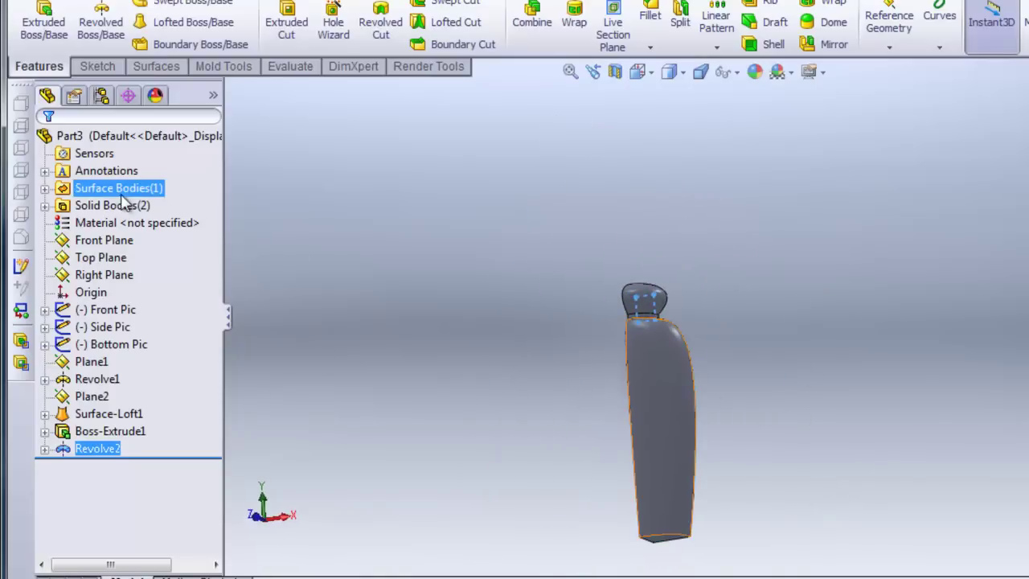
left_click(45, 188)
middle_click_drag(340, 316, 744, 424)
left_click(117, 206)
left_click(121, 188)
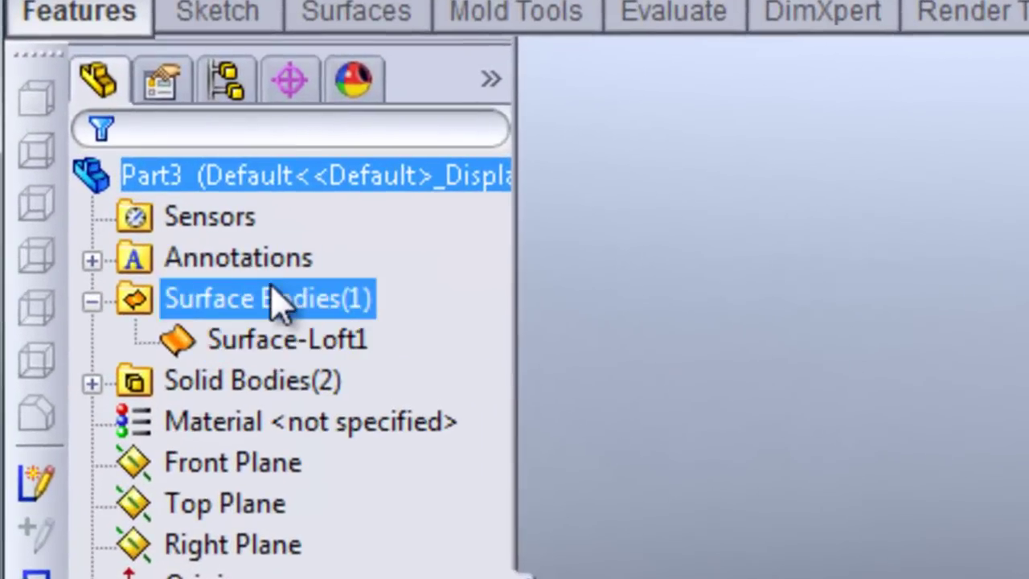
right_click(122, 188)
left_click(299, 218)
left_click(356, 345)
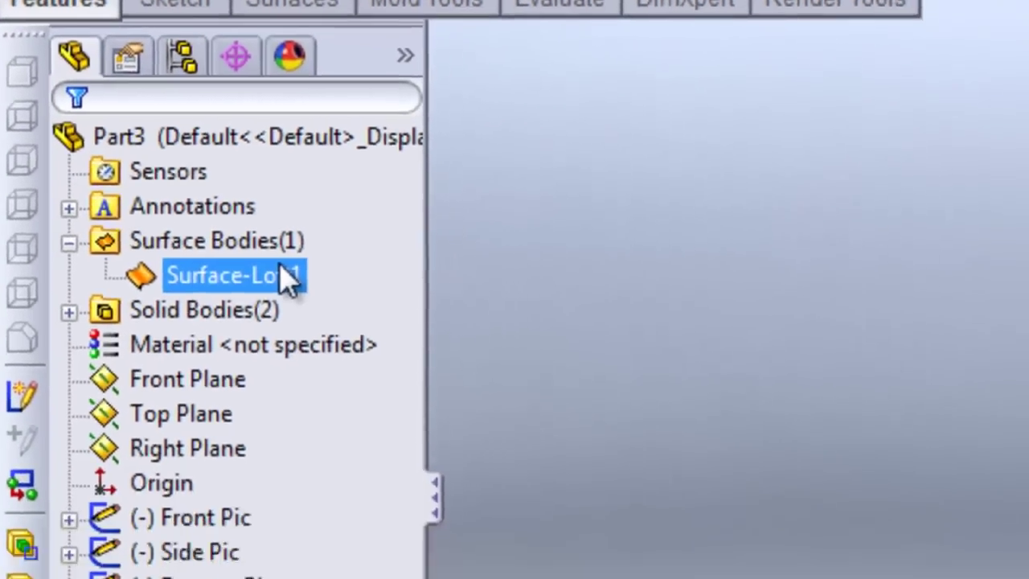
right_click(290, 276)
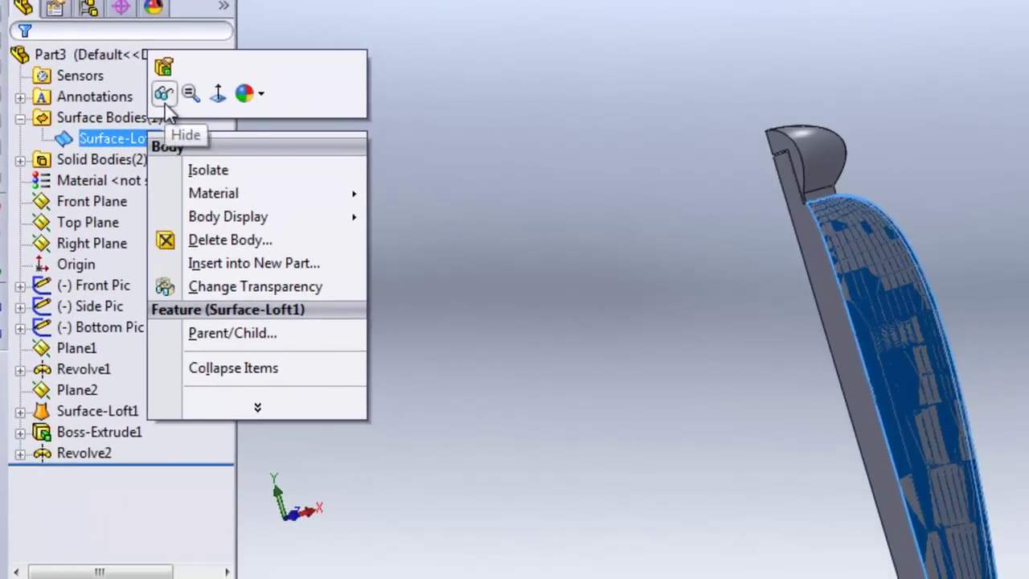
left_click(309, 218)
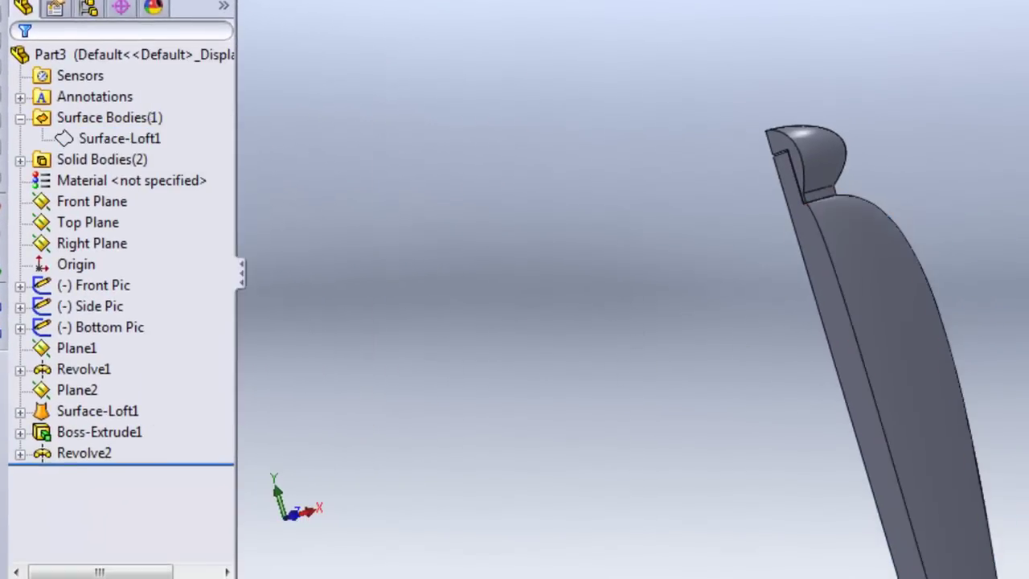
Hide the revolved quarter cap body so that only the bottle body and its neck are shown.
scroll(884, 321, "up", 2)
middle_click_drag(1020, 371, 911, 315)
scroll(860, 277, "down", 4)
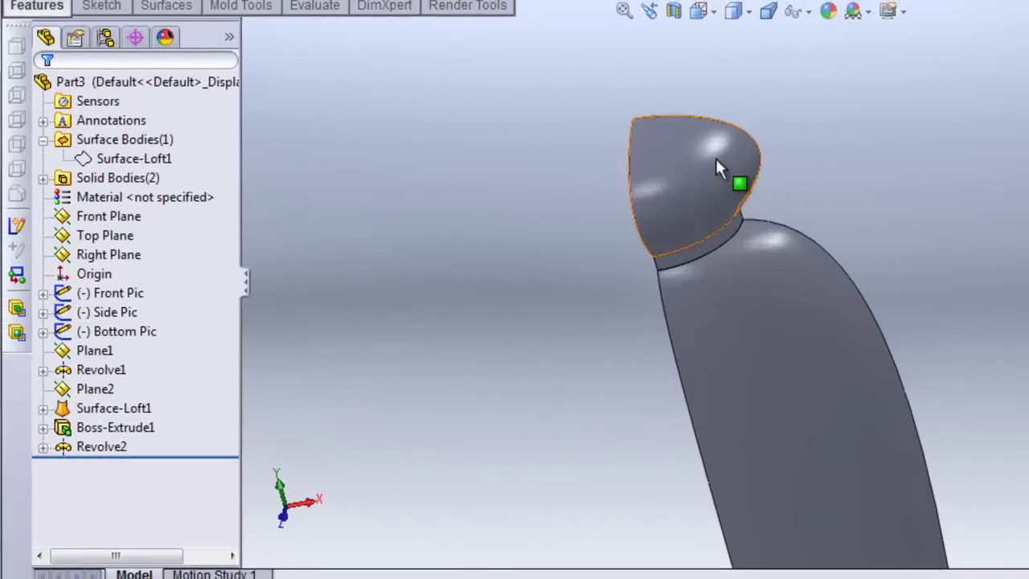
right_click(715, 157)
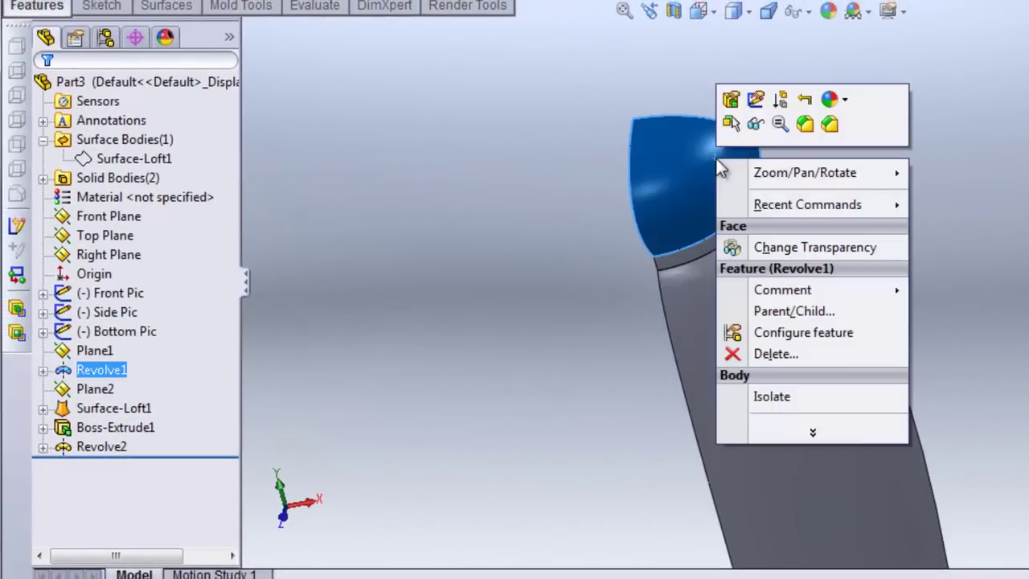
left_click(760, 124)
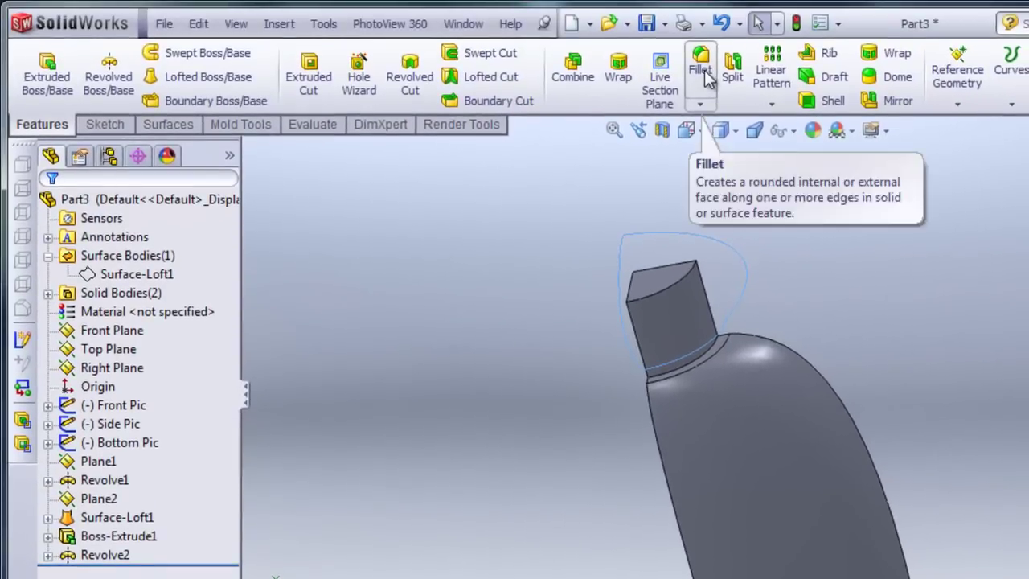
left_click(700, 60)
scroll(833, 518, "up", 5)
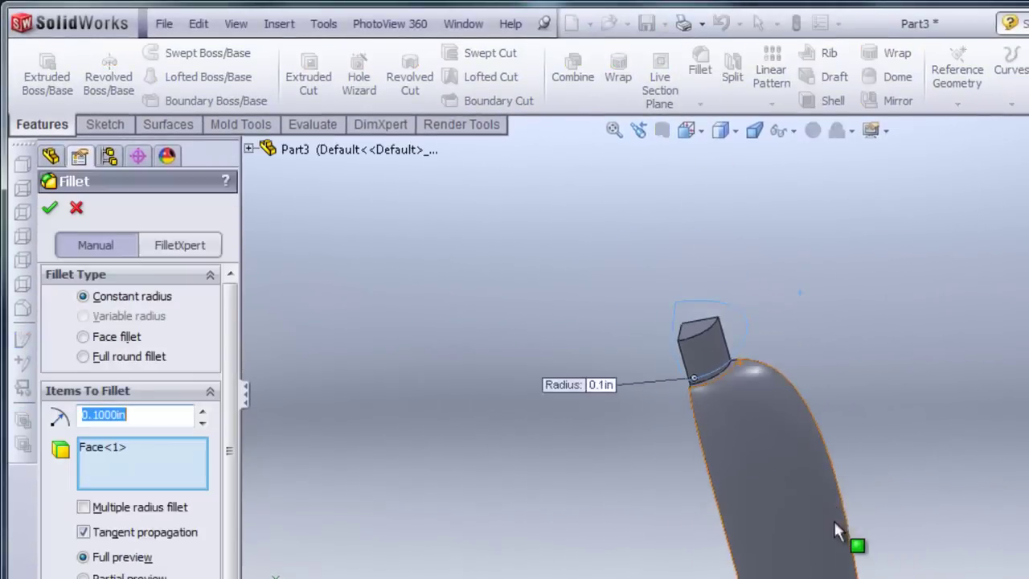
middle_click_drag(892, 573, 882, 523)
scroll(860, 554, "down", 5)
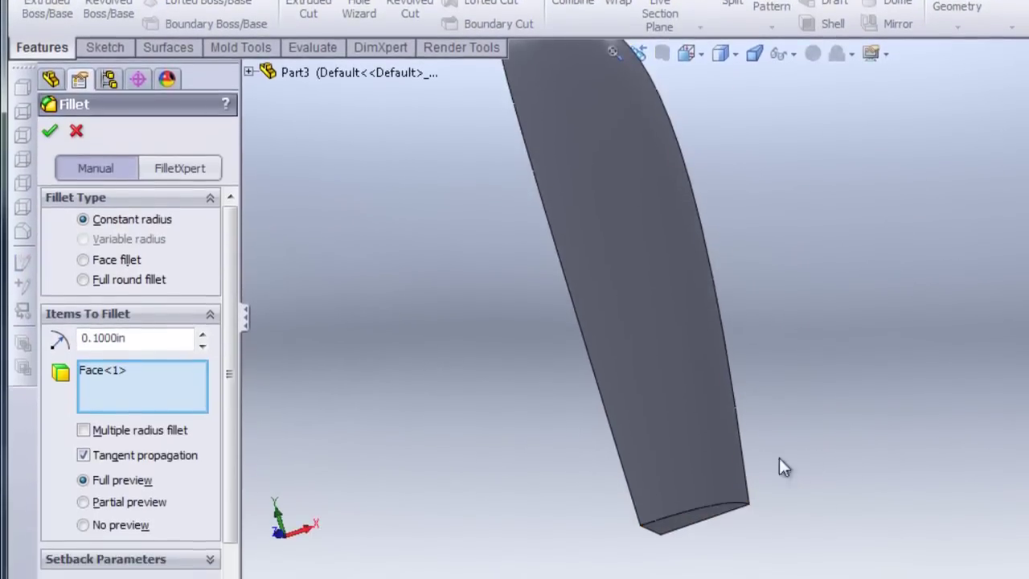
left_click(712, 514)
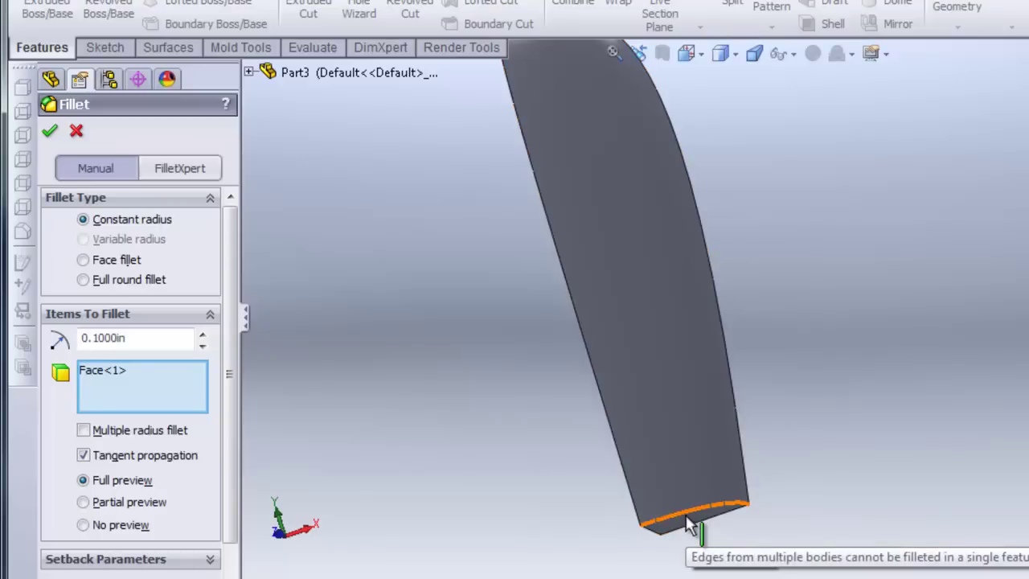
left_click(77, 131)
left_click(566, 265)
scroll(554, 285, "up", 5)
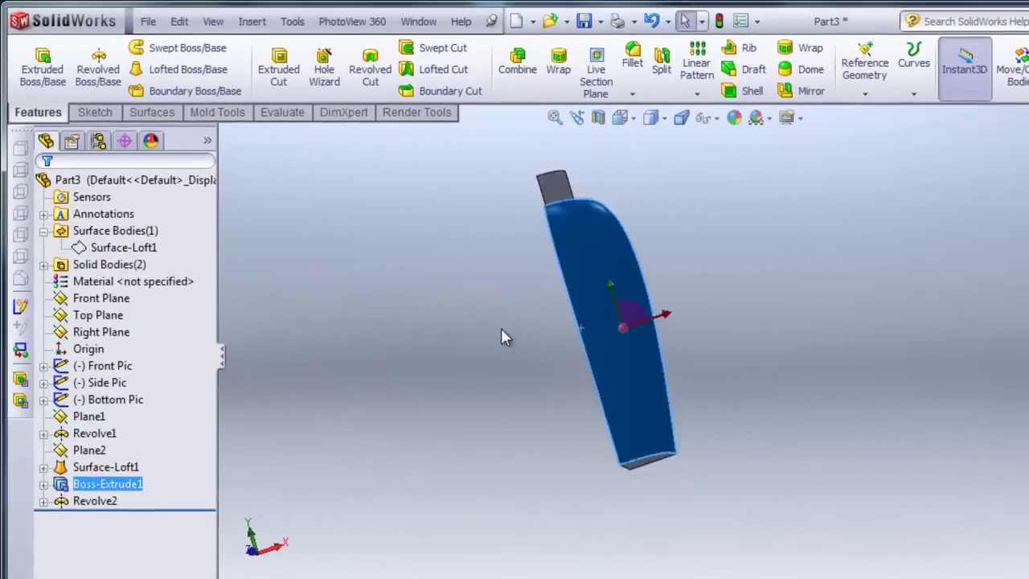
scroll(889, 255, "down", 1)
left_click(795, 199)
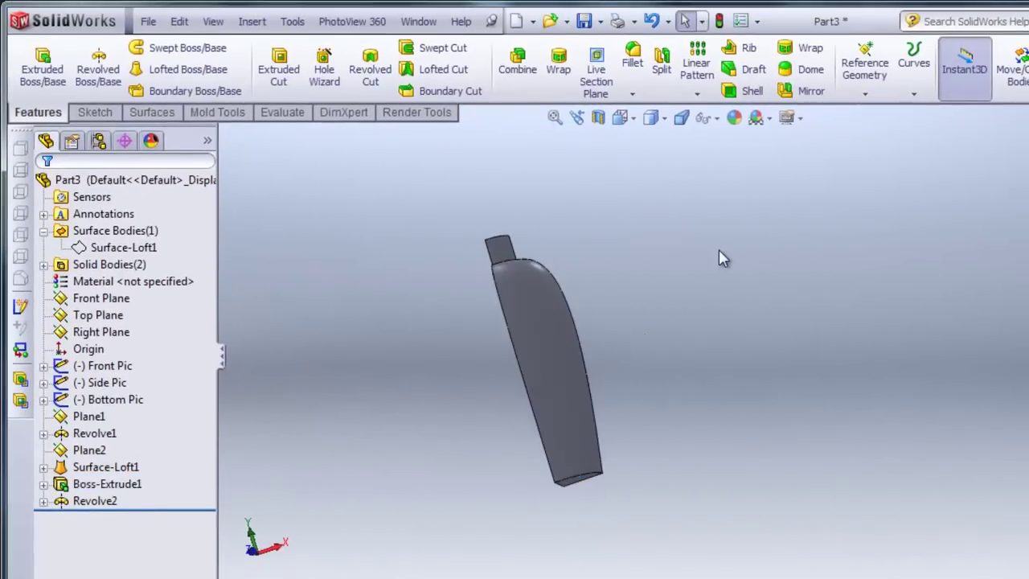
Fillet the curved bottom edge of the bottle body with a constant radius of 0.1 in.
left_click(632, 55)
scroll(595, 482, "up", 5)
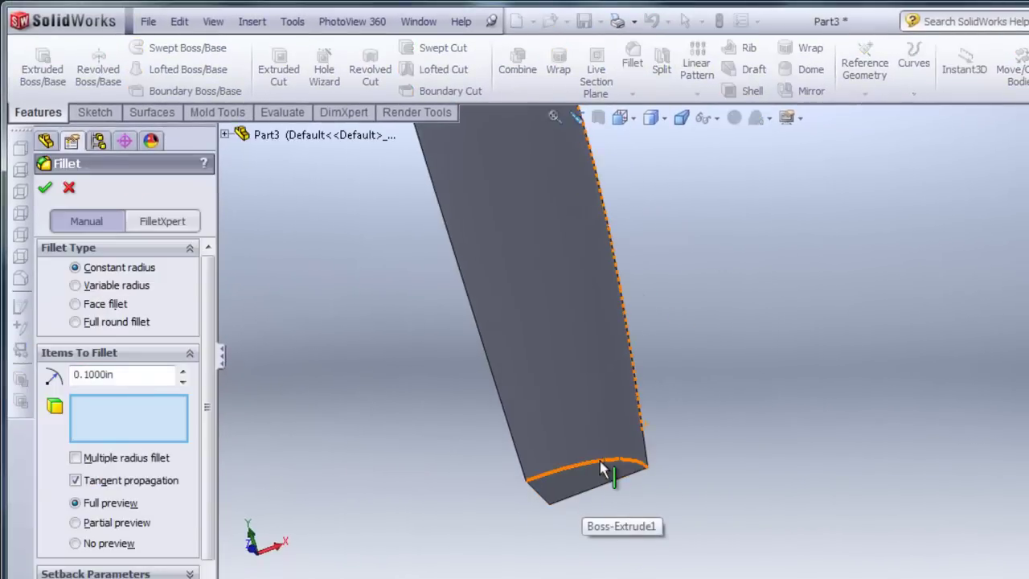
left_click(600, 468)
scroll(460, 410, "up", 3)
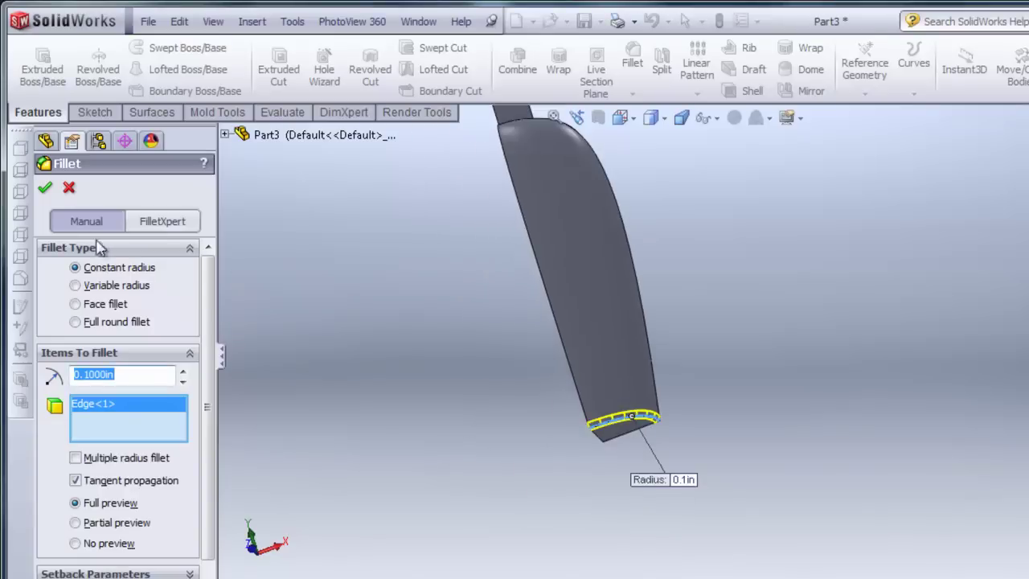
left_click(42, 188)
scroll(657, 264, "up", 3)
middle_click_drag(658, 269, 639, 286)
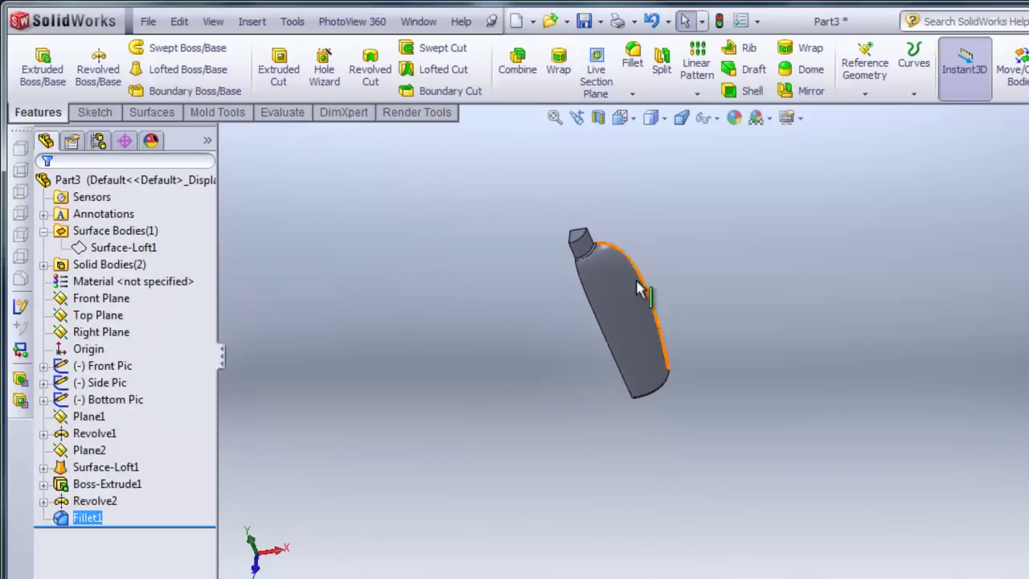
Fillet the curved edge between the bottle's shoulder and the flat ledge around the neck with a 0.03 in radius.
scroll(590, 259, "down", 6)
left_click(632, 58)
scroll(585, 266, "up", 3)
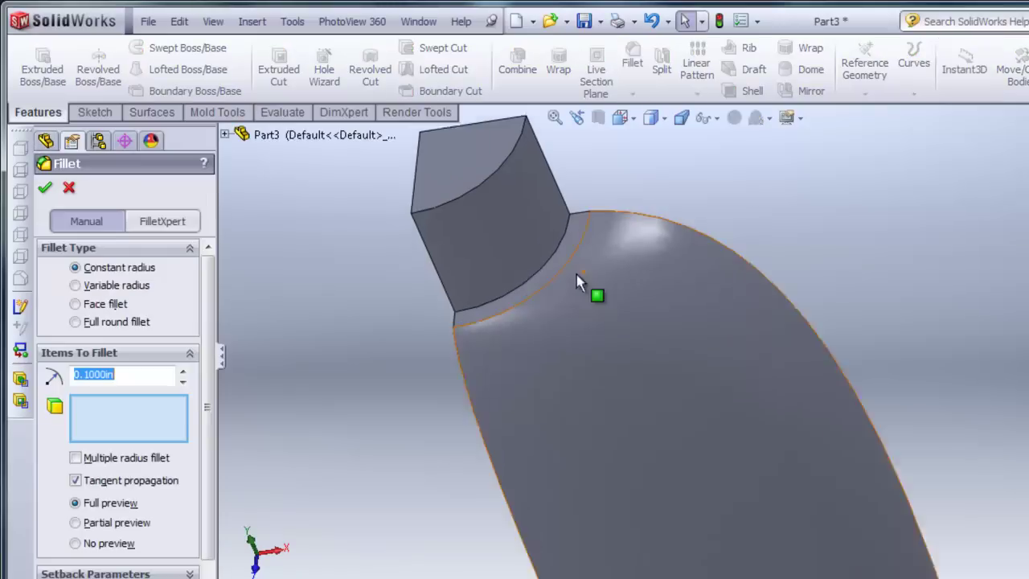
left_click(582, 253)
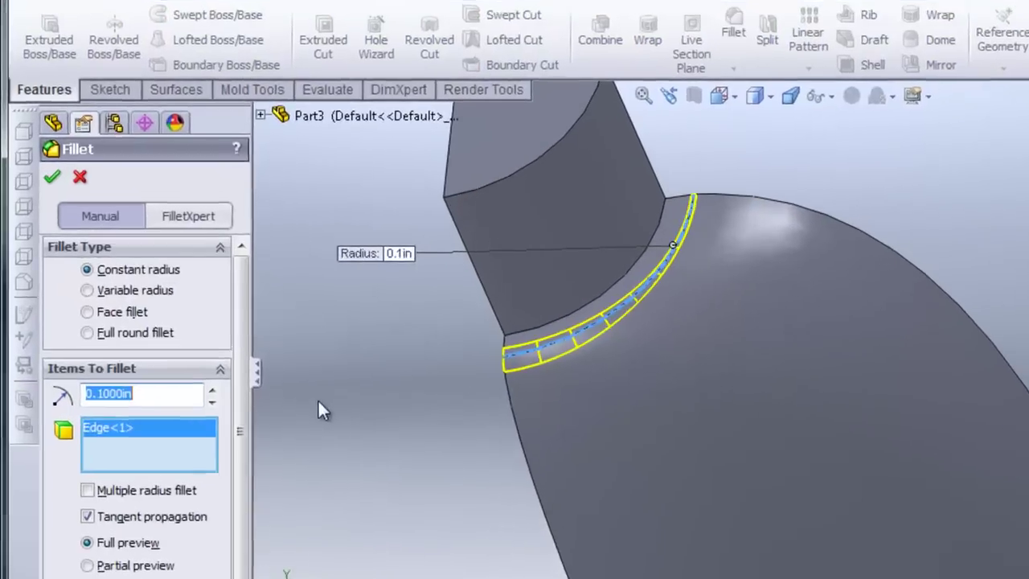
type(".03")
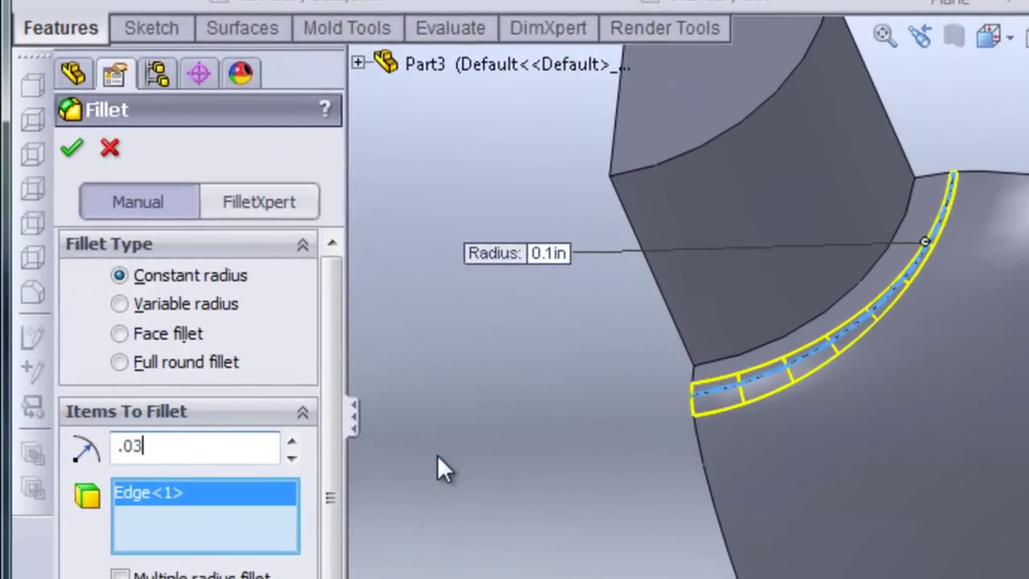
key("Return")
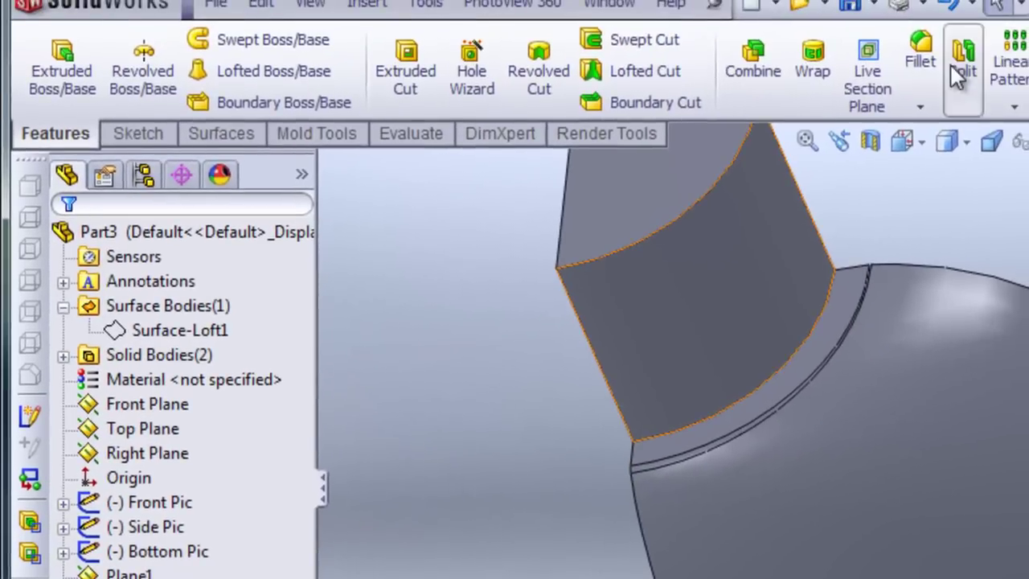
Fillet the curved edge where the neck meets the flat ledge with a 0.01 in radius.
left_click(922, 54)
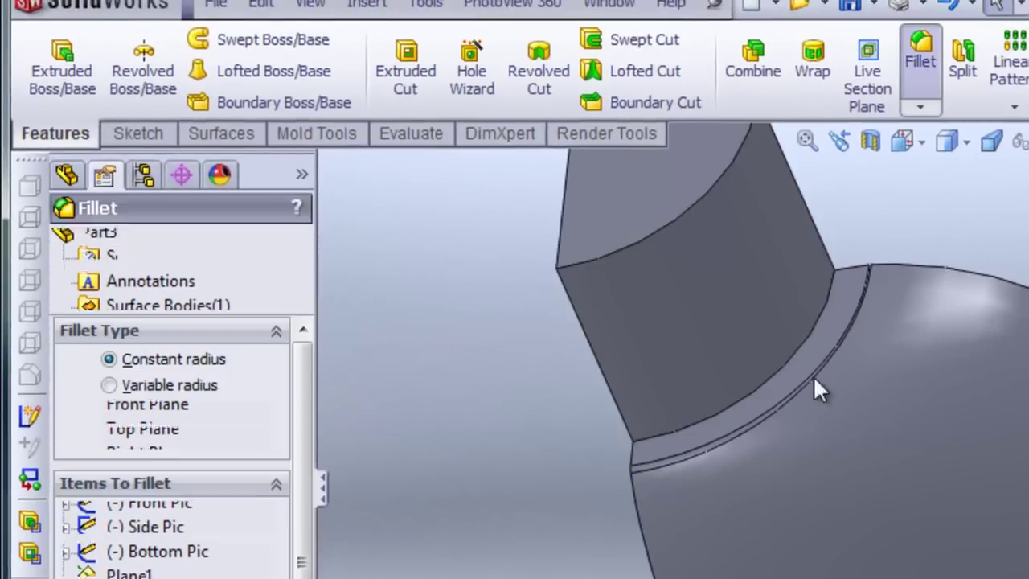
left_click(776, 375)
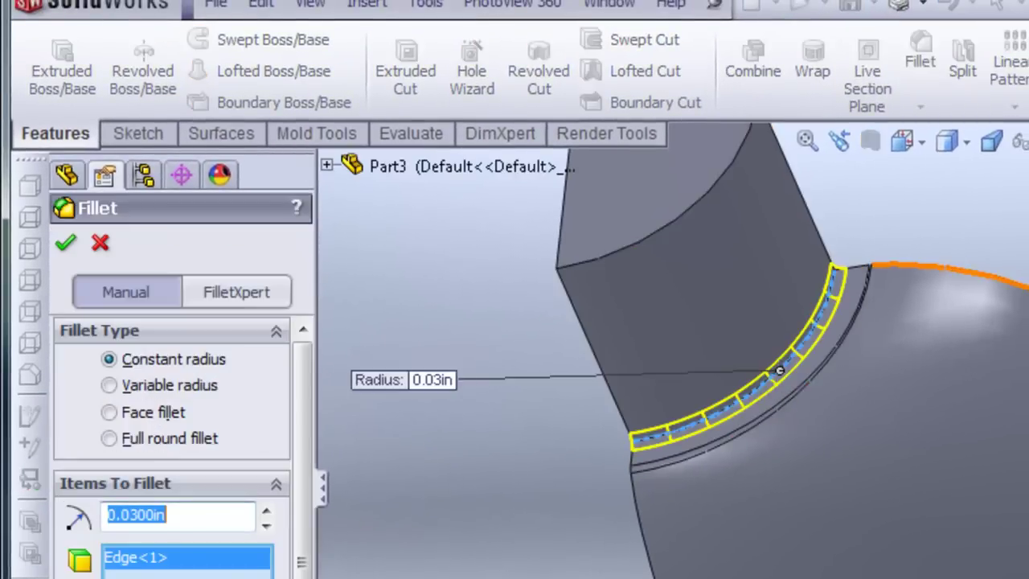
type(".01")
key("Return")
key("Return")
scroll(1022, 555, "up", 5)
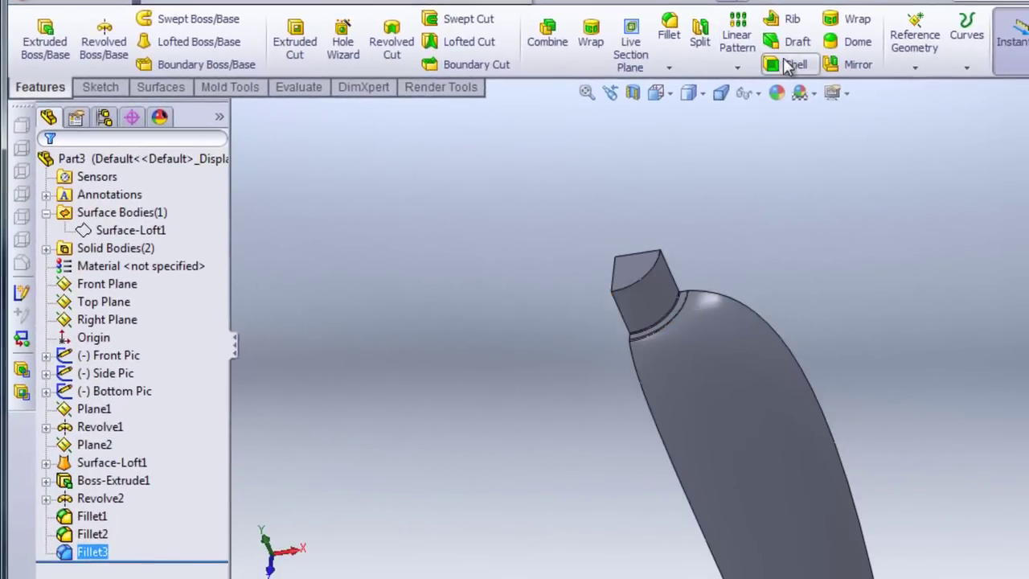
Set up a shell of the bottle body that removes the neck's top face and the two flat section faces.
left_click(787, 66)
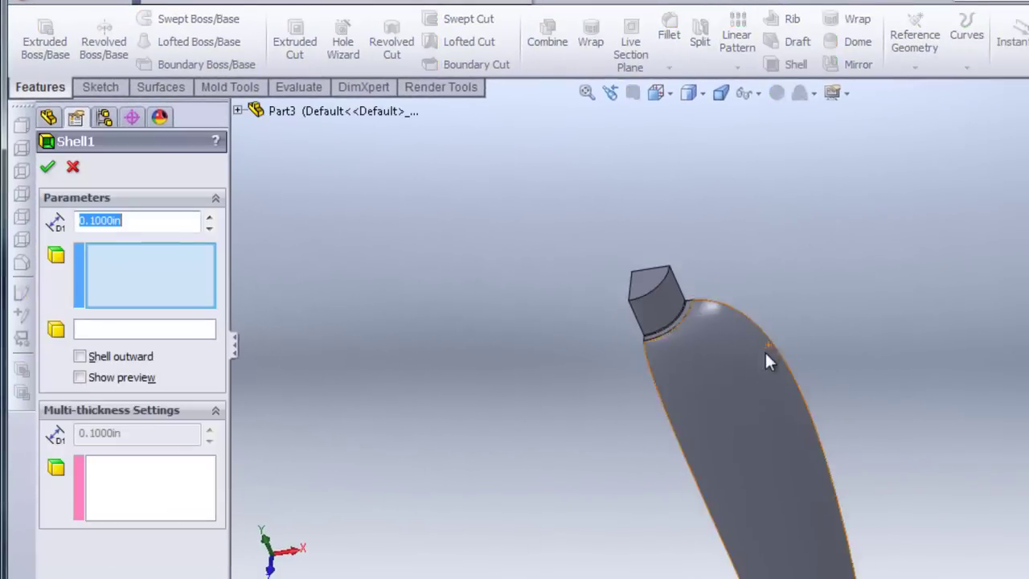
middle_click_drag(766, 361, 618, 354)
scroll(764, 299, "down", 2)
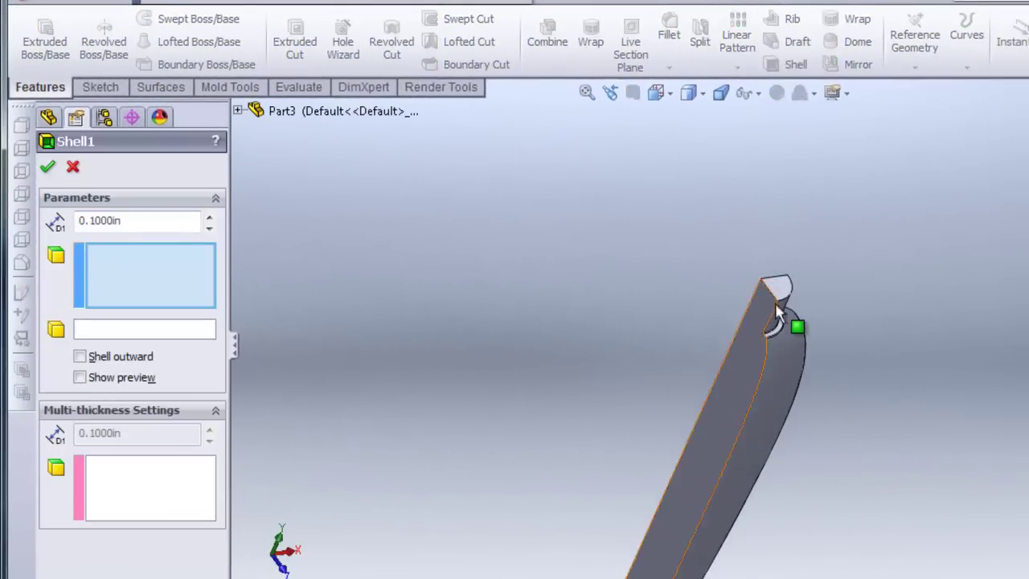
left_click(780, 285)
left_click(760, 314)
middle_click_drag(677, 291, 769, 328)
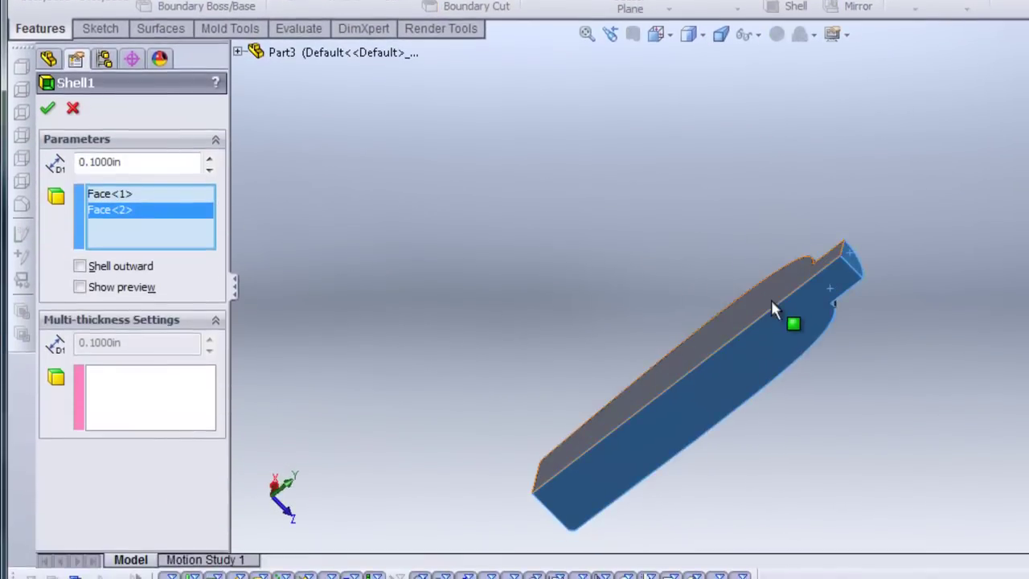
left_click(771, 304)
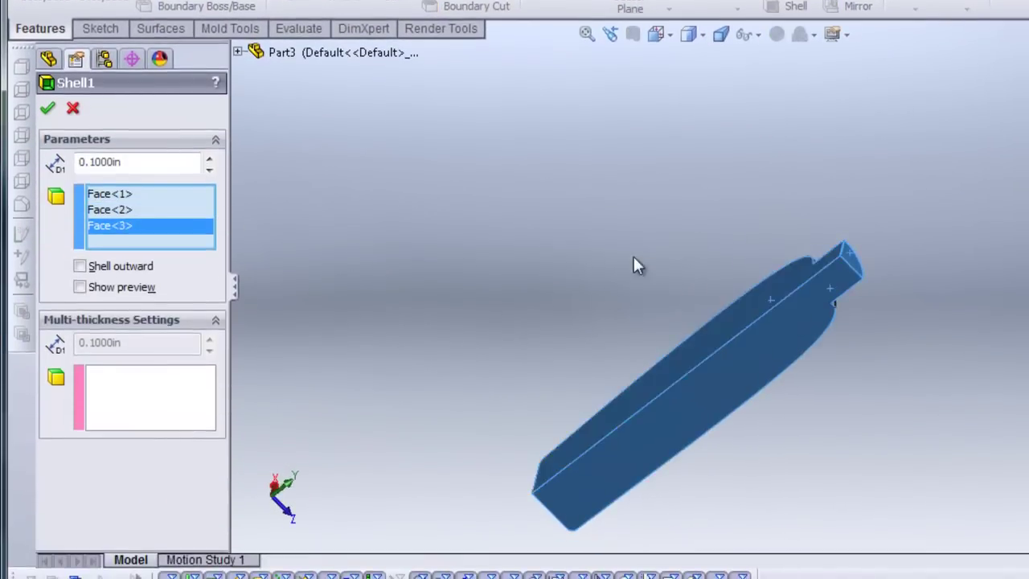
Set the shell thickness to 0.03 in and accept the shell.
middle_click_drag(634, 262, 251, 304)
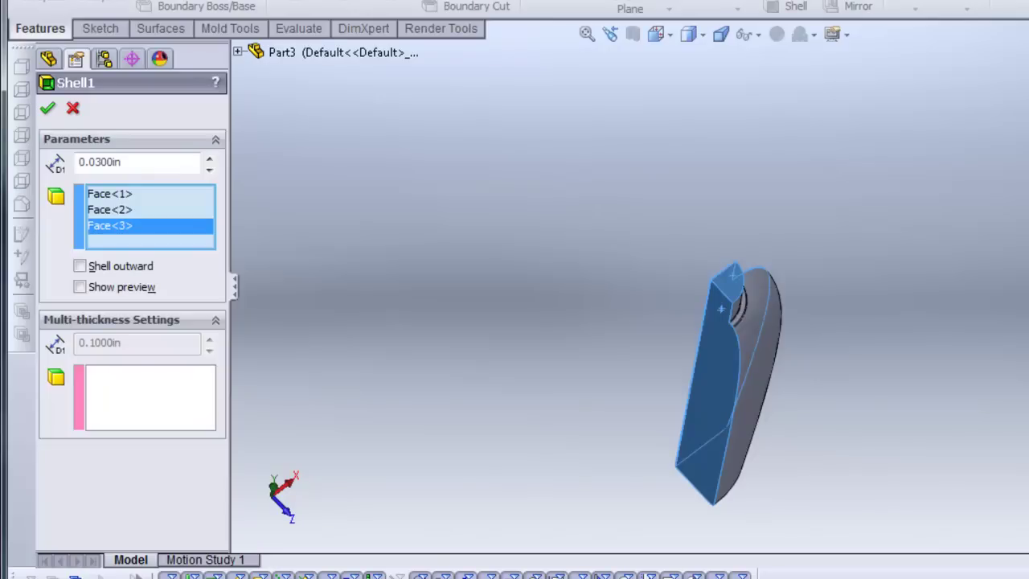
middle_click_drag(690, 273, 938, 489)
scroll(937, 488, "up", 2)
scroll(874, 461, "down", 2)
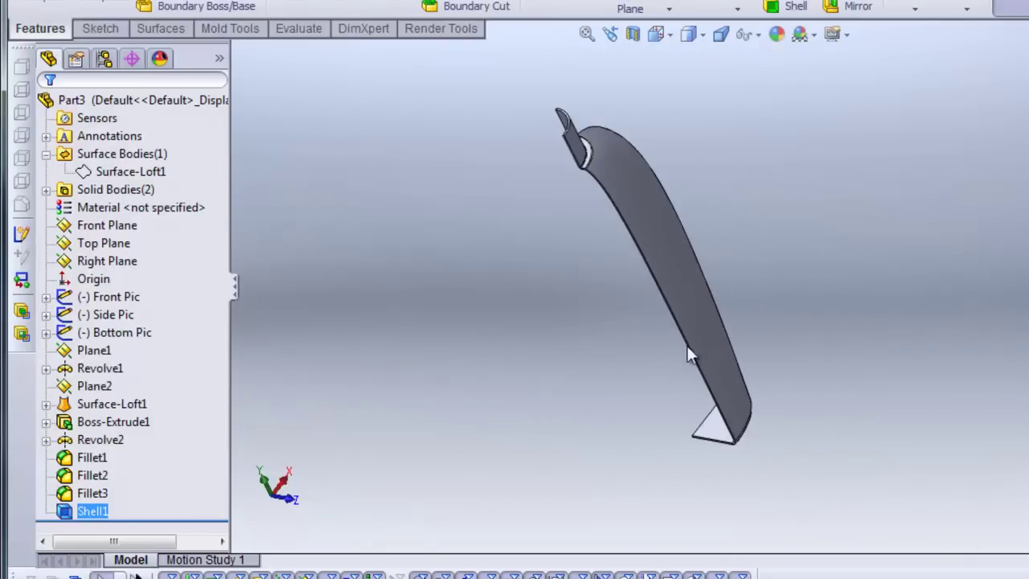
middle_click_drag(536, 221, 429, 335)
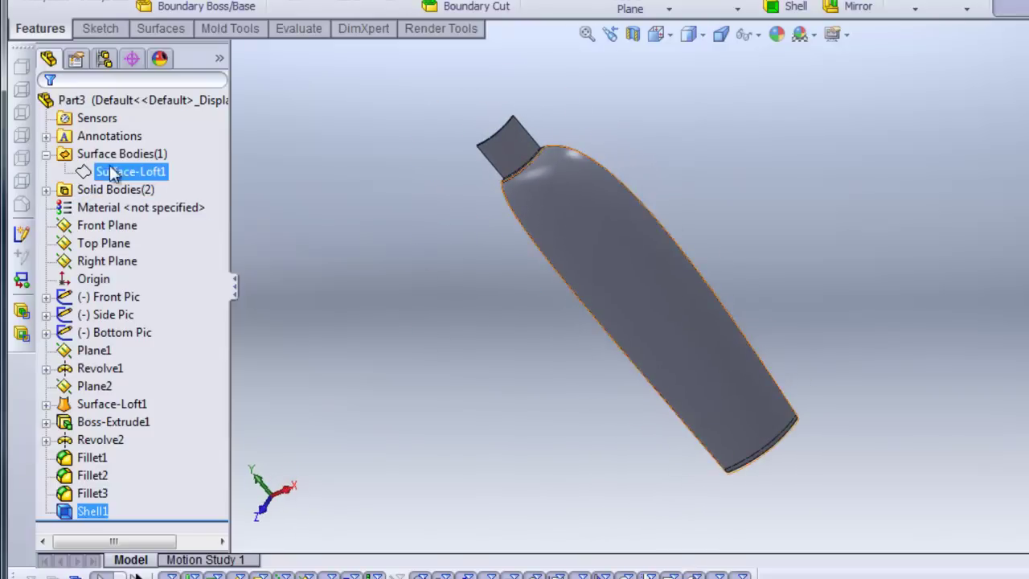
Show the hidden Revolve1 cap body again among the solid bodies.
left_click(46, 153)
left_click(45, 172)
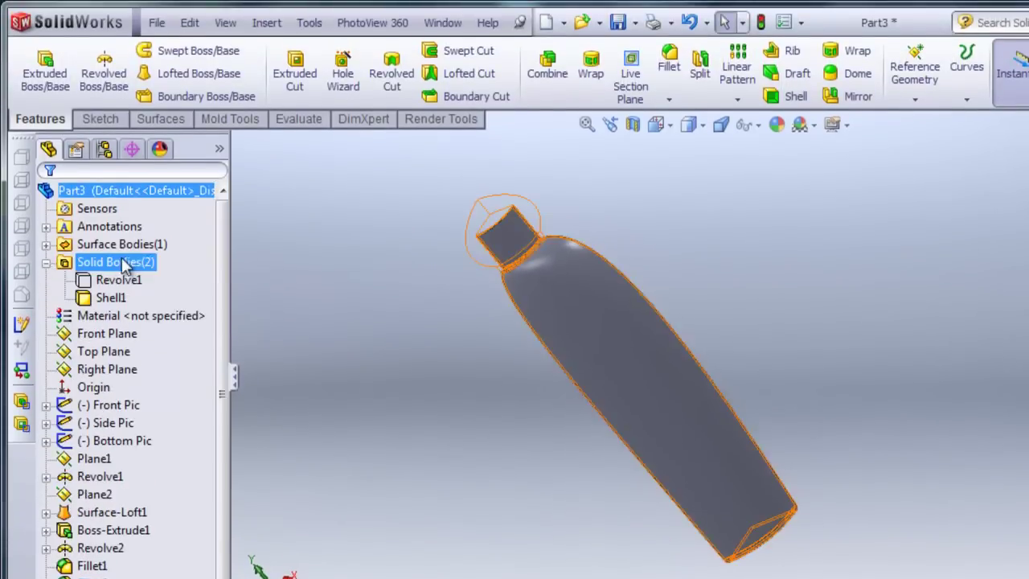
left_click(119, 190)
right_click(121, 283)
left_click(143, 248)
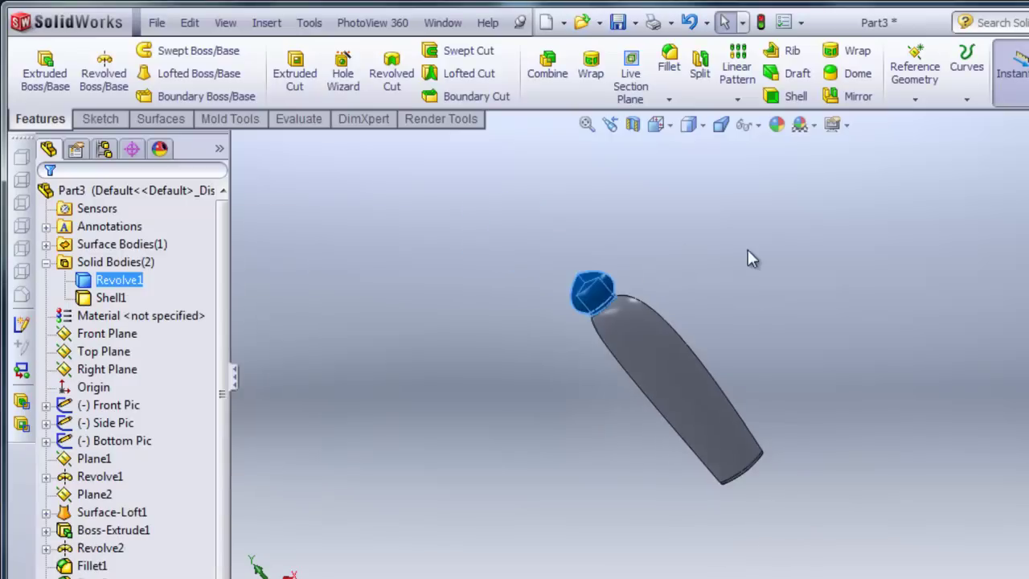
middle_click_drag(734, 393, 698, 336)
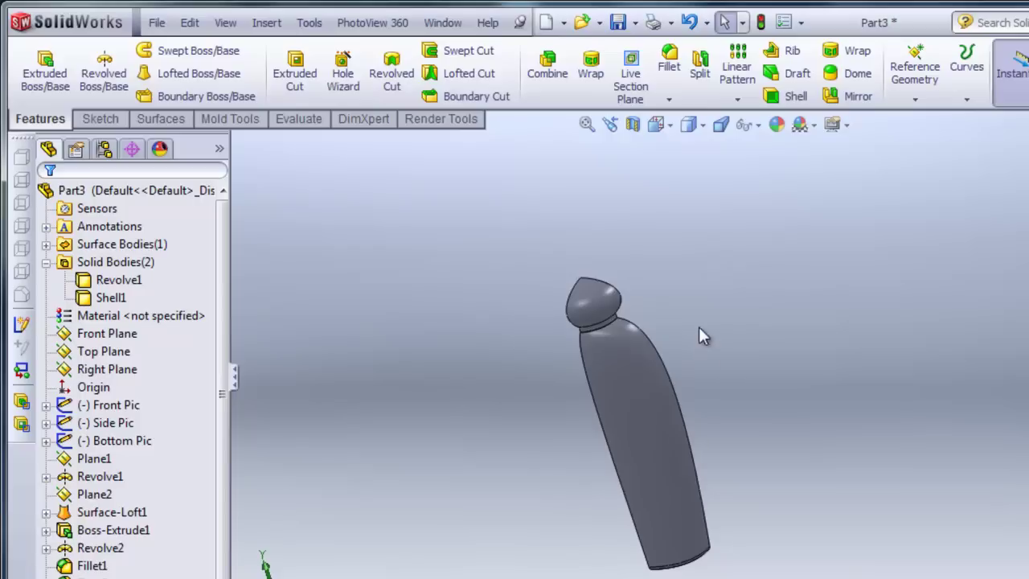
Mirror the Shell1 and Revolve1 bodies about the Right Plane with merged solids.
left_click(852, 97)
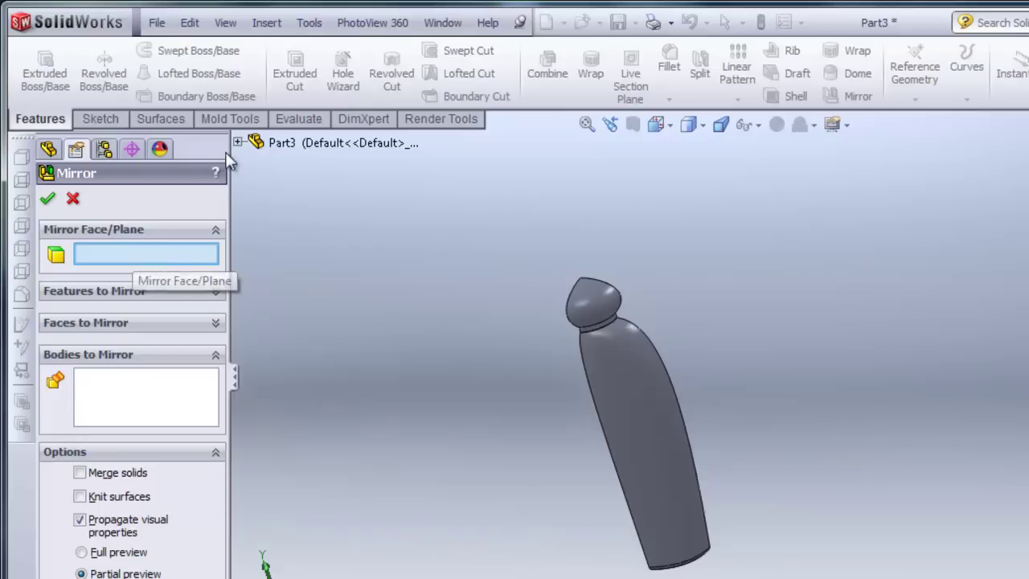
left_click(236, 142)
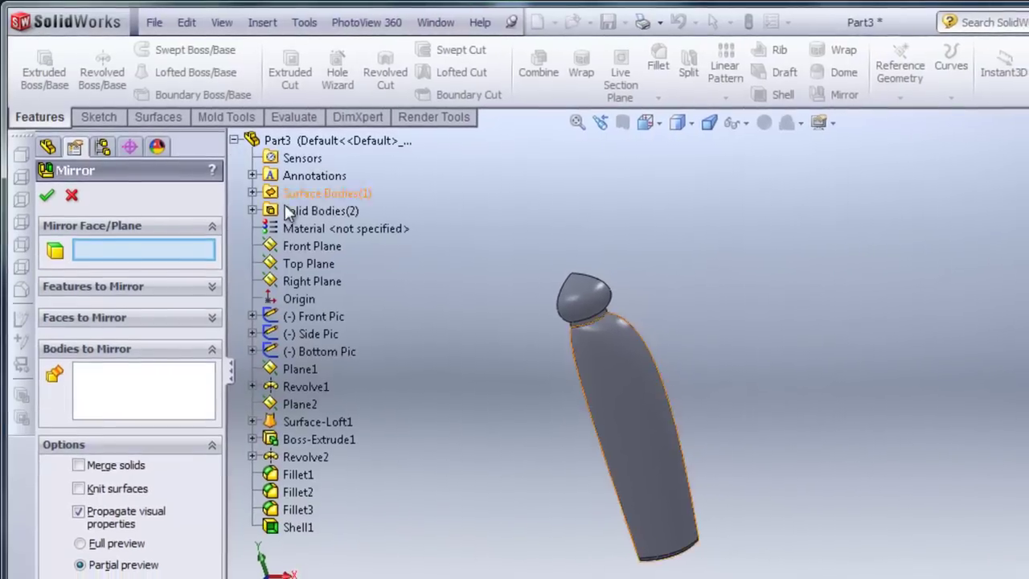
left_click(310, 280)
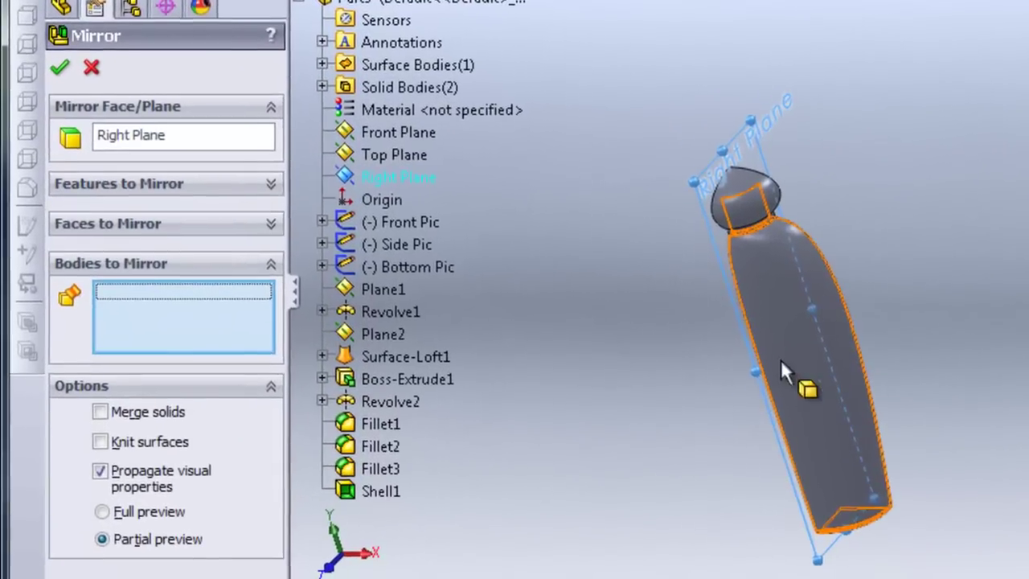
left_click(620, 434)
left_click(734, 193)
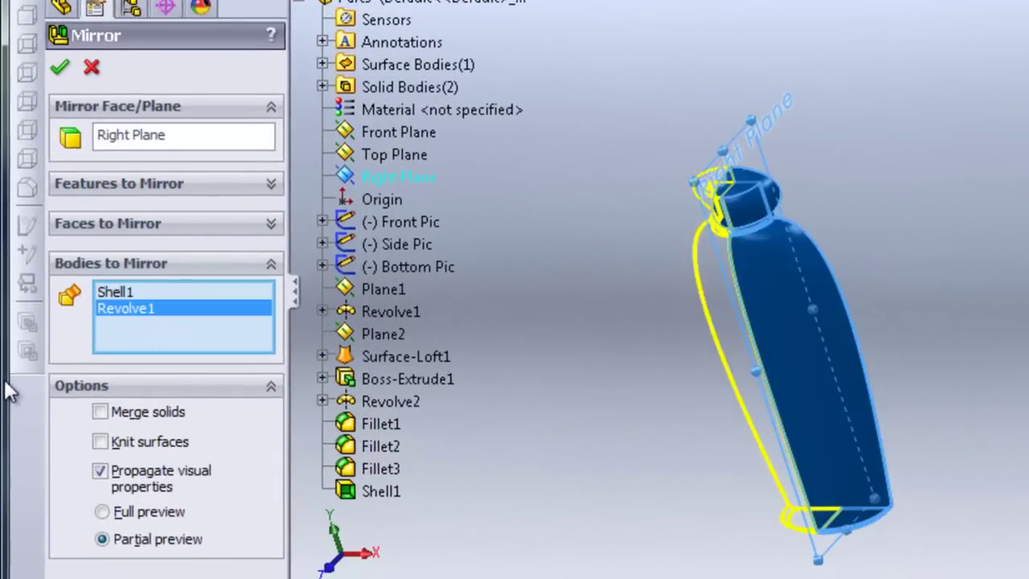
left_click(99, 411)
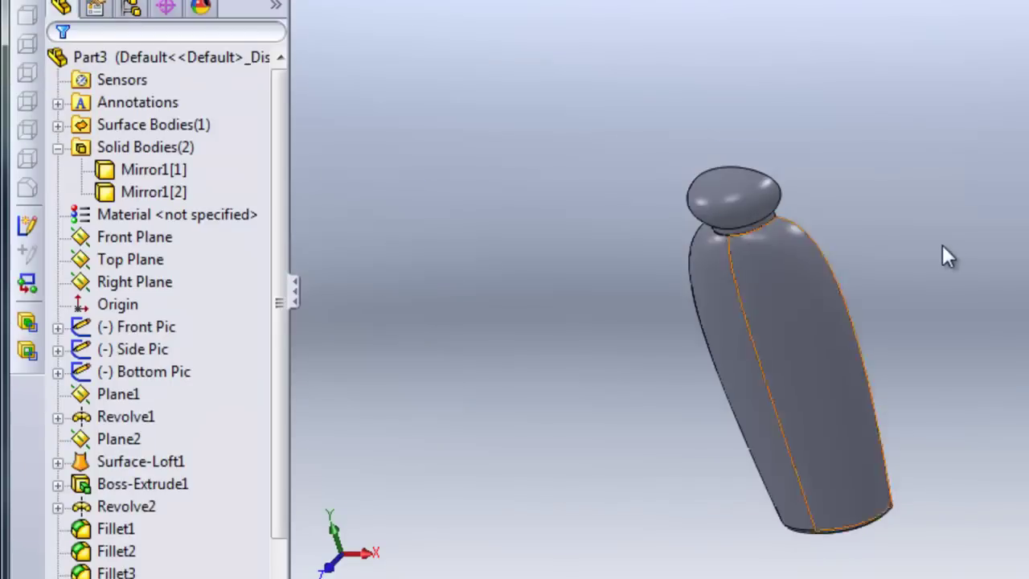
Mirror the bottle and cap solid bodies about the Front Plane with merged solids.
key("Return")
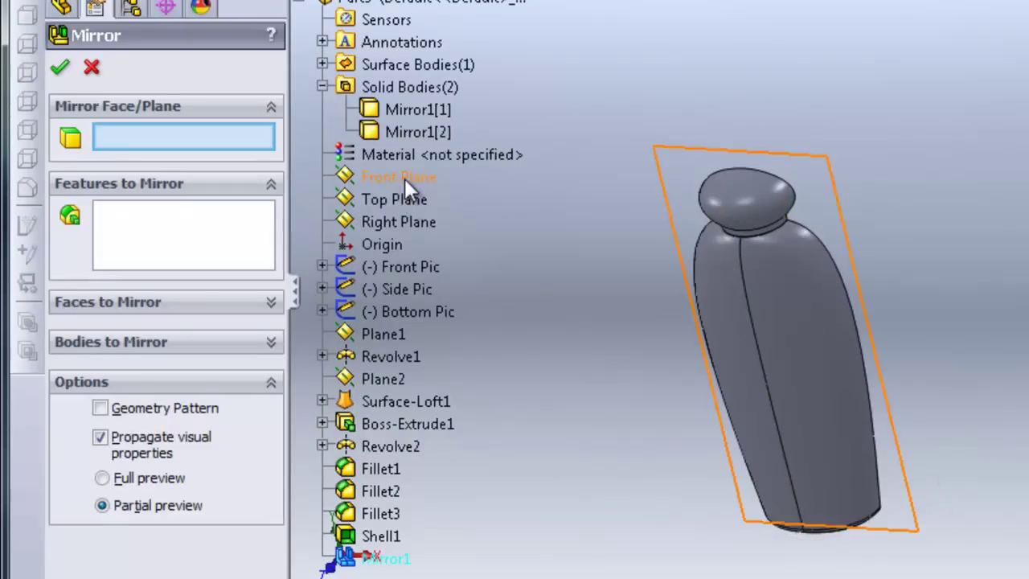
left_click(404, 178)
left_click(149, 341)
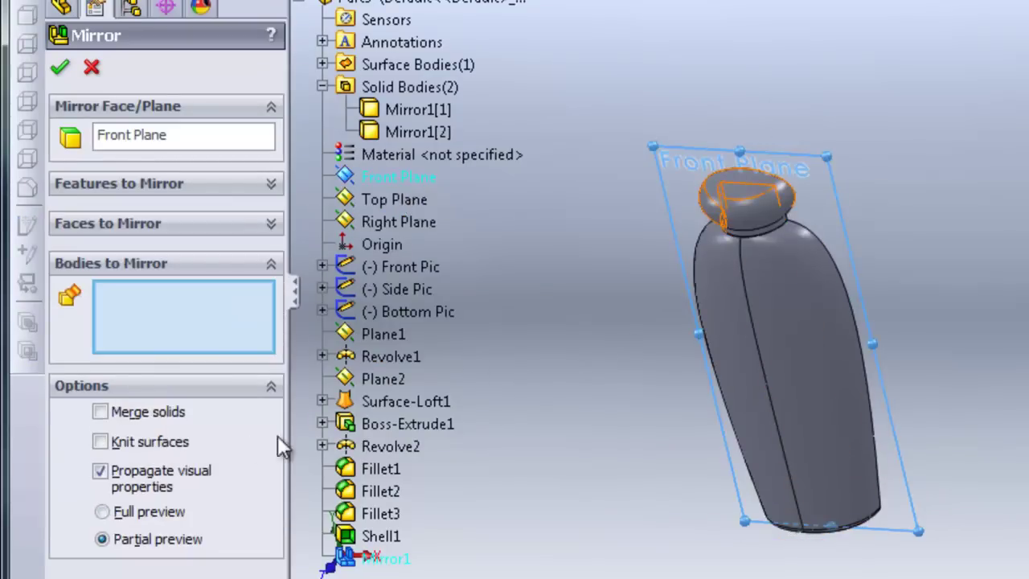
left_click(834, 400)
left_click(781, 210)
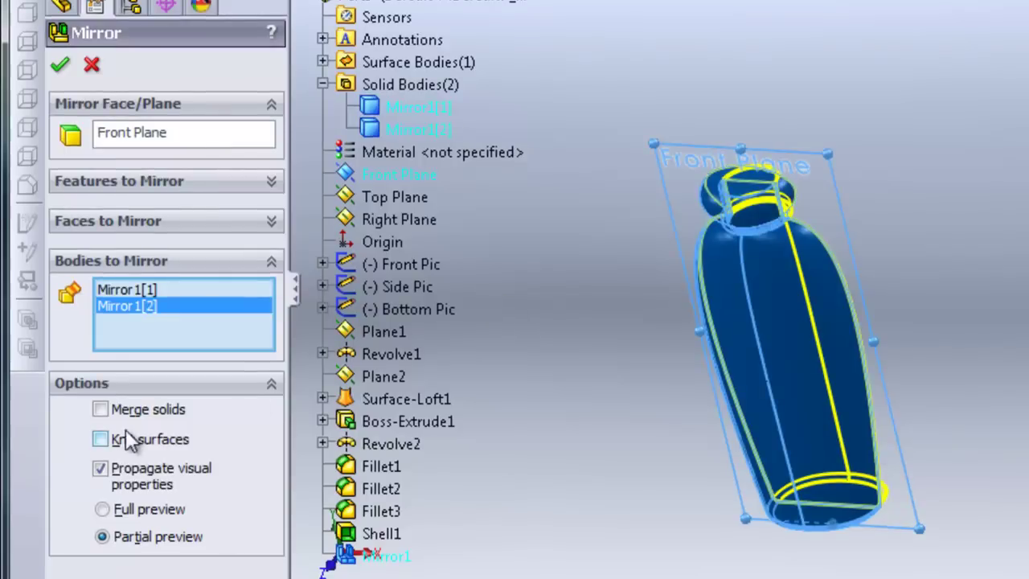
left_click(60, 64)
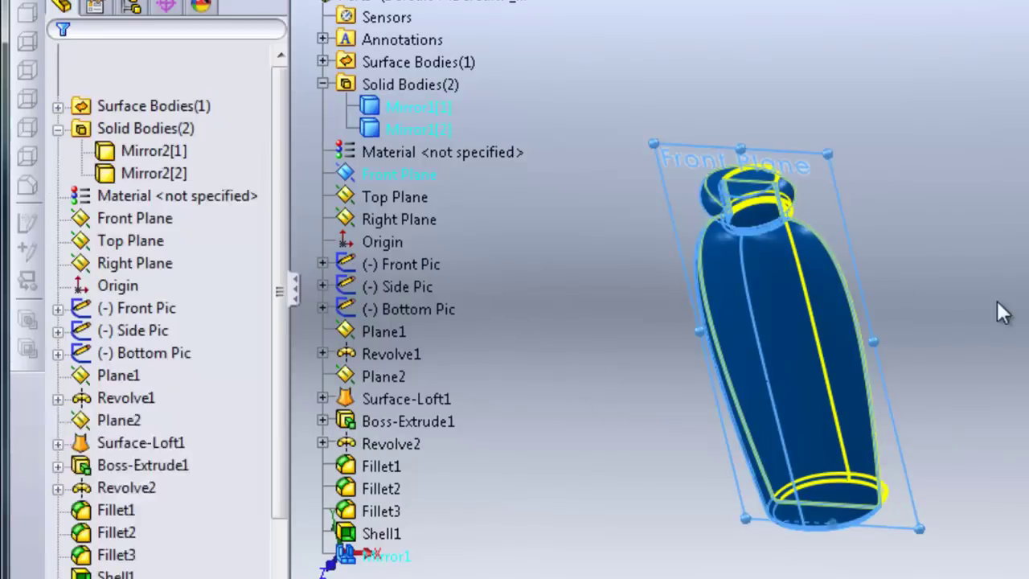
Highlight the mirrored bottle and cap bodies in turn to check which part of the model each one covers.
left_click(153, 167)
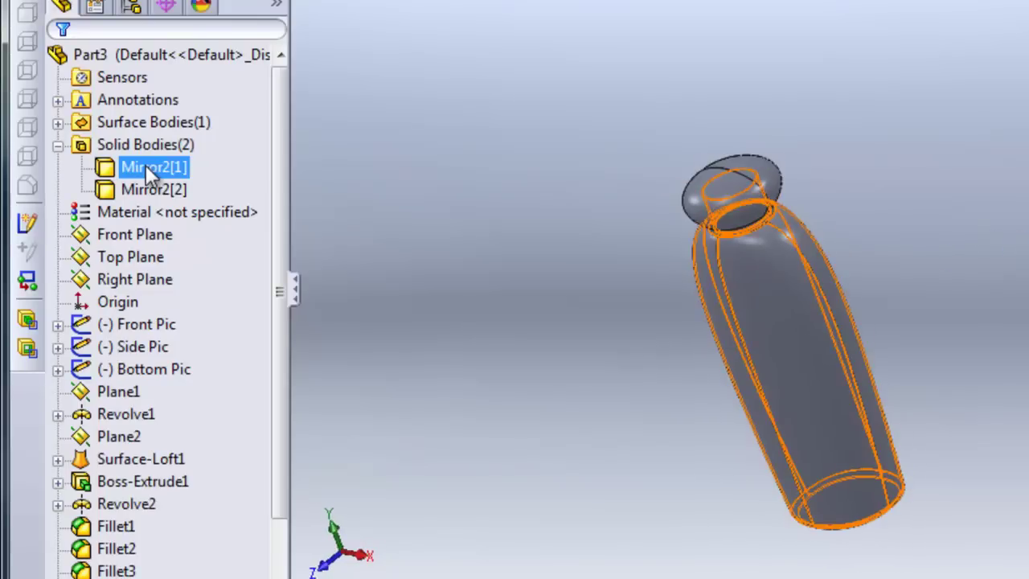
left_click(142, 186, "ctrl")
left_click(140, 184)
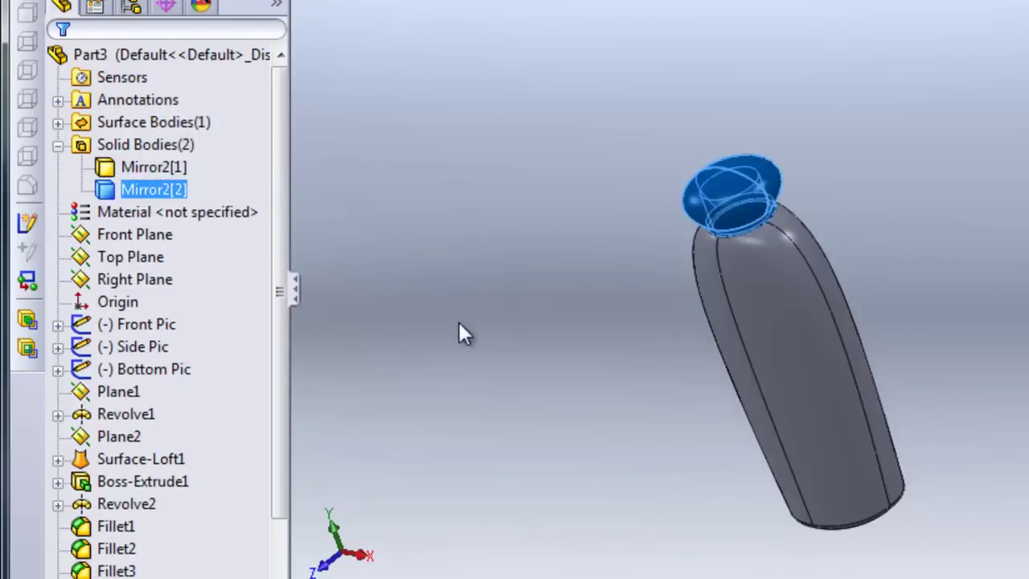
middle_click_drag(459, 323, 551, 263)
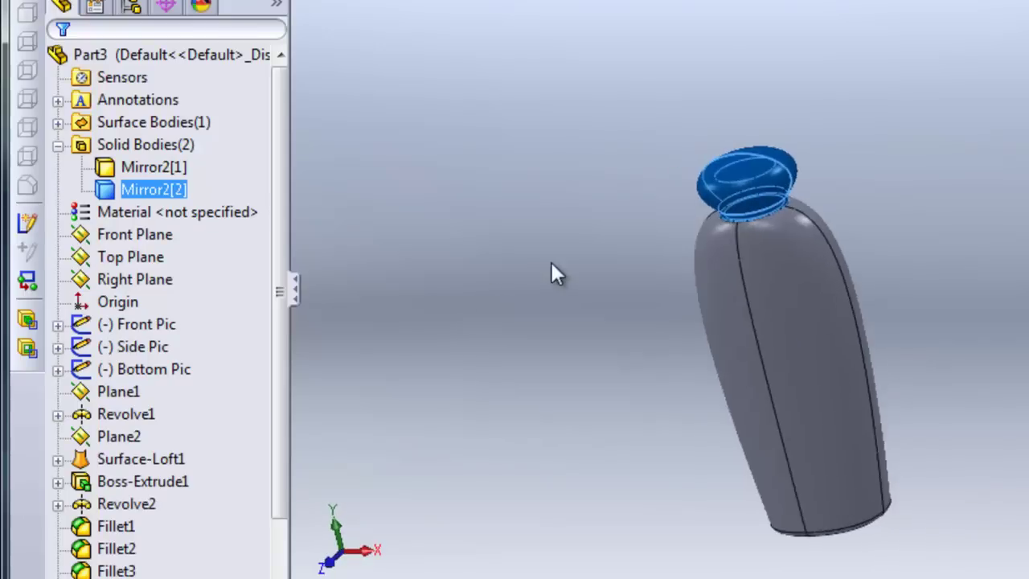
left_click(474, 394)
scroll(482, 398, "down", 1)
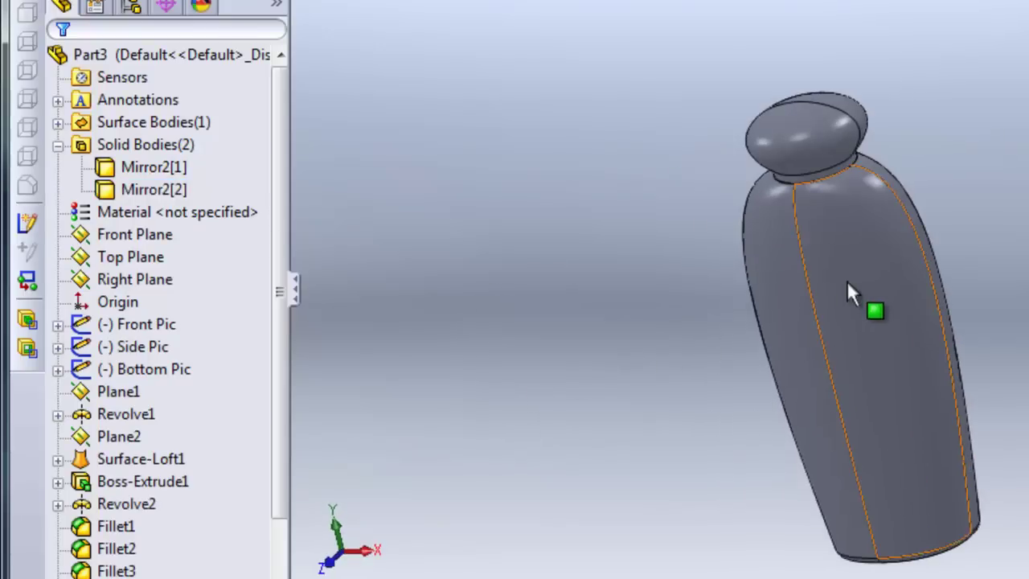
left_click(157, 186)
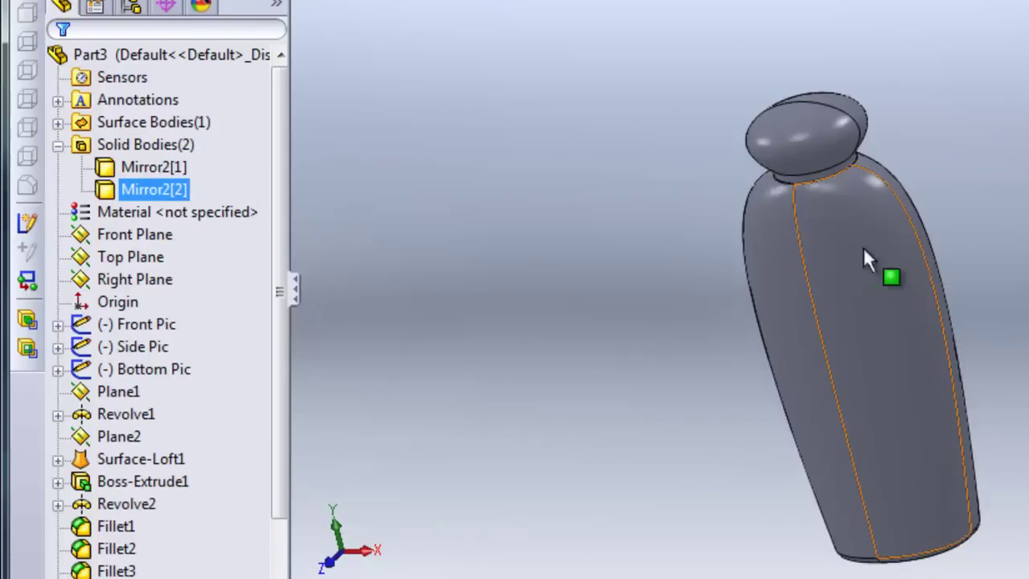
Make the mirrored bottle body Mirror2[1] transparent and inspect its hollow interior from several sides.
left_click(162, 163)
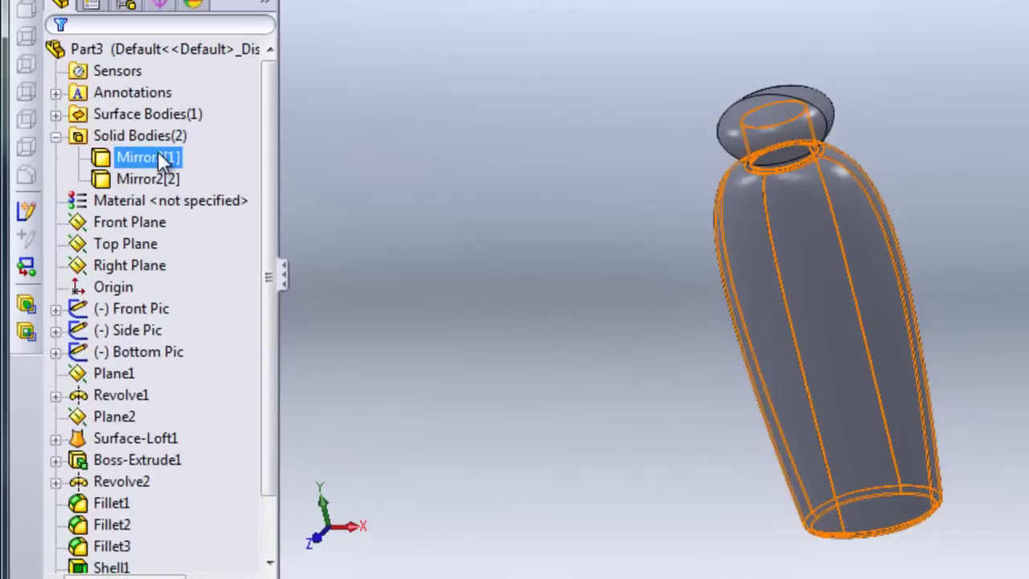
right_click(157, 151)
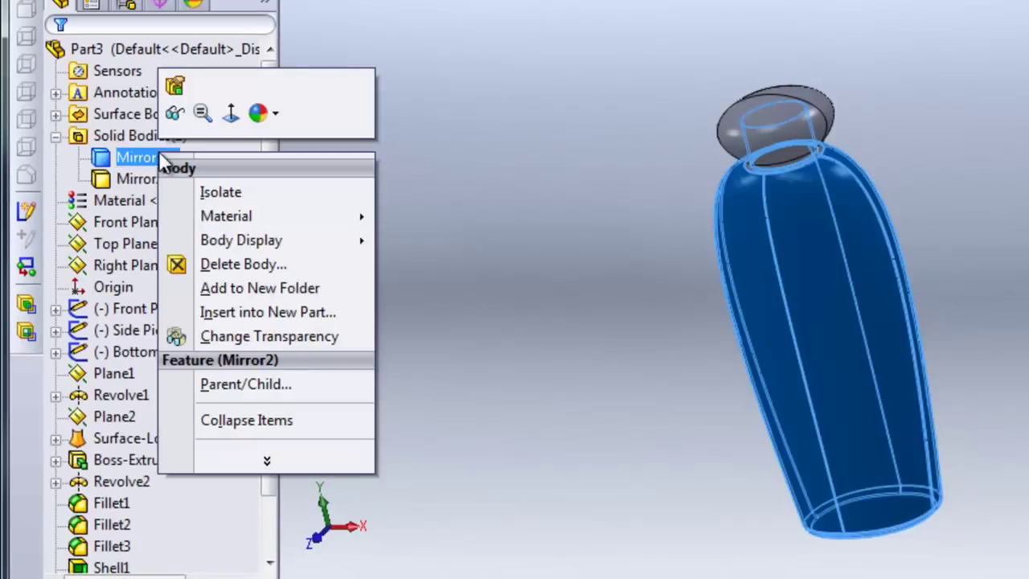
left_click(277, 339)
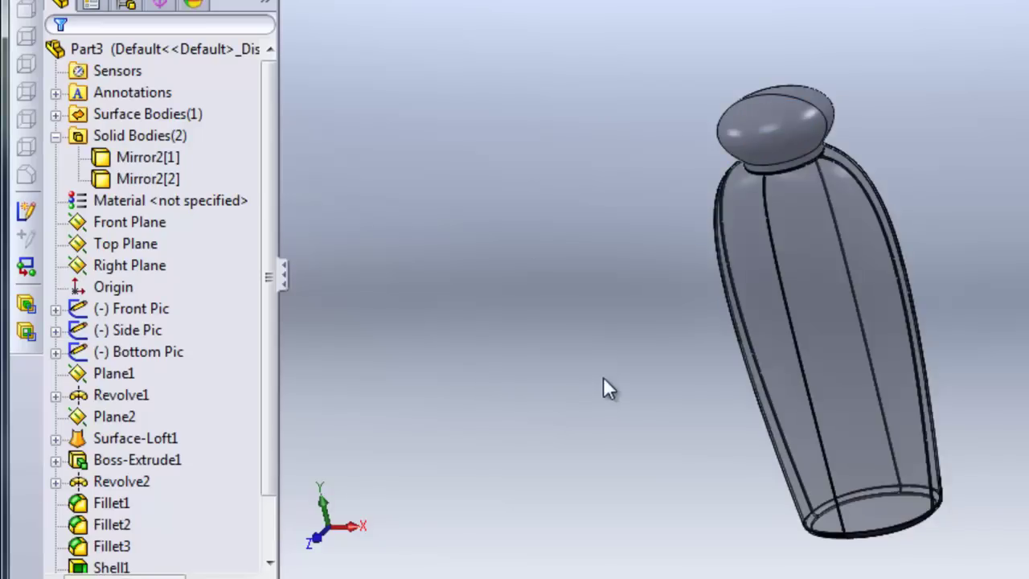
middle_click_drag(608, 386, 882, 243)
middle_click_drag(806, 237, 330, 271)
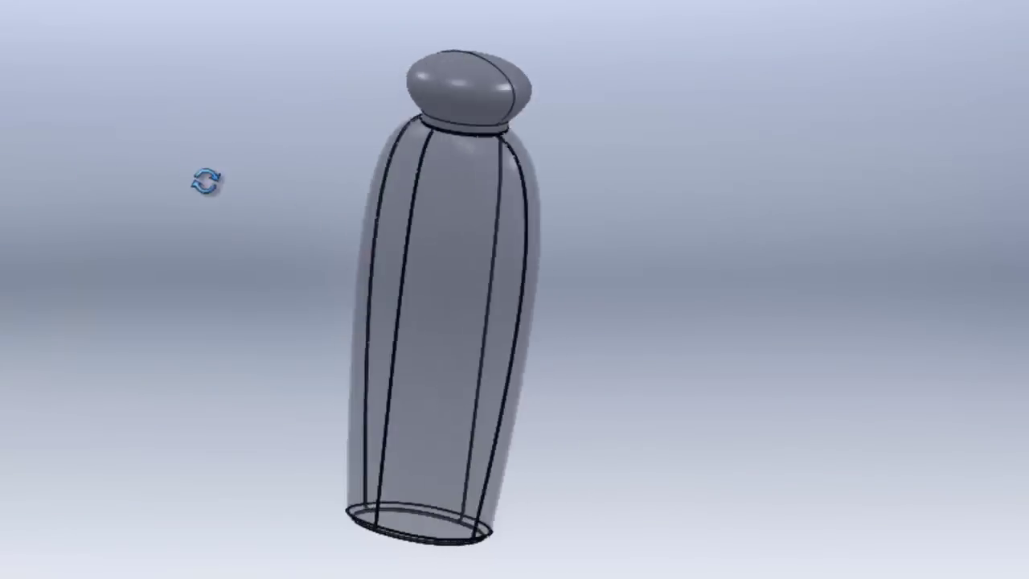